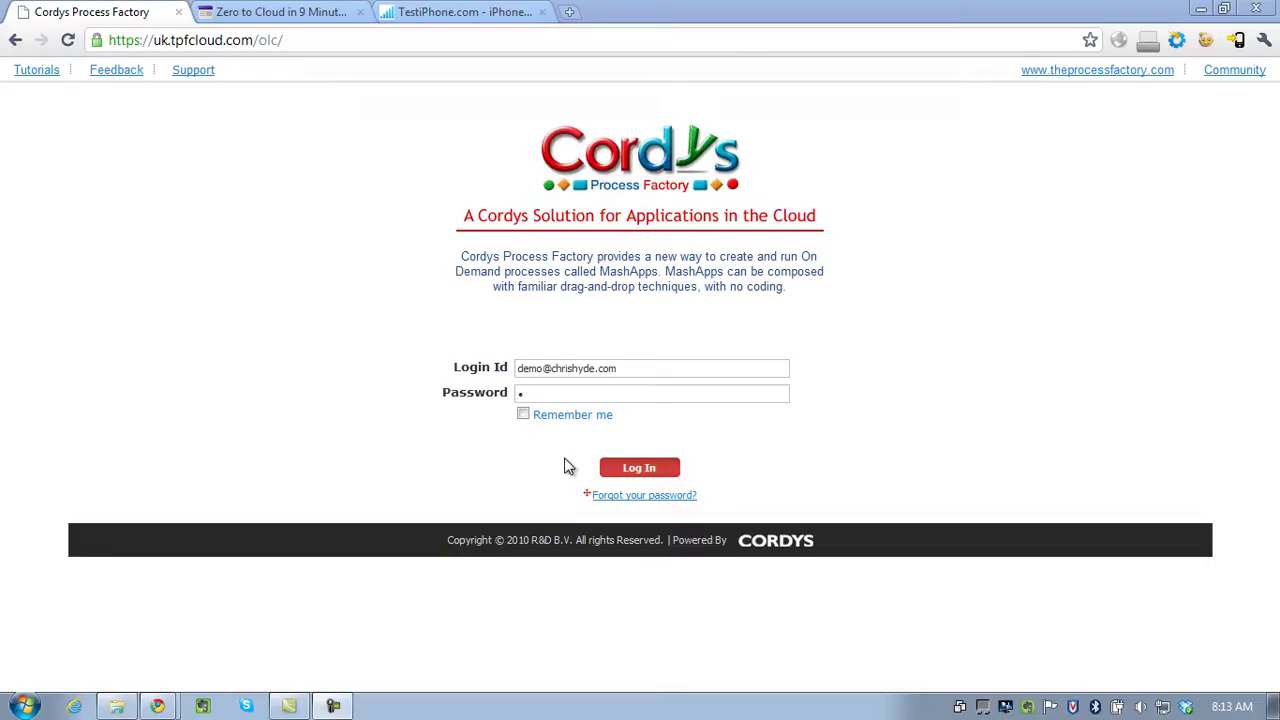
Log in to the Process Factory demo account with the pre-filled credentials.
click(635, 475)
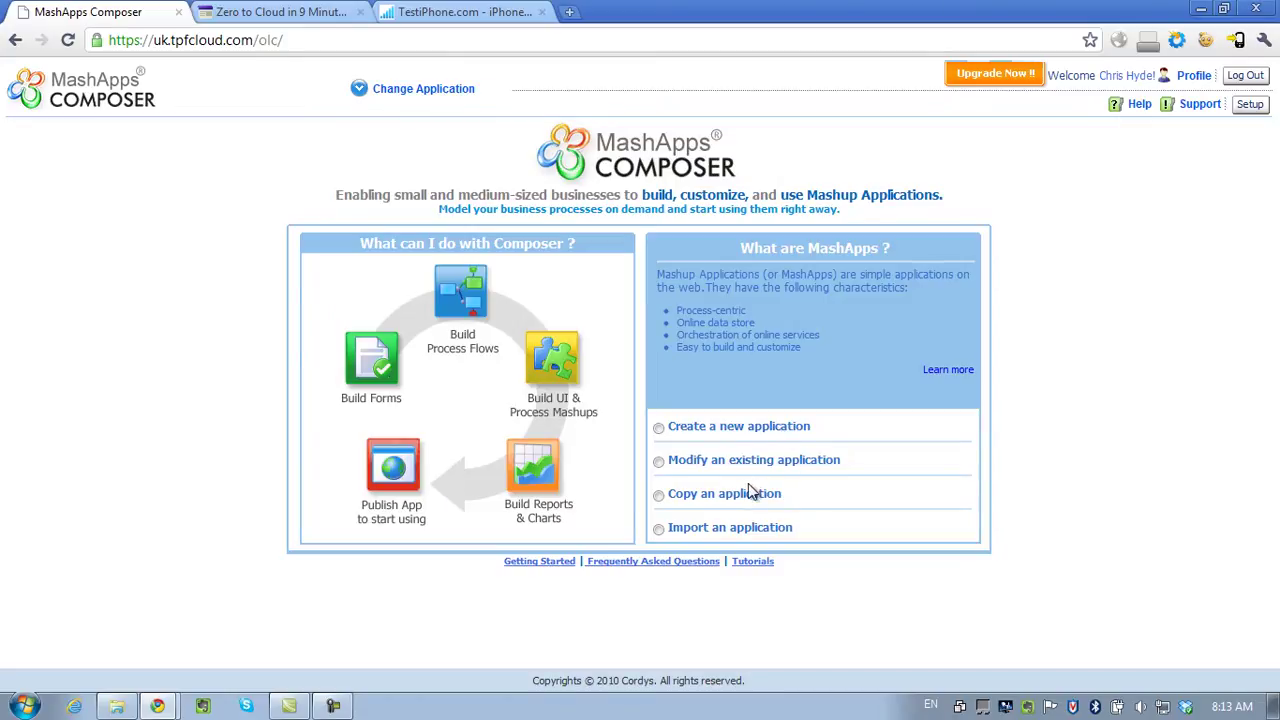
Create a new application named 'SMS App' and open it in the Composer.
click(414, 90)
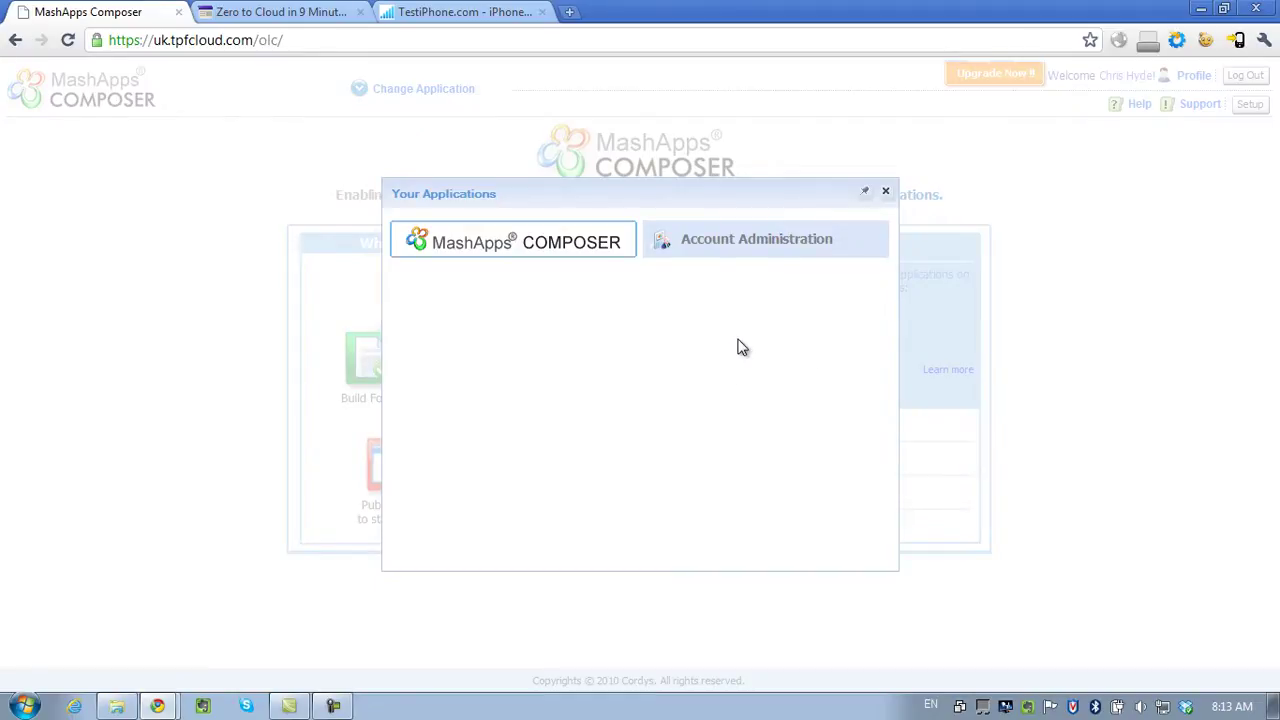
click(889, 195)
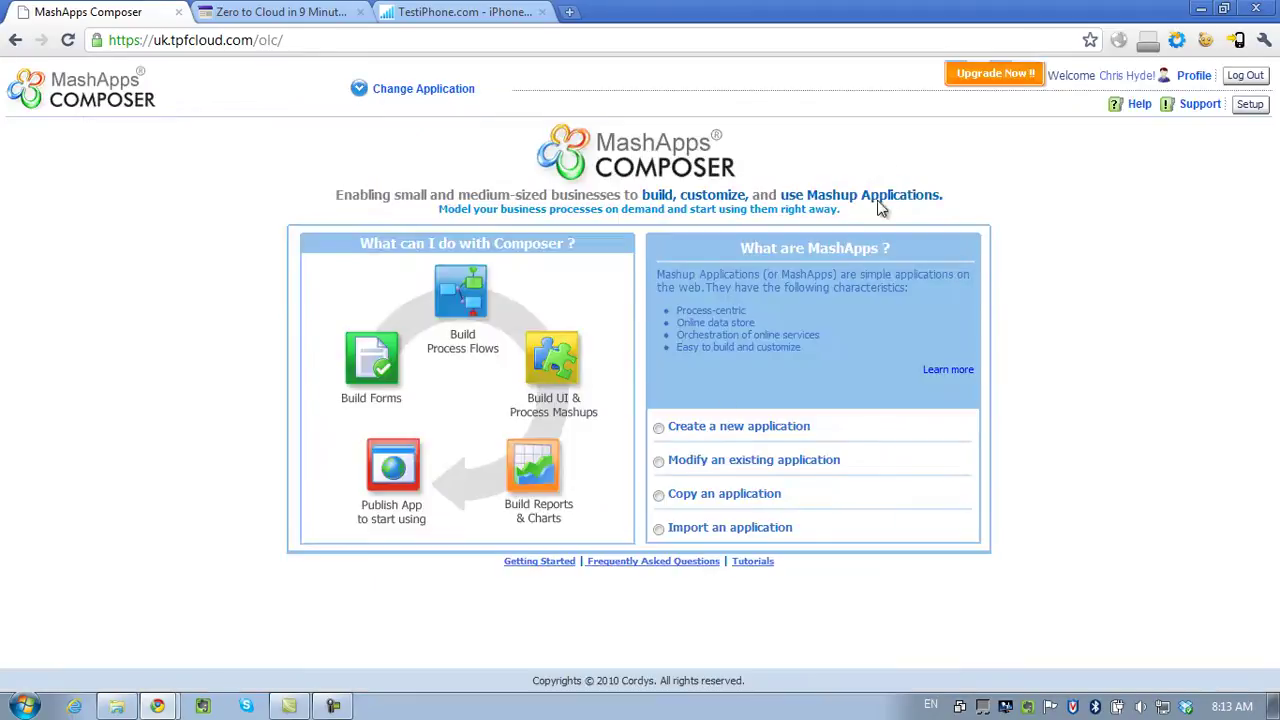
click(729, 430)
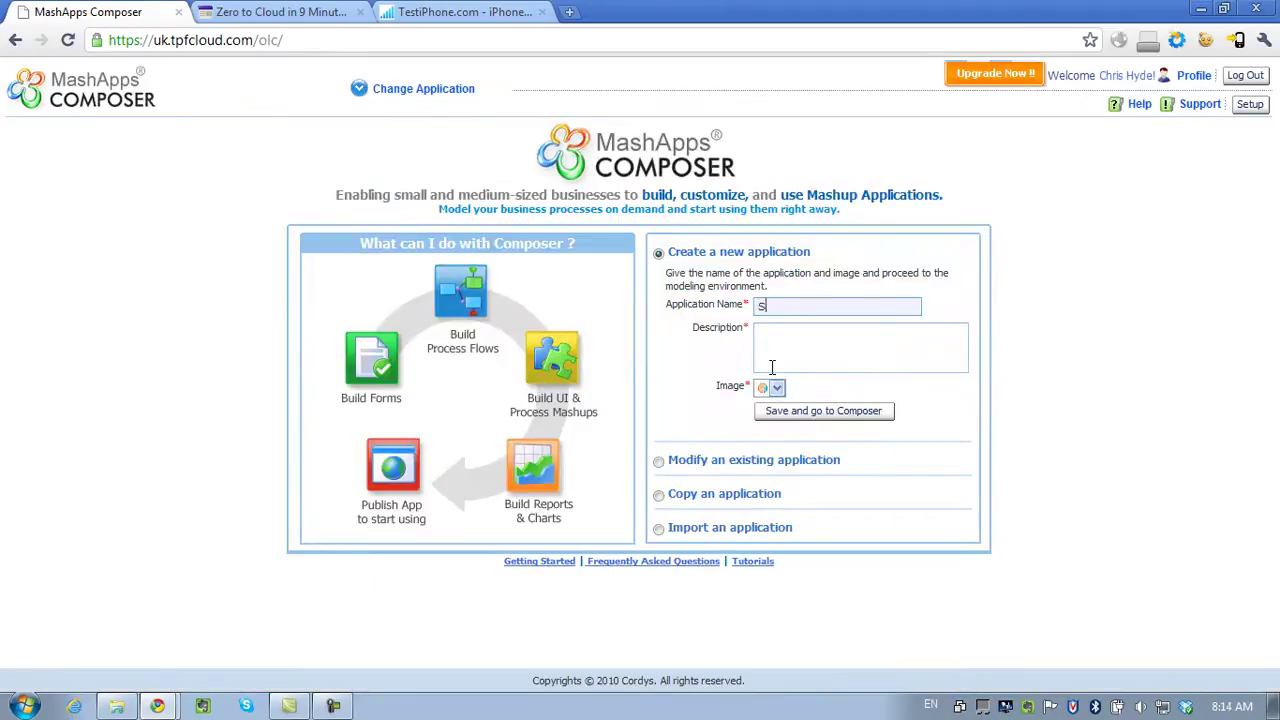
text(SMS App)
key(Tab)
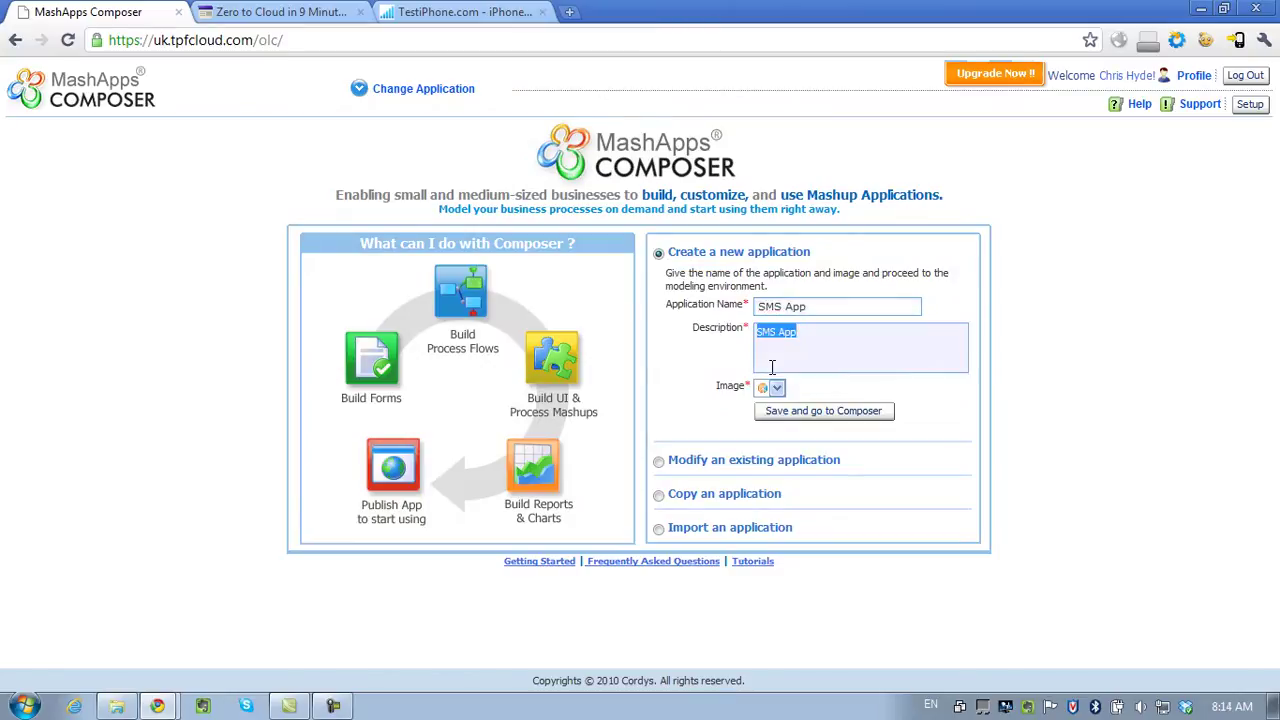
click(815, 418)
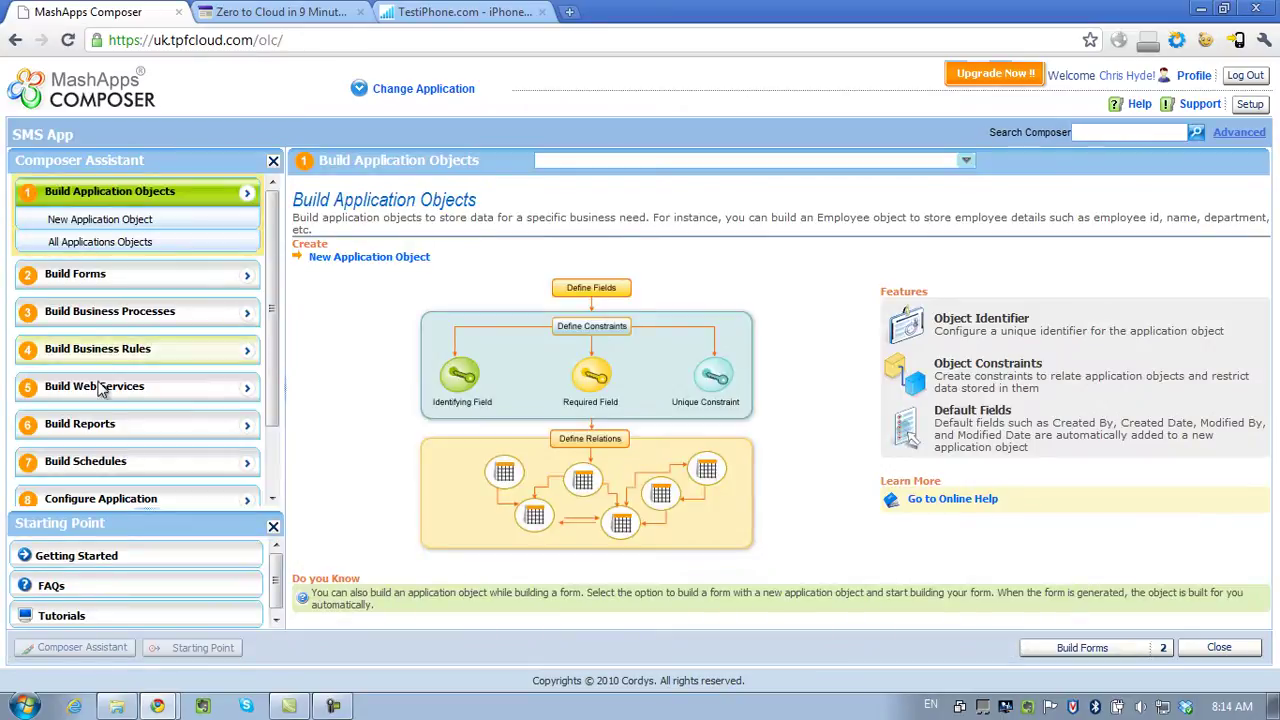
Create the 'SMS Form' web form with a new application object.
click(102, 278)
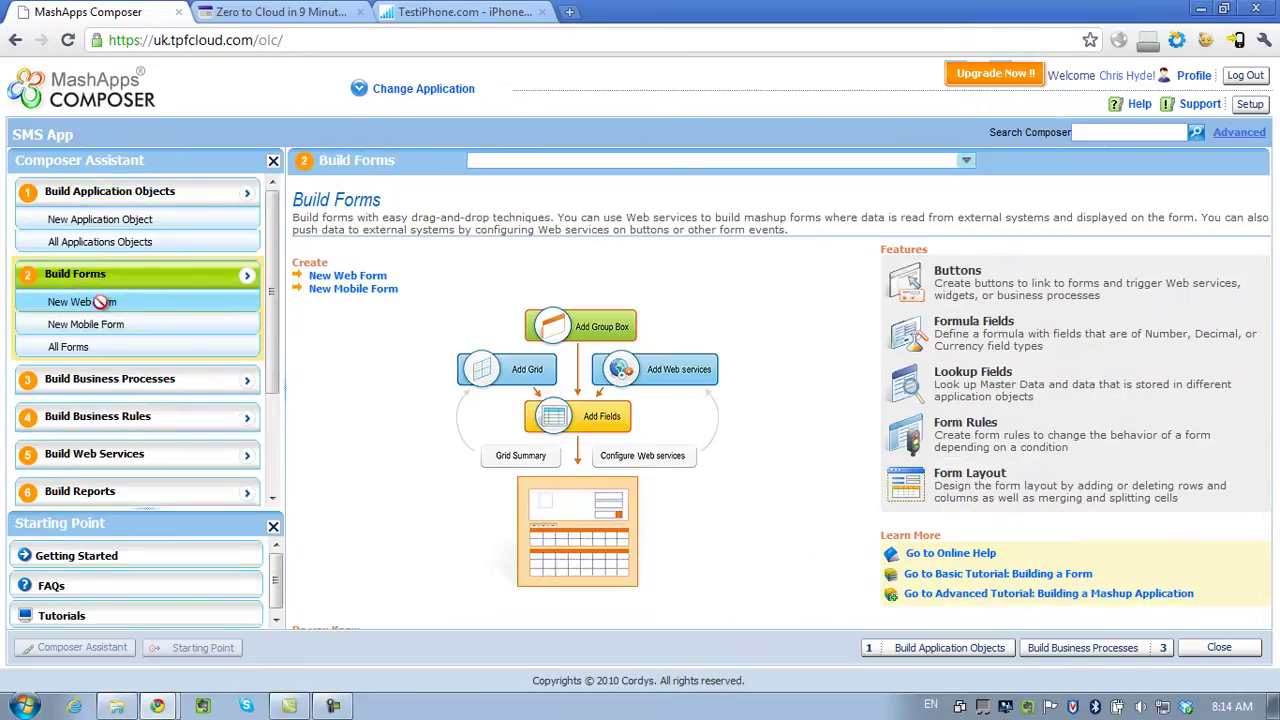
click(100, 301)
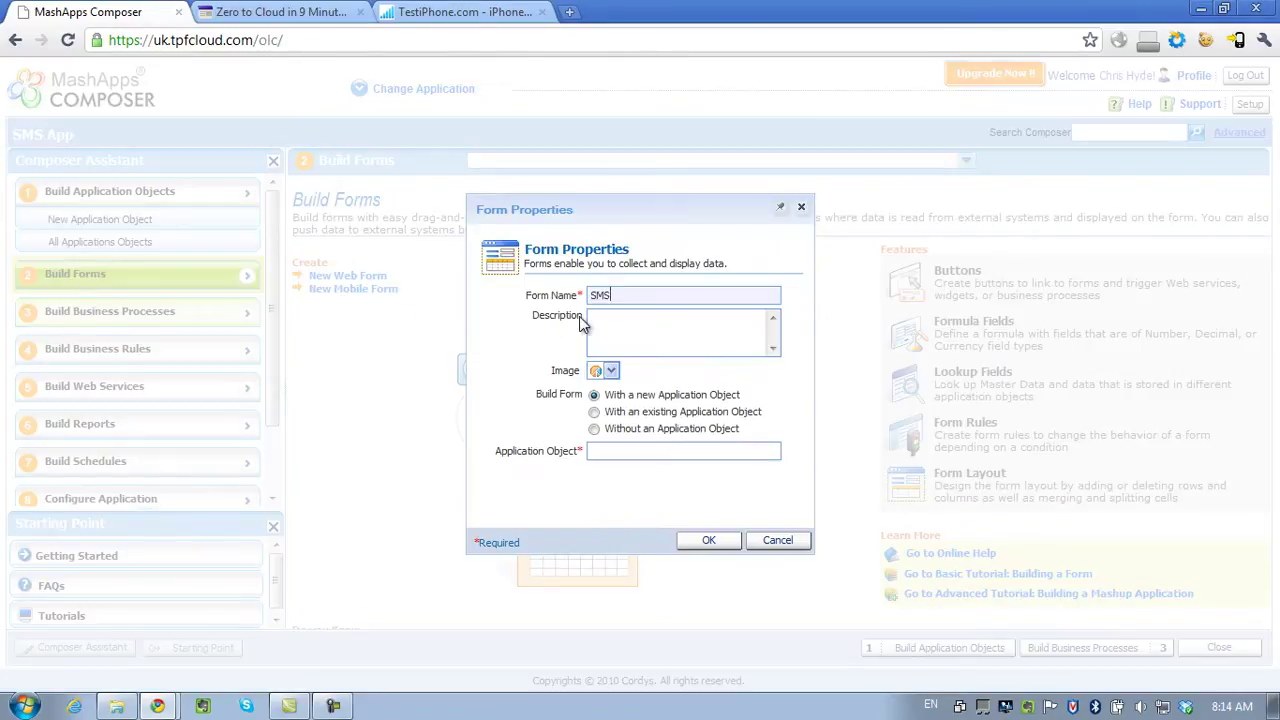
text(SMS Form)
key(Tab)
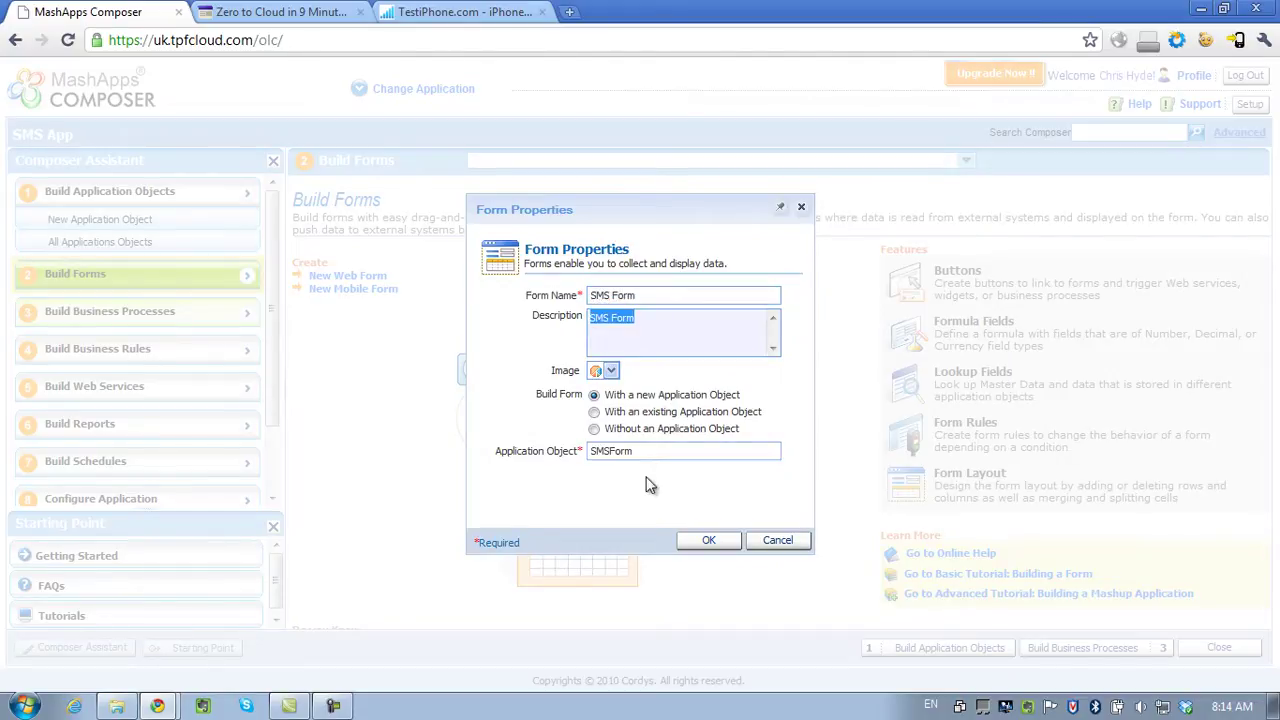
click(708, 541)
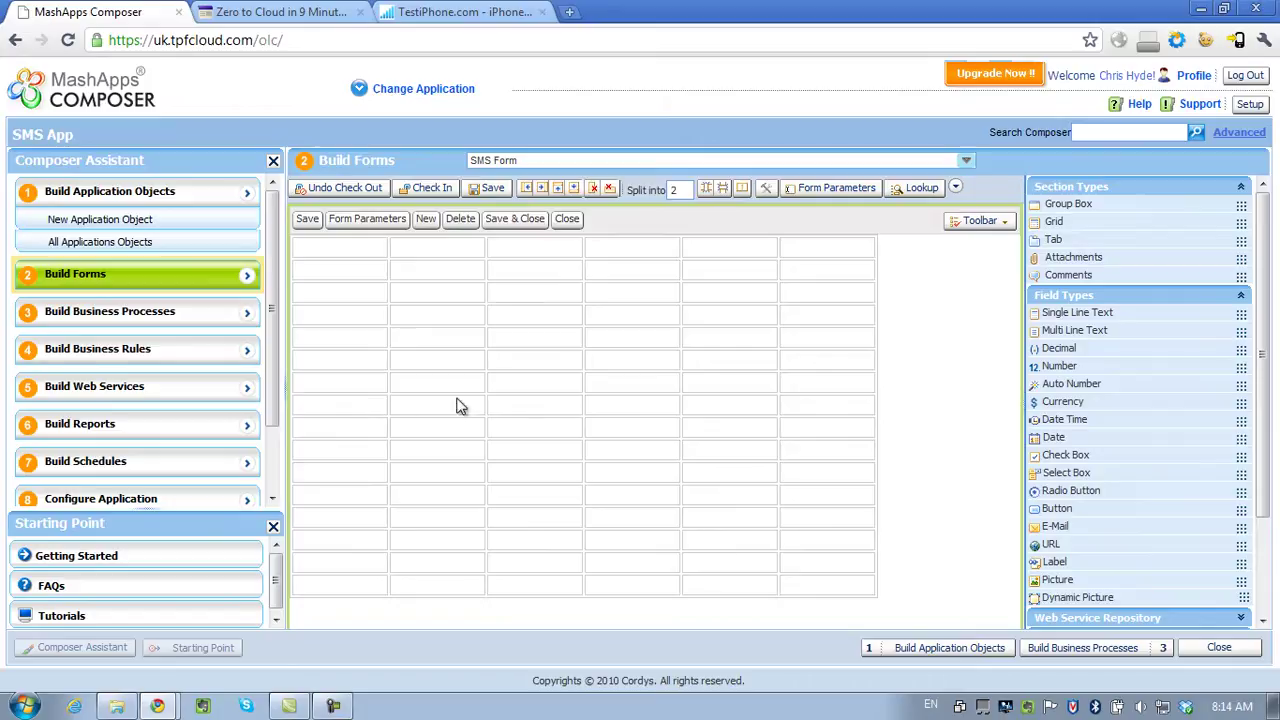
Add an unlabelled picture field 'logo', 200 wide, showing CPFLogo.jpg in the first cell.
drag(1070, 580, 374, 254)
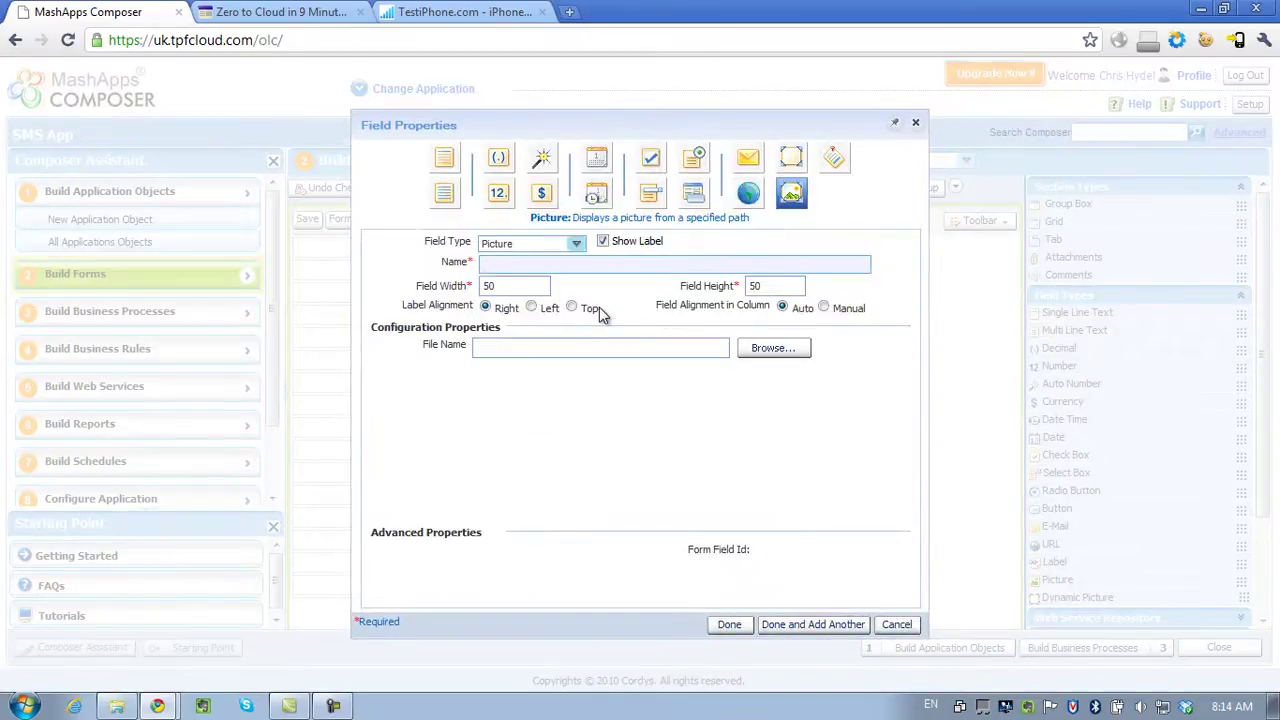
text(logo)
click(604, 241)
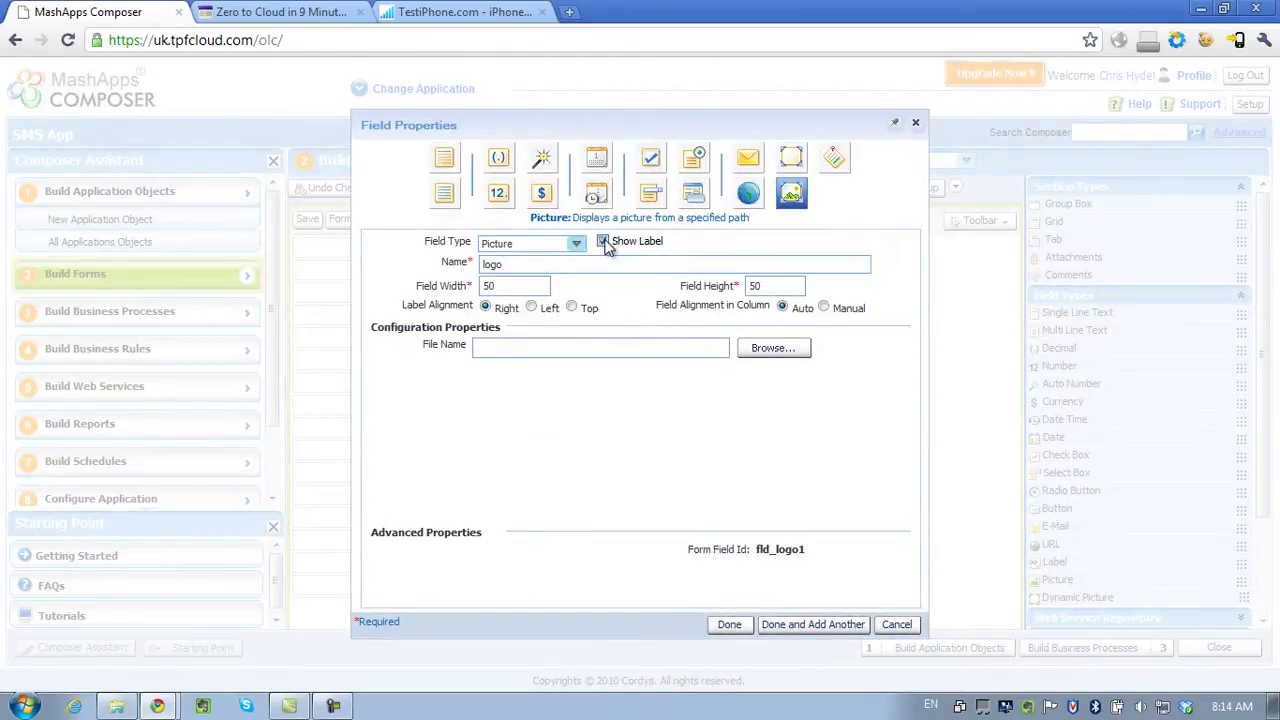
double_click(529, 288)
text(200)
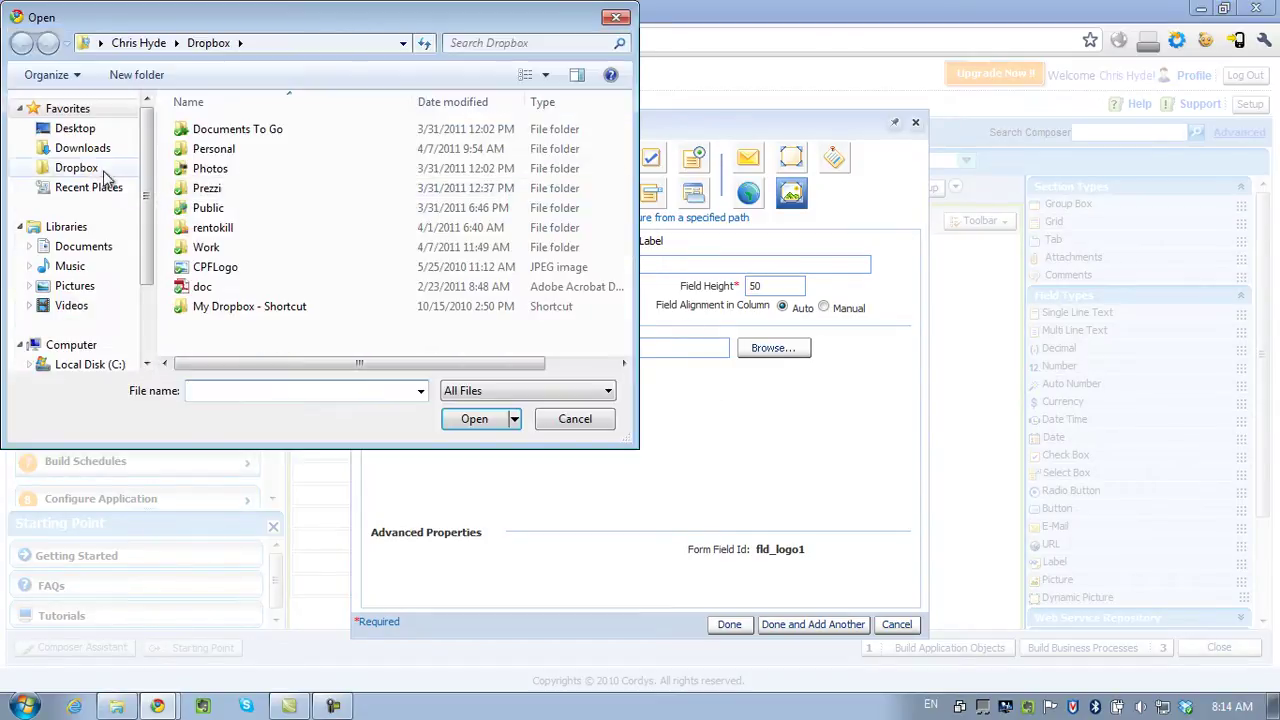
click(222, 267)
click(495, 419)
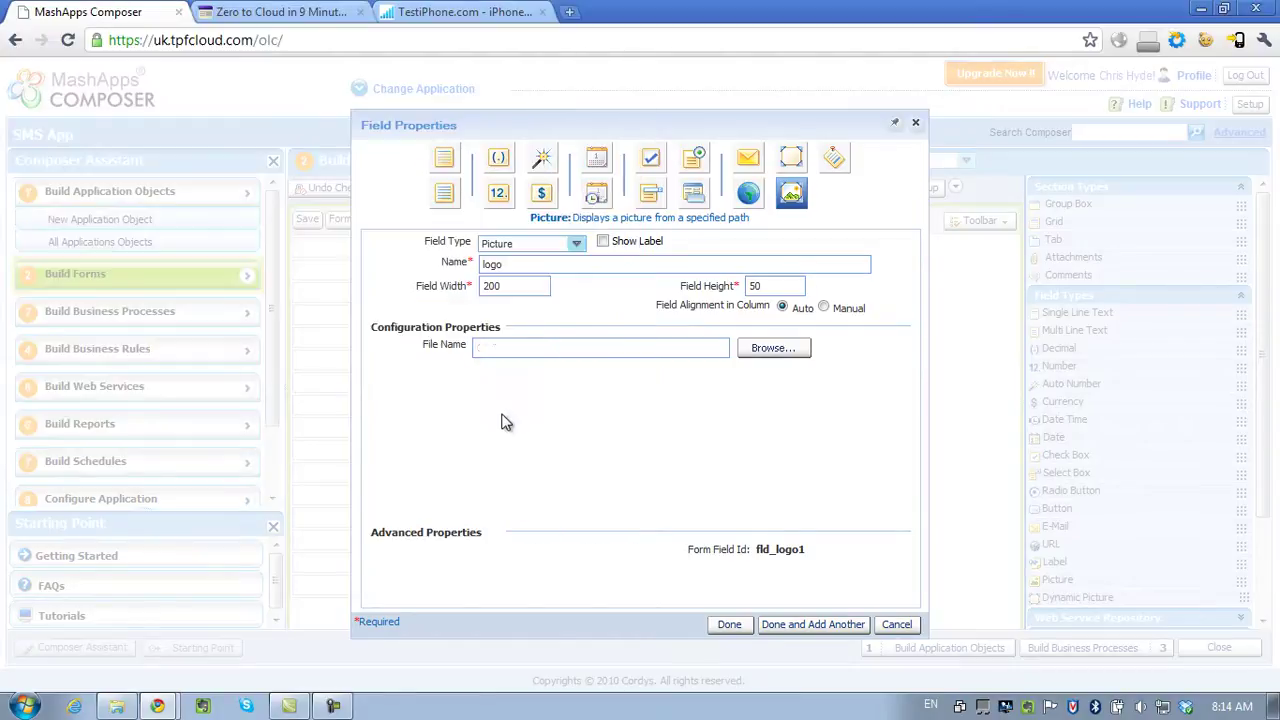
click(729, 624)
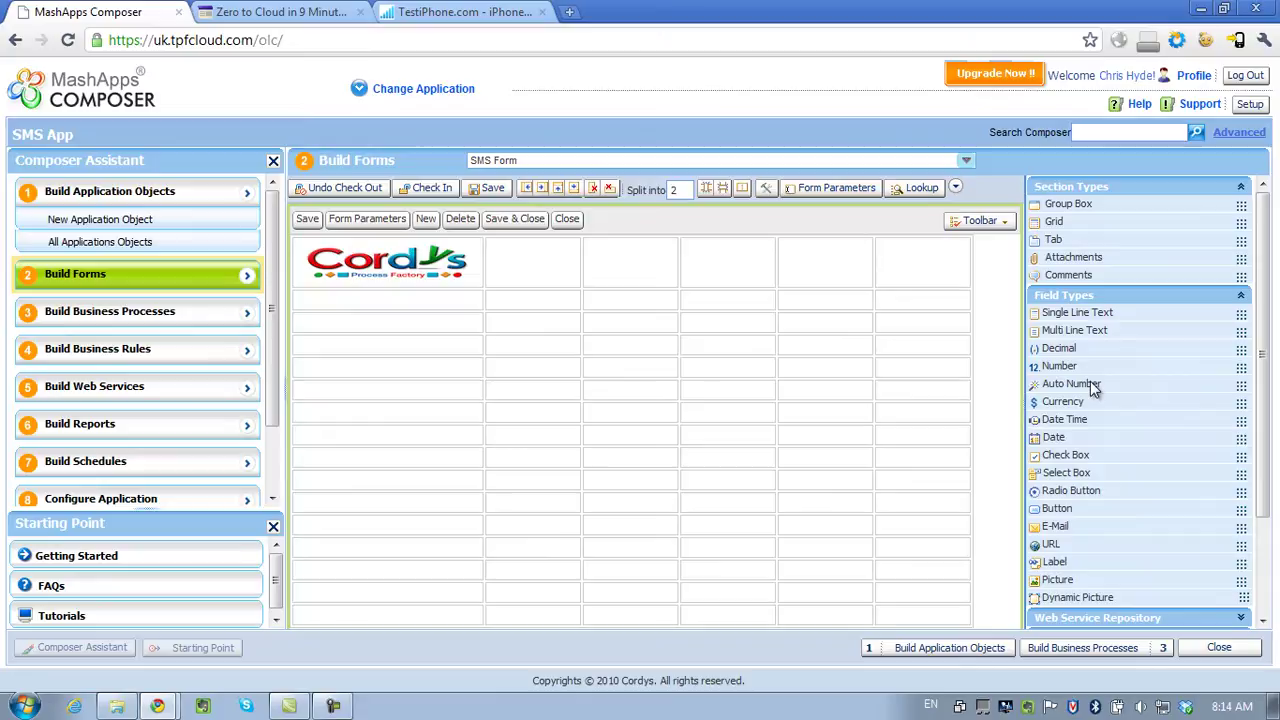
Add an auto-number field 'SMS ID' with prefix 'ID' in the second row.
drag(1092, 388, 400, 301)
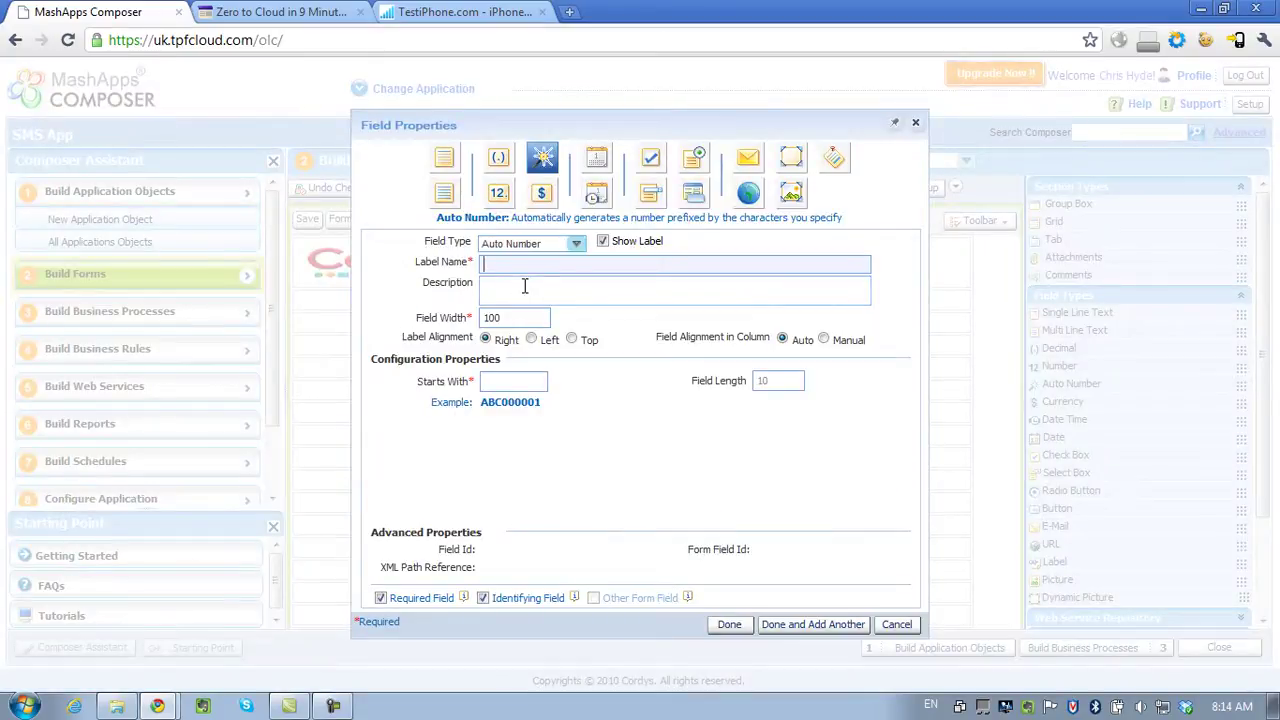
text(SMS ID)
click(524, 286)
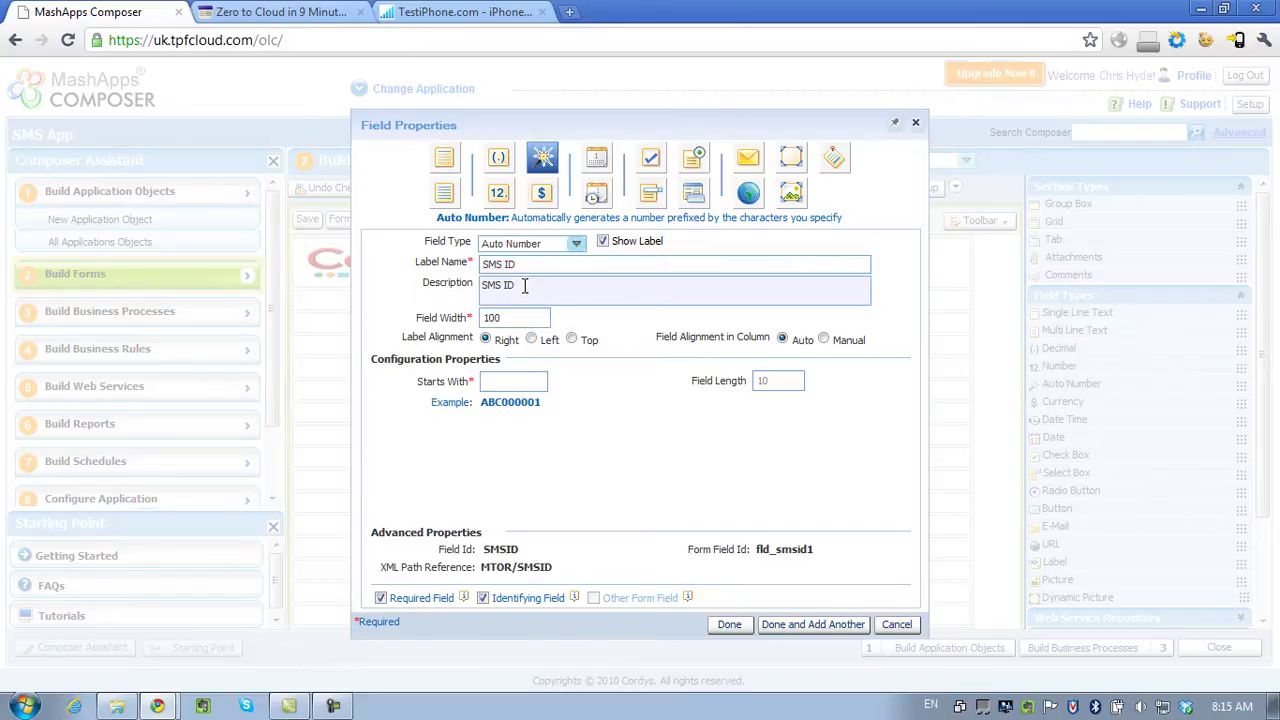
click(510, 382)
text(ID)
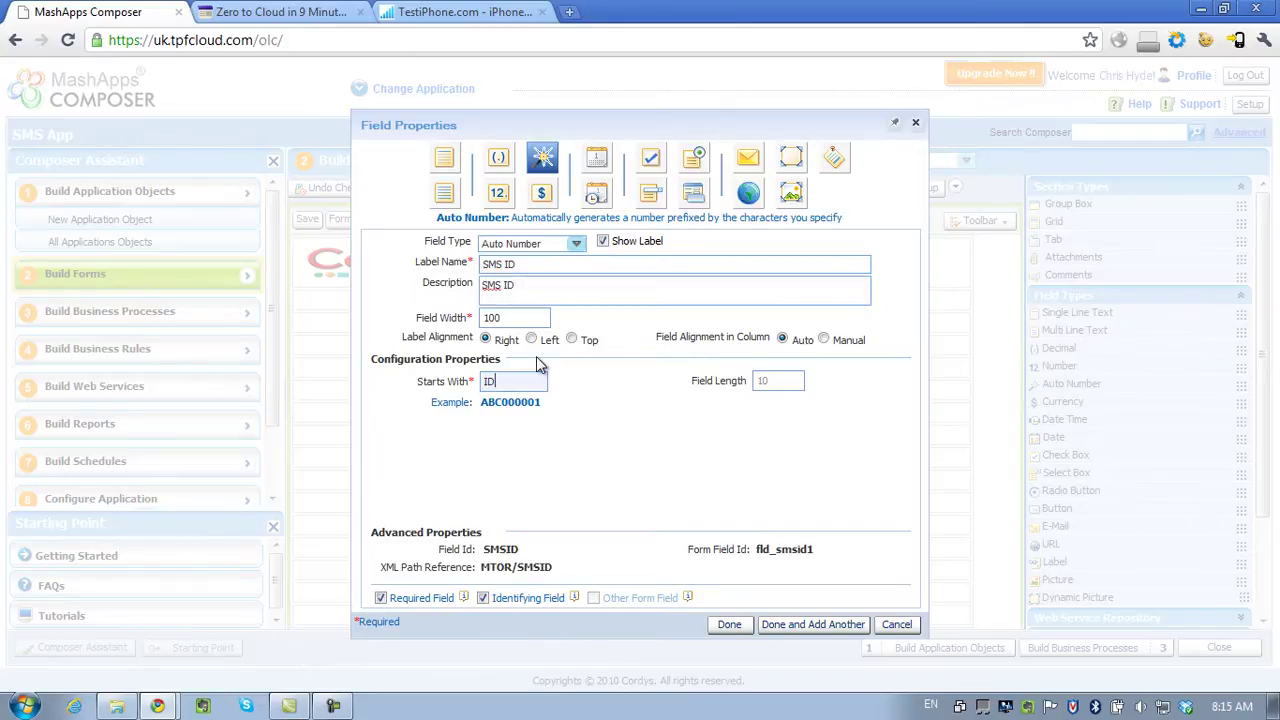
click(576, 243)
Add a single-line text field labelled 'To Number'.
click(546, 264)
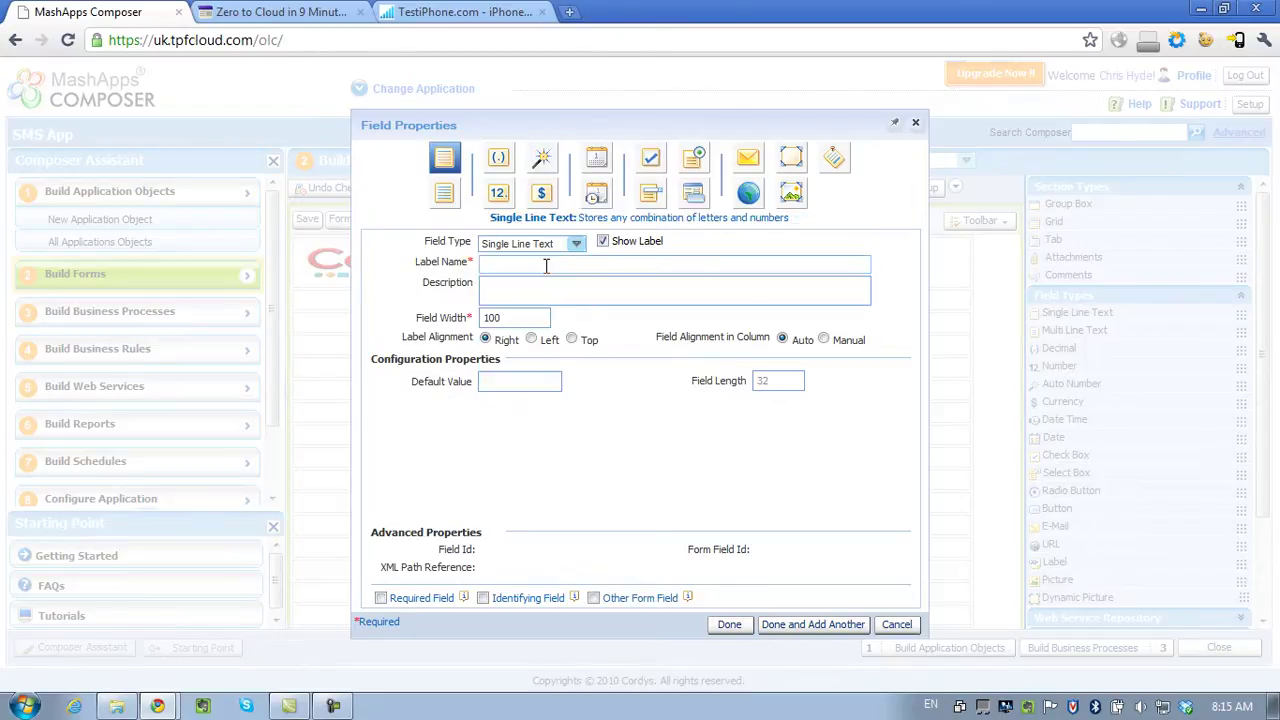
click(546, 265)
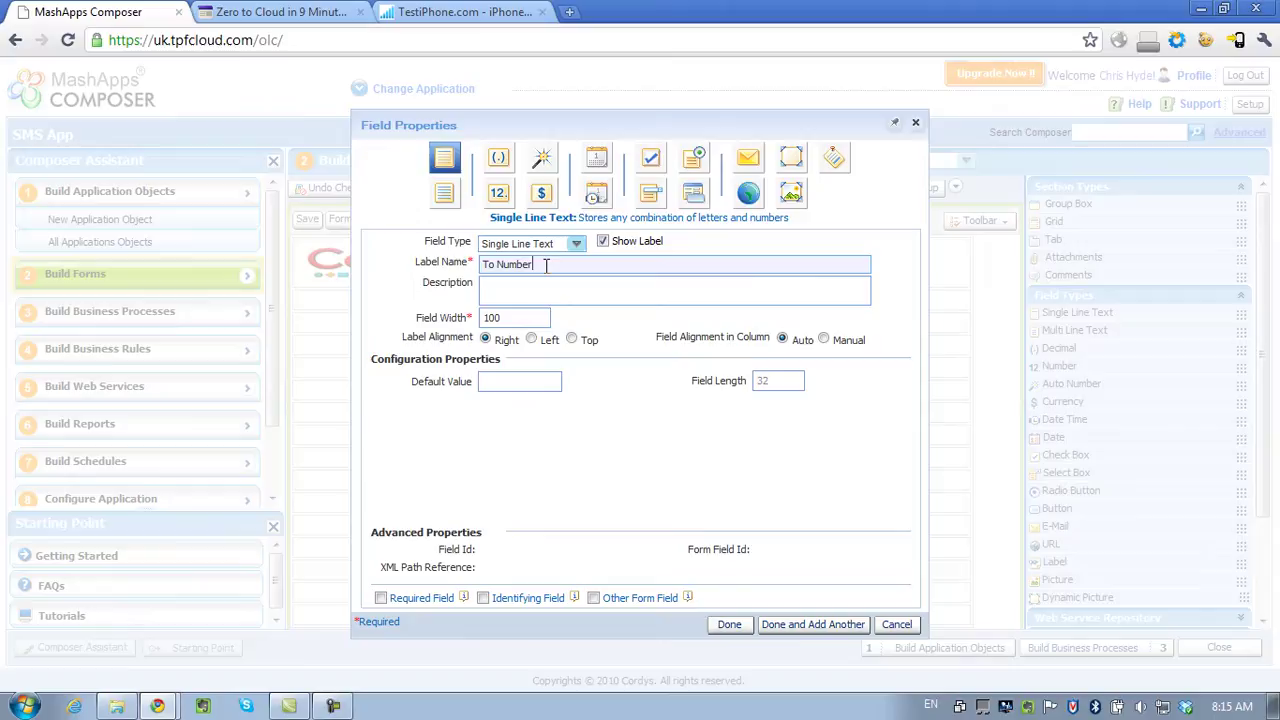
click(563, 286)
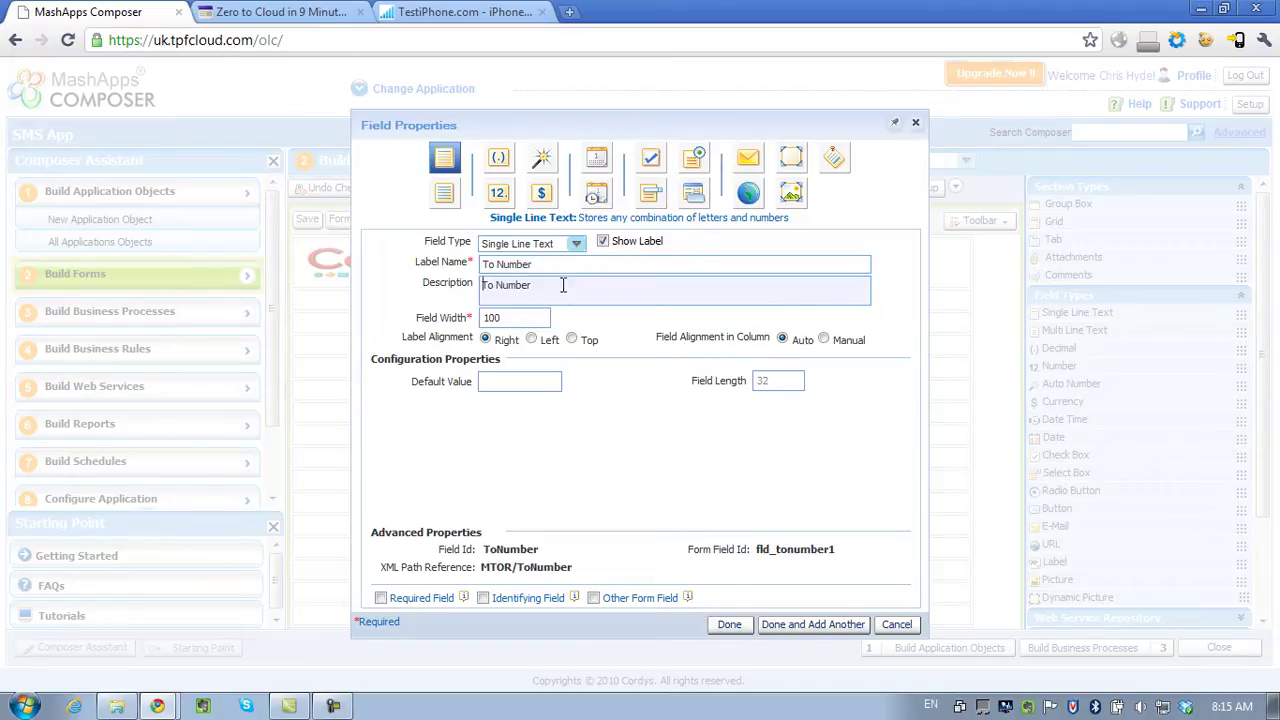
click(799, 630)
Add a multi-line text field labelled 'Message'.
click(576, 244)
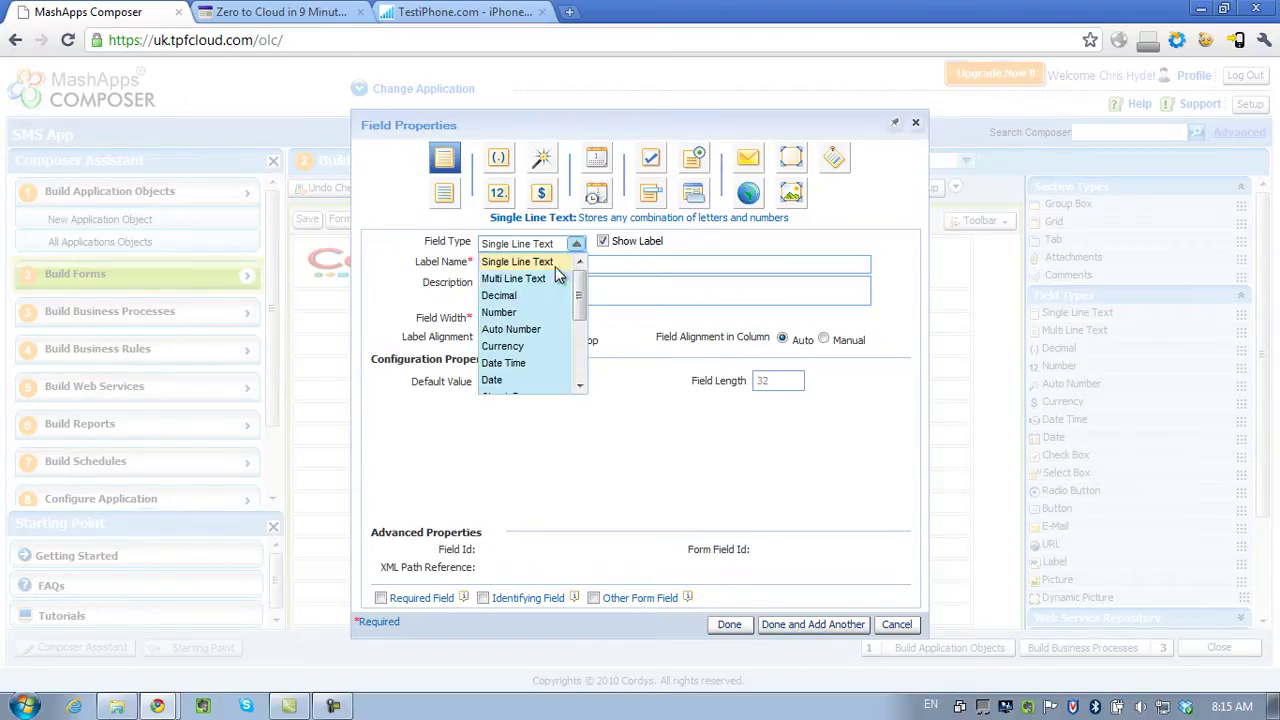
click(518, 280)
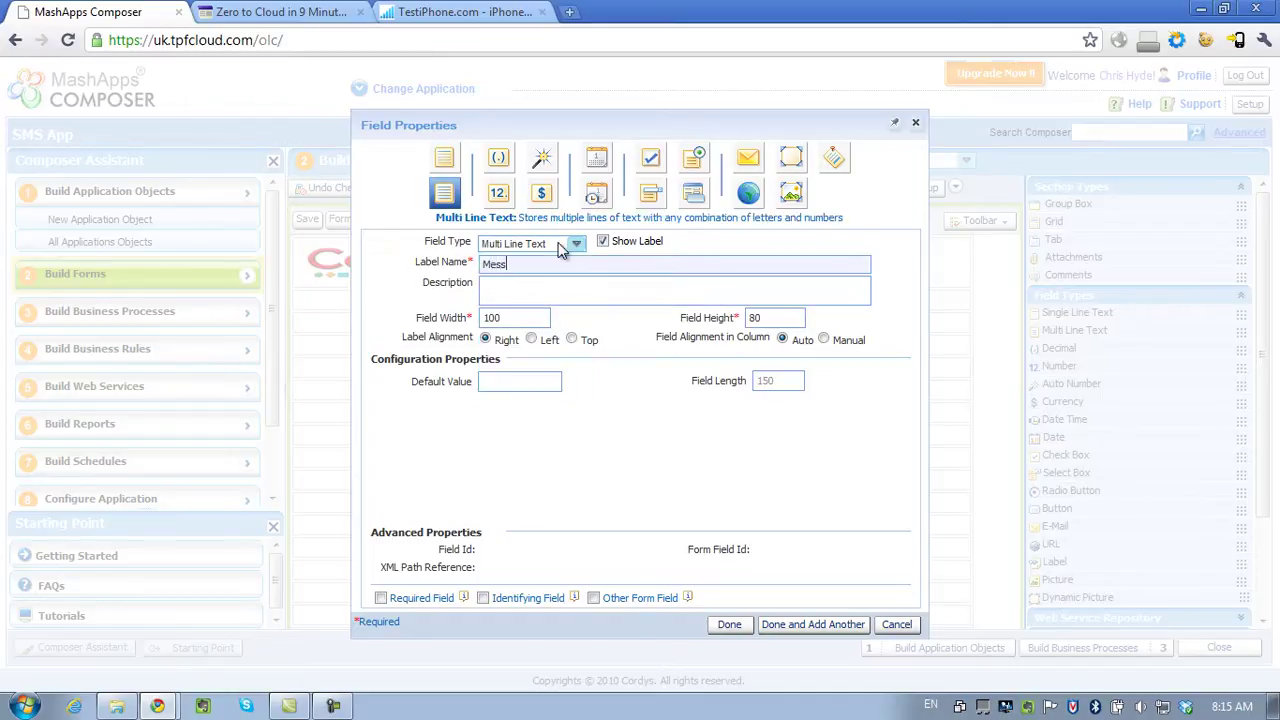
key(Tab)
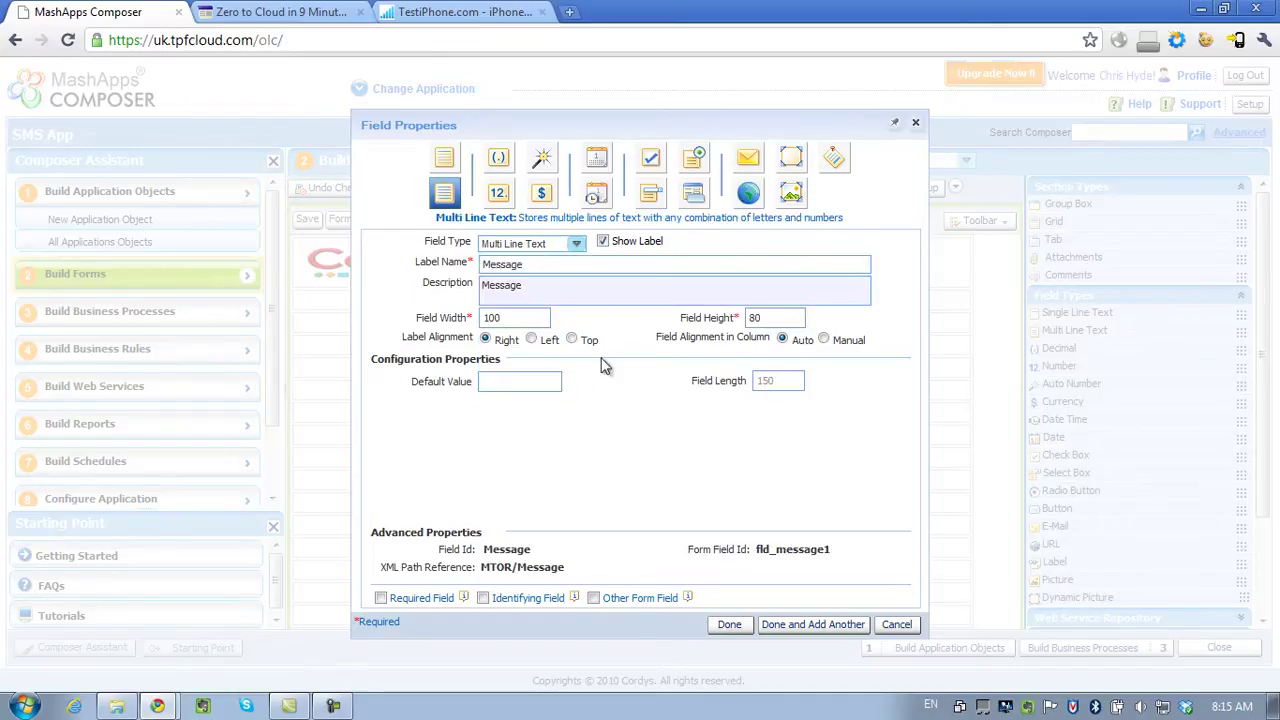
click(805, 624)
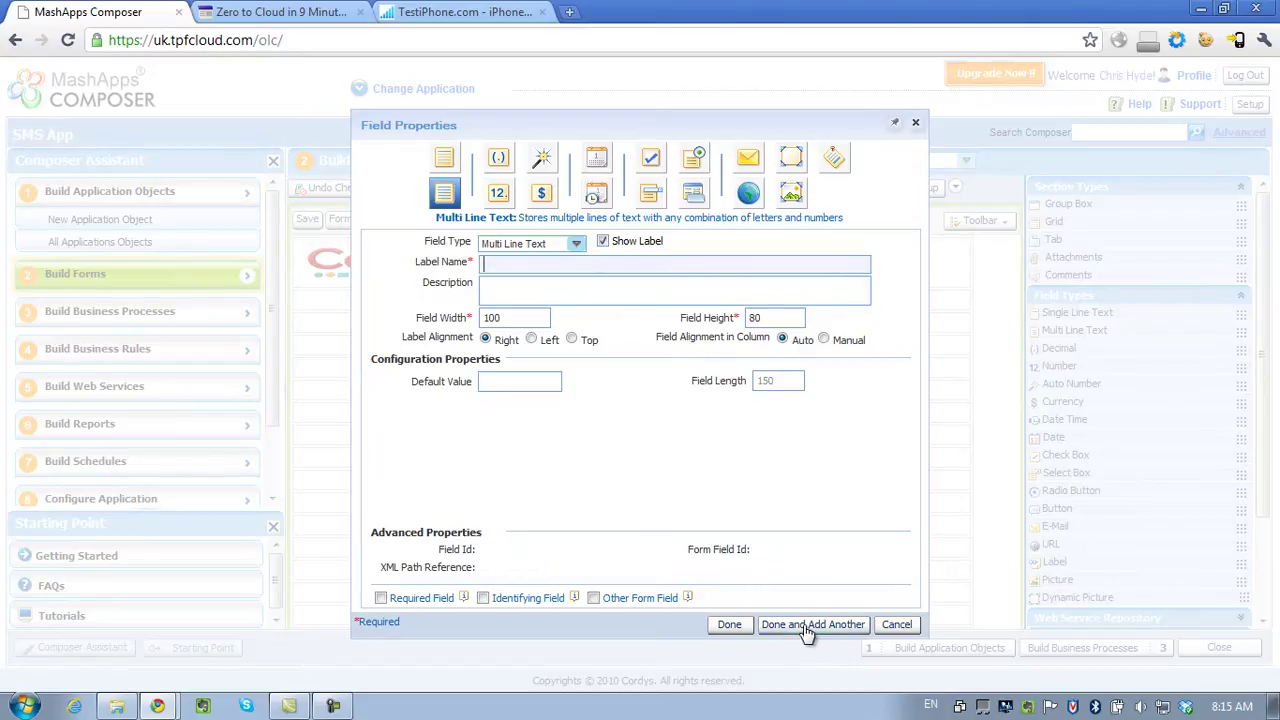
Add a button field labelled 'SEND SMS'.
click(577, 245)
drag(579, 298, 580, 358)
click(543, 385)
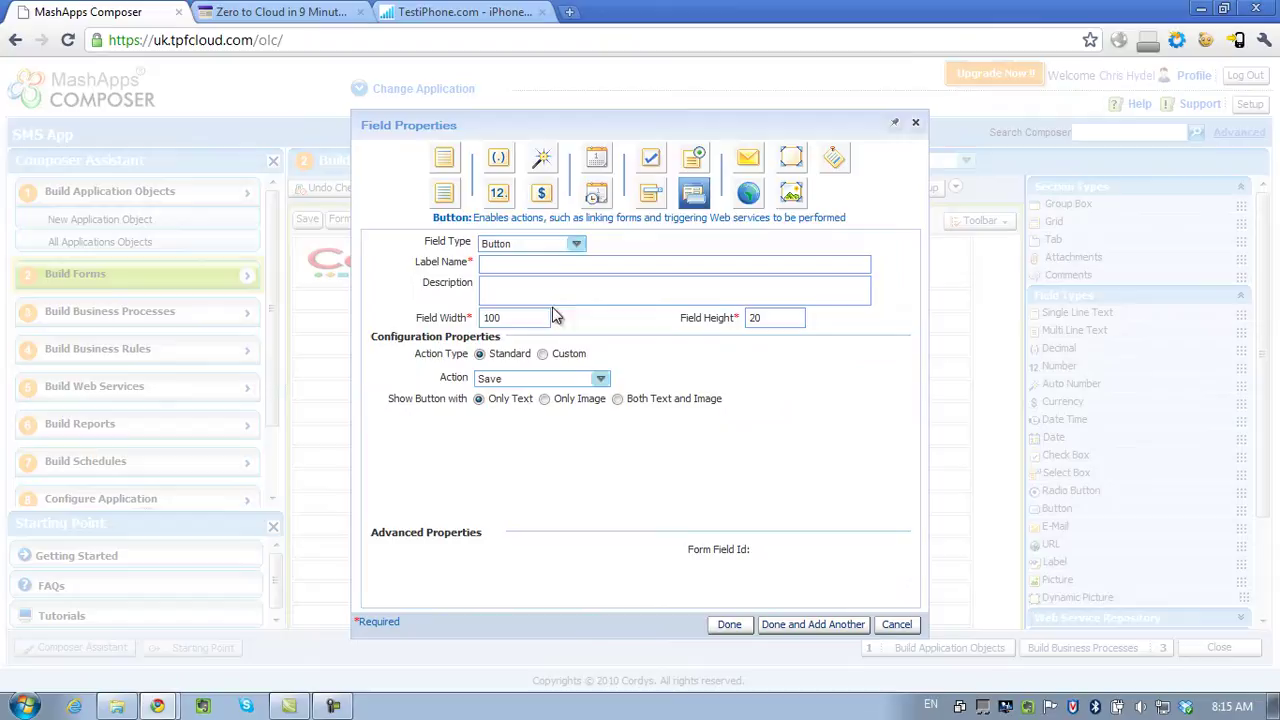
click(572, 262)
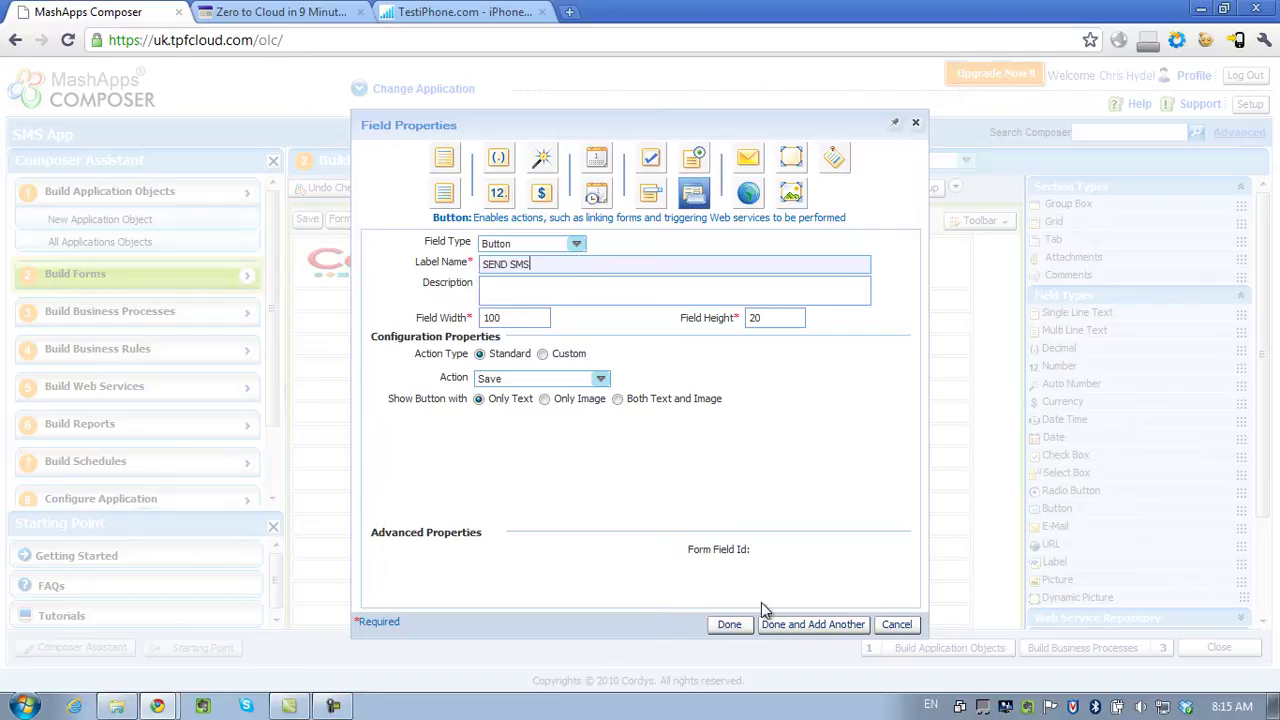
click(729, 624)
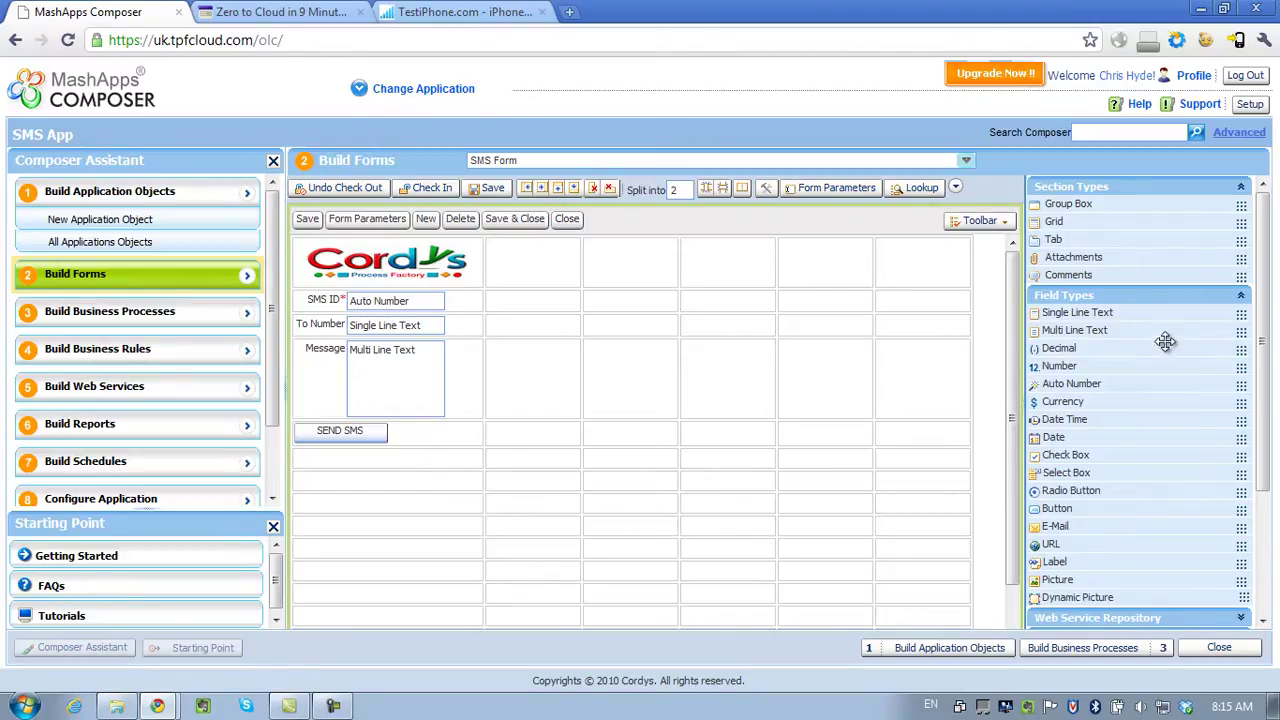
Add the SendSMS1 web service from the repository to the form.
click(1139, 300)
click(1120, 316)
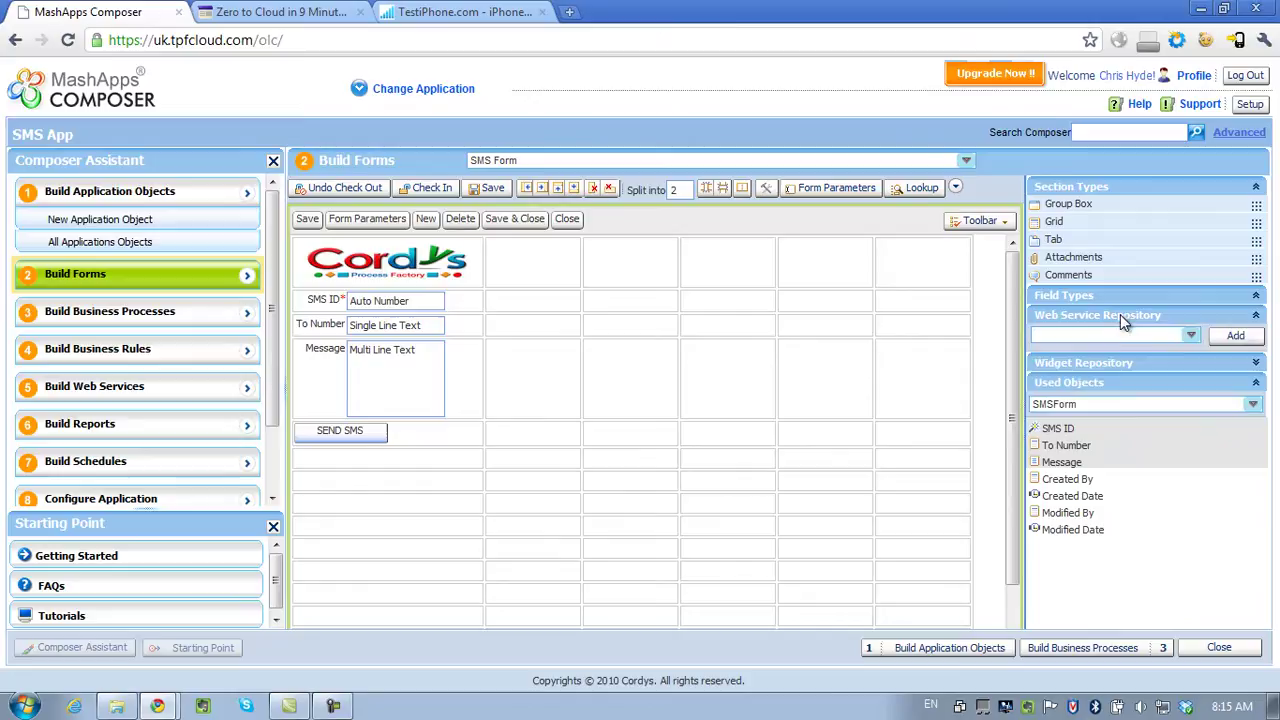
click(1236, 337)
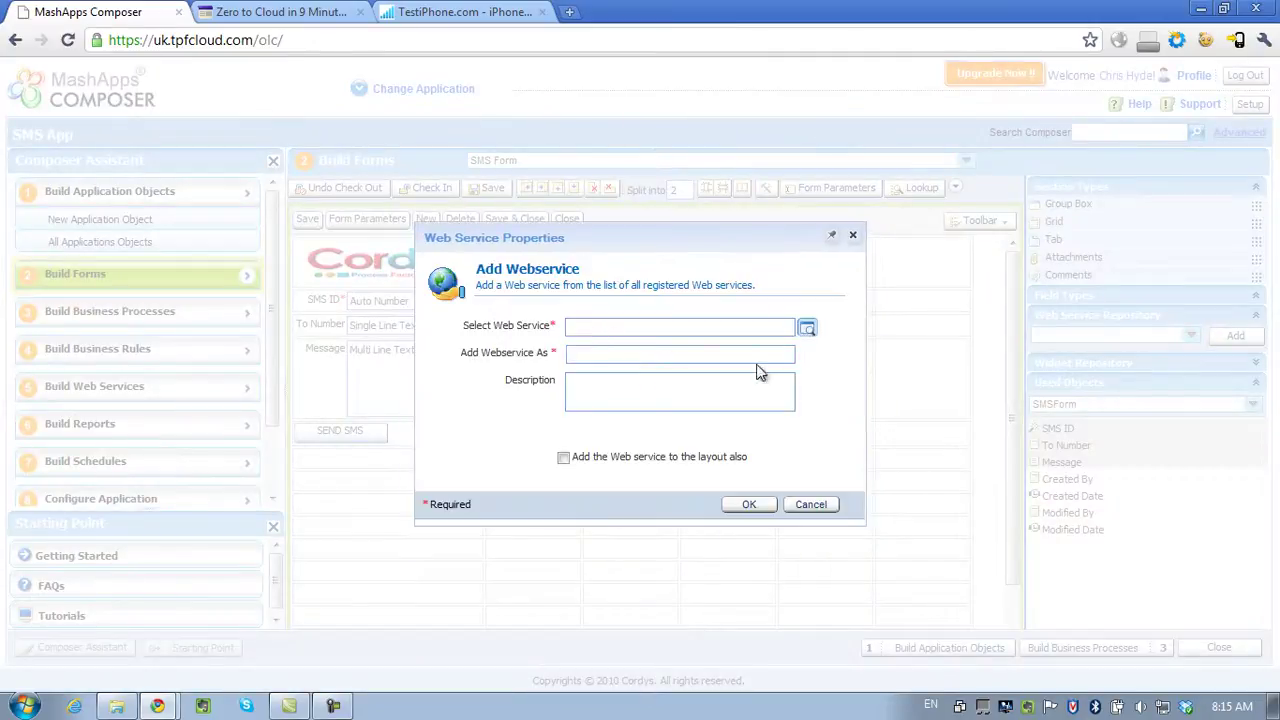
click(807, 330)
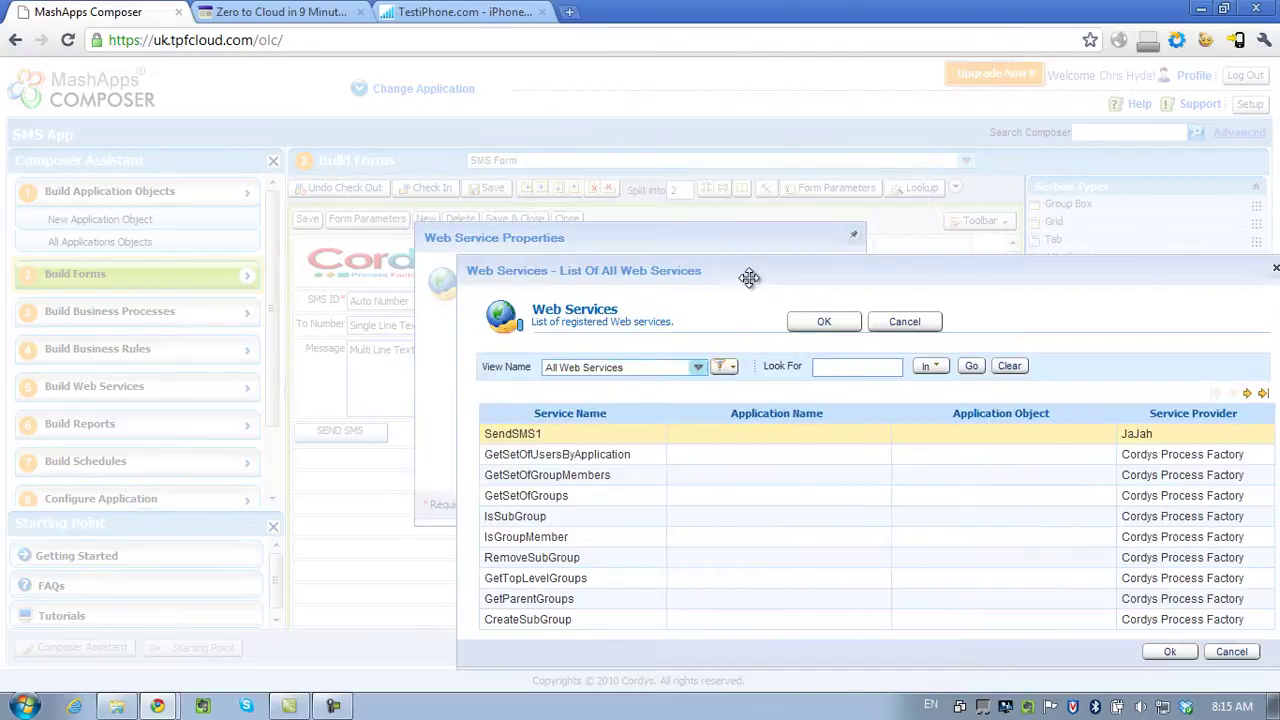
double_click(567, 441)
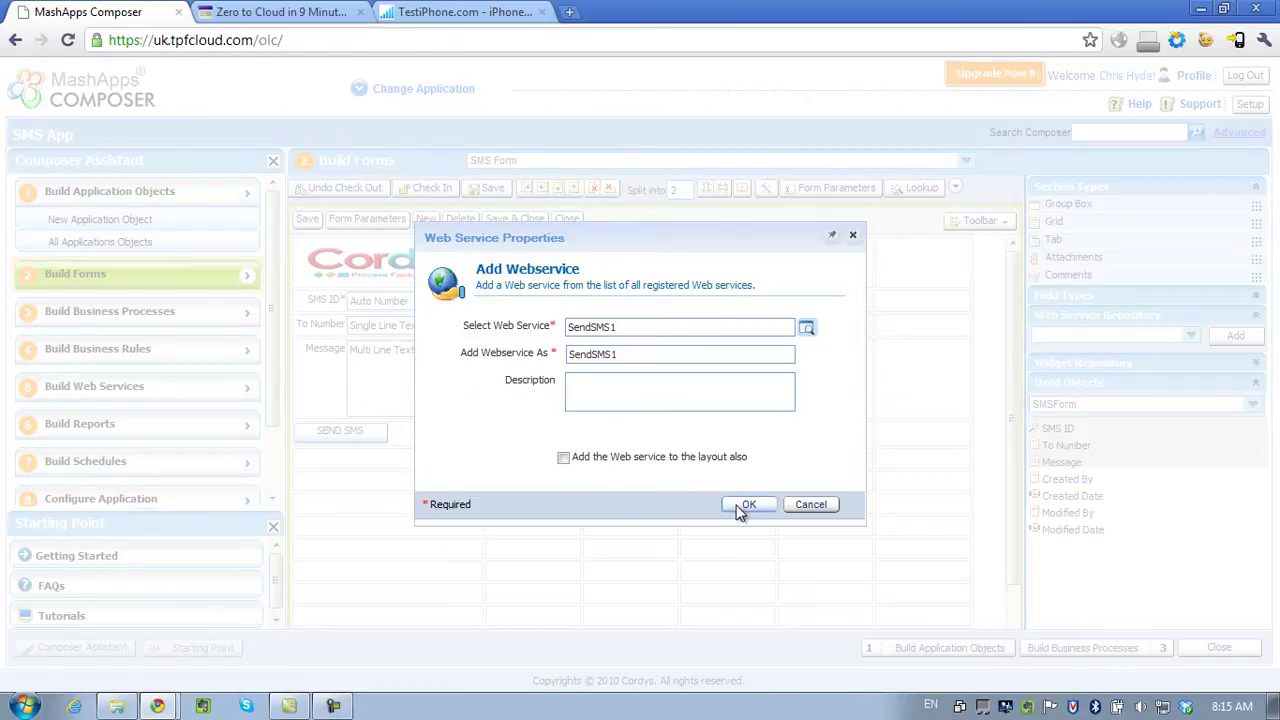
click(747, 505)
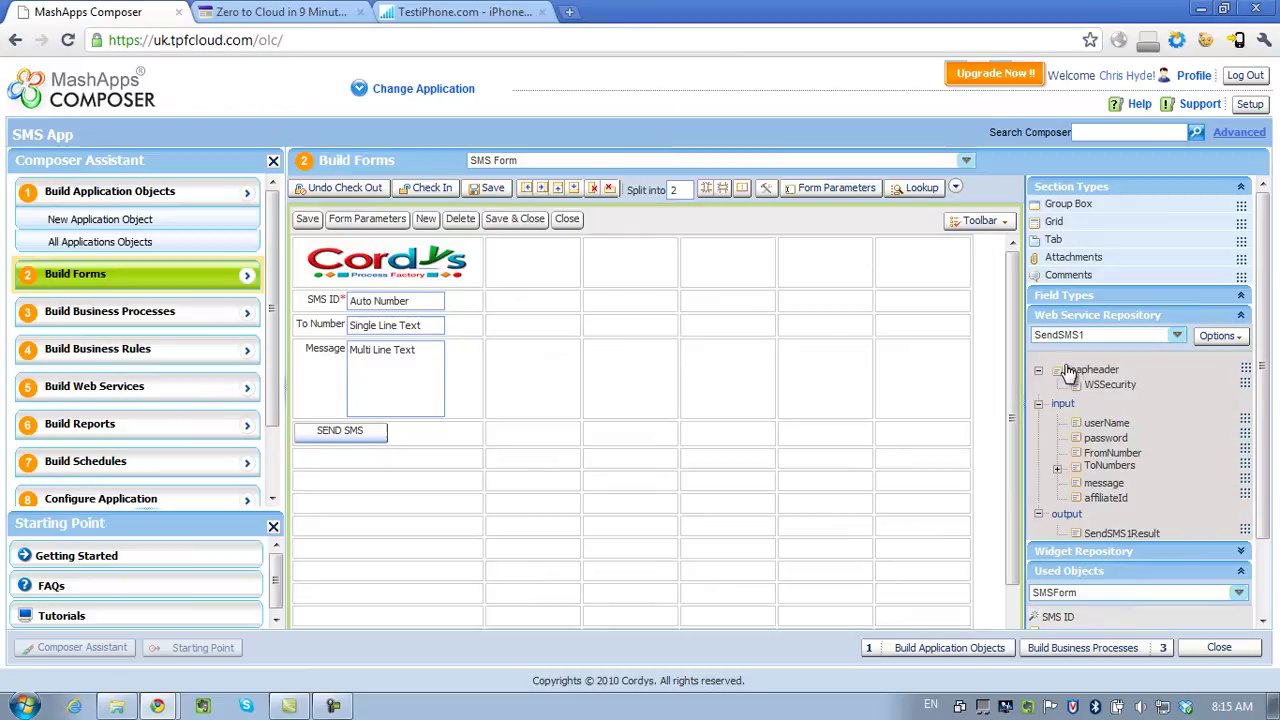
Configure SendSMS1 to start on the SEND SMS button's On Click event.
click(1233, 340)
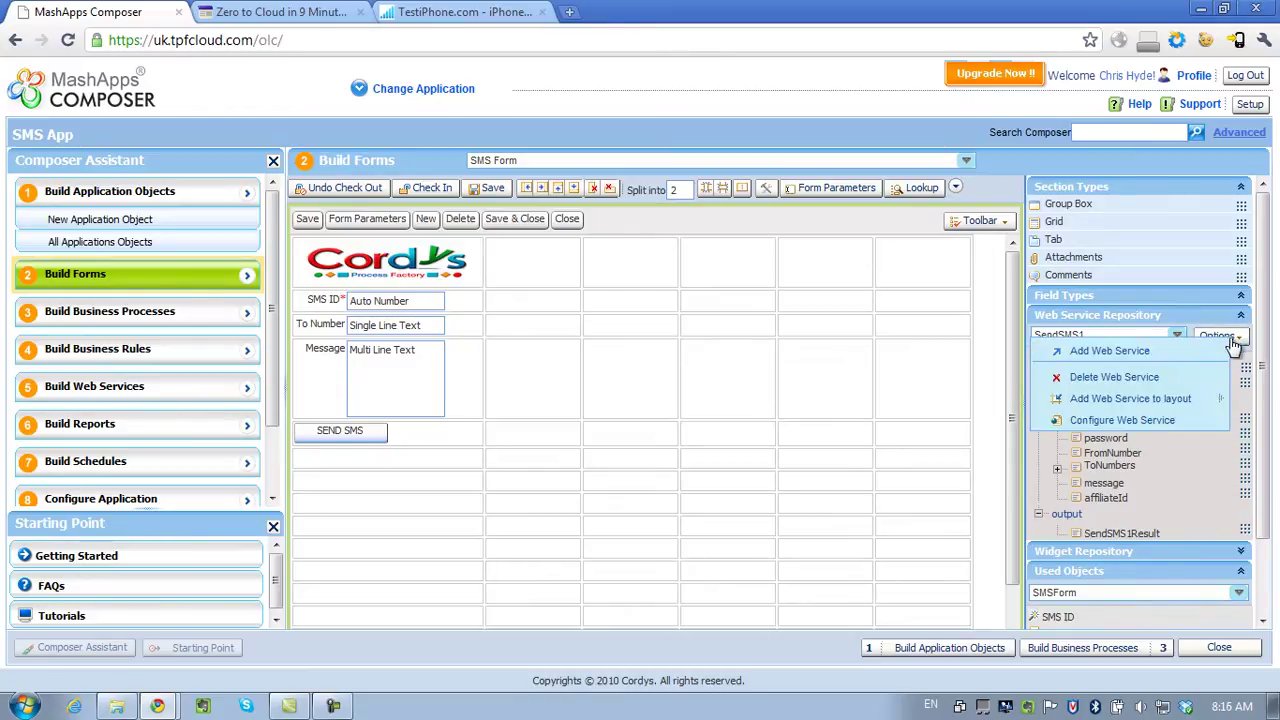
click(1152, 421)
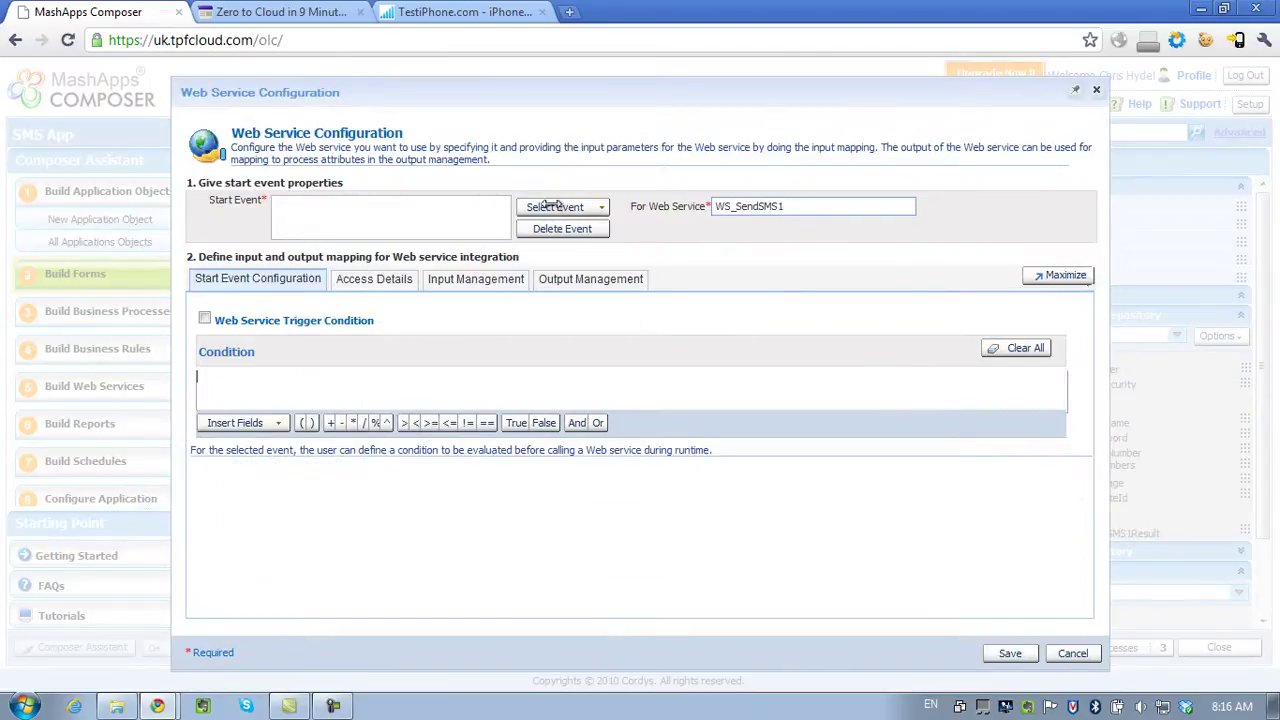
click(557, 207)
mouse_move(651, 217)
mouse_move(652, 240)
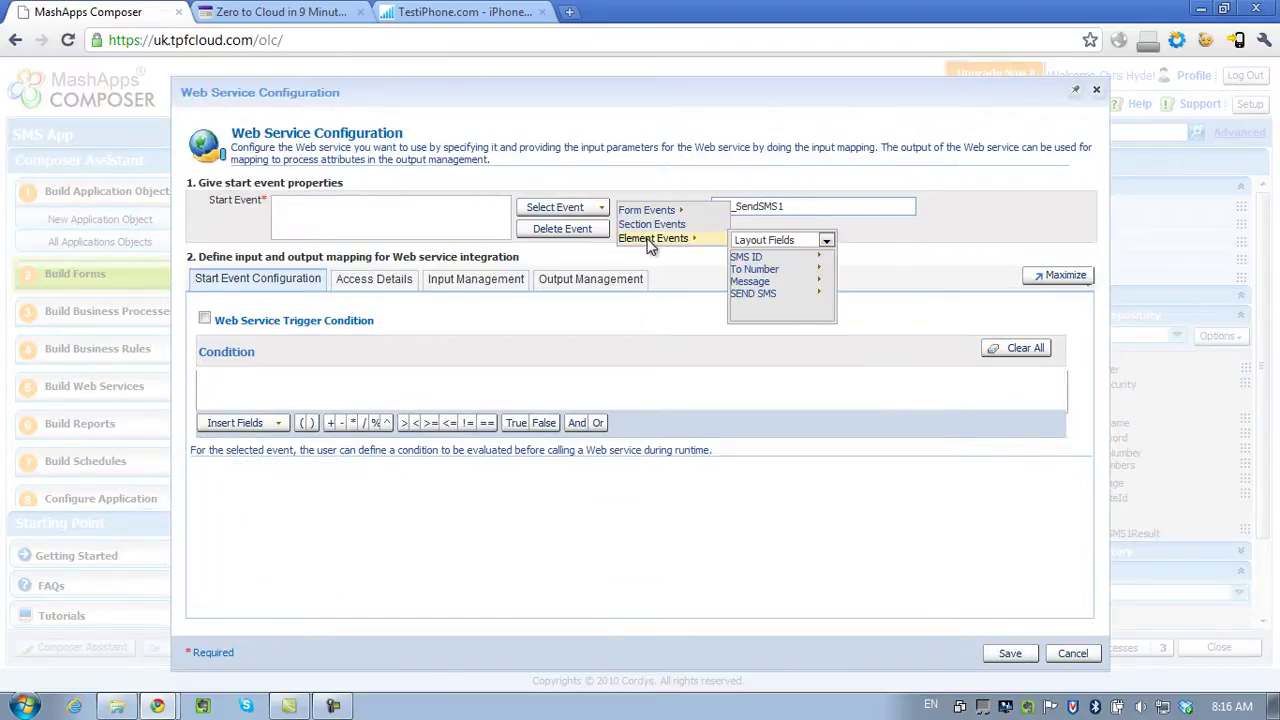
mouse_move(752, 290)
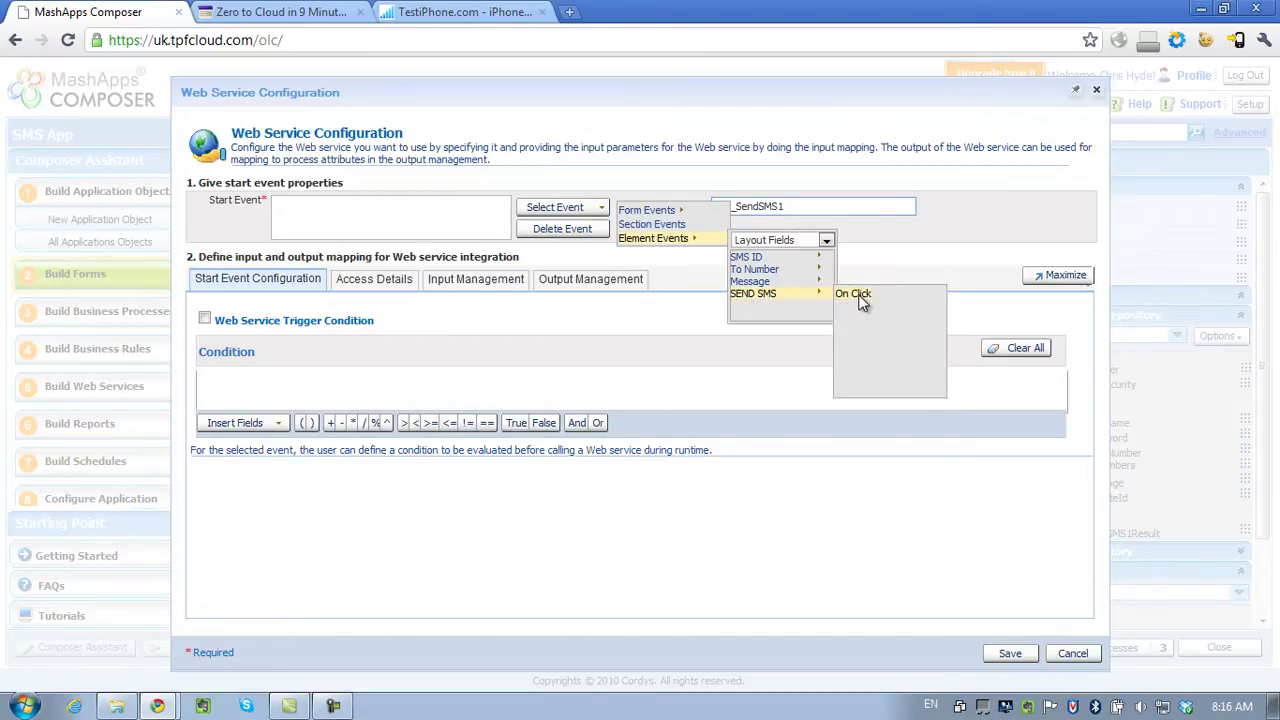
click(862, 302)
Map userName to a constant value holding the account e-mail address.
click(470, 280)
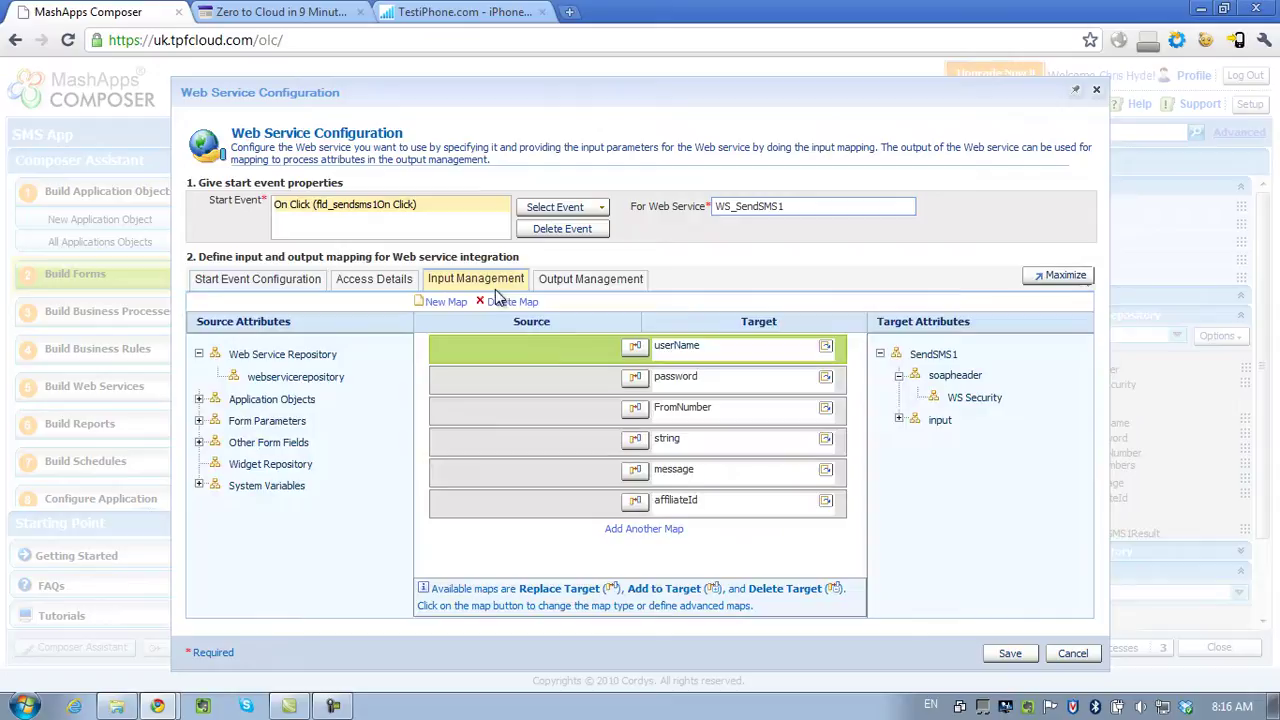
click(636, 348)
click(338, 328)
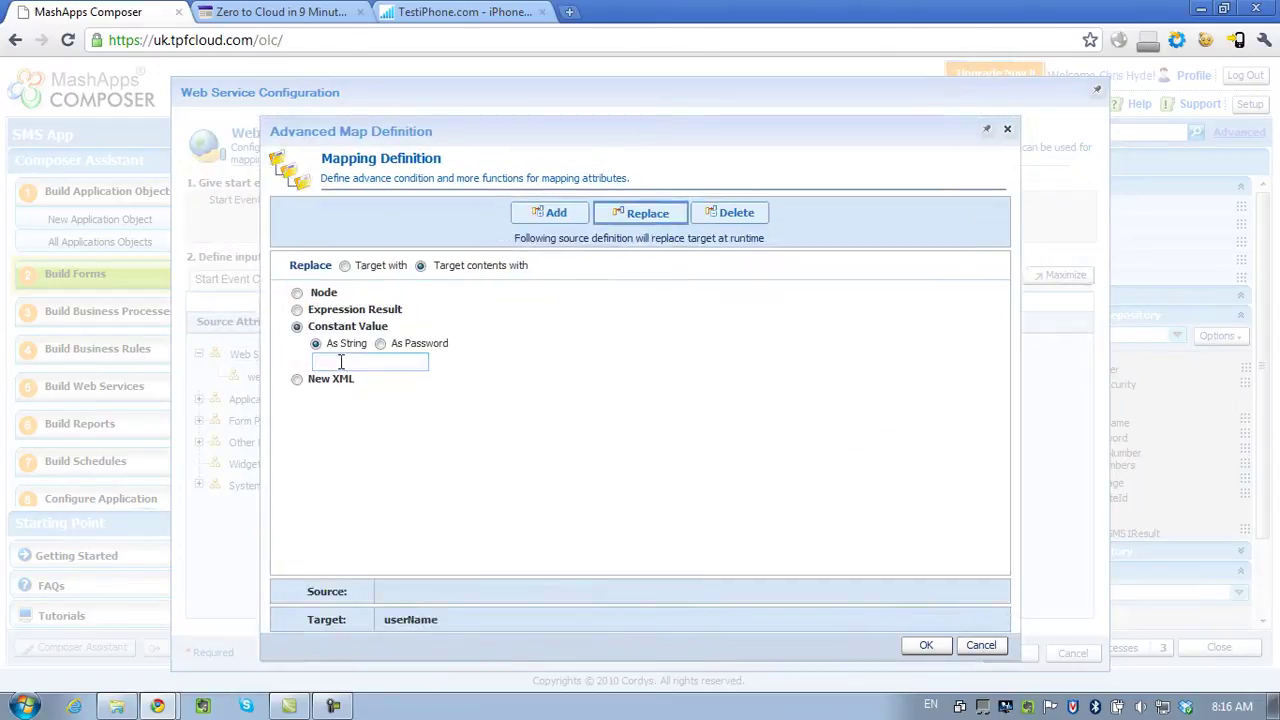
click(341, 362)
click(927, 645)
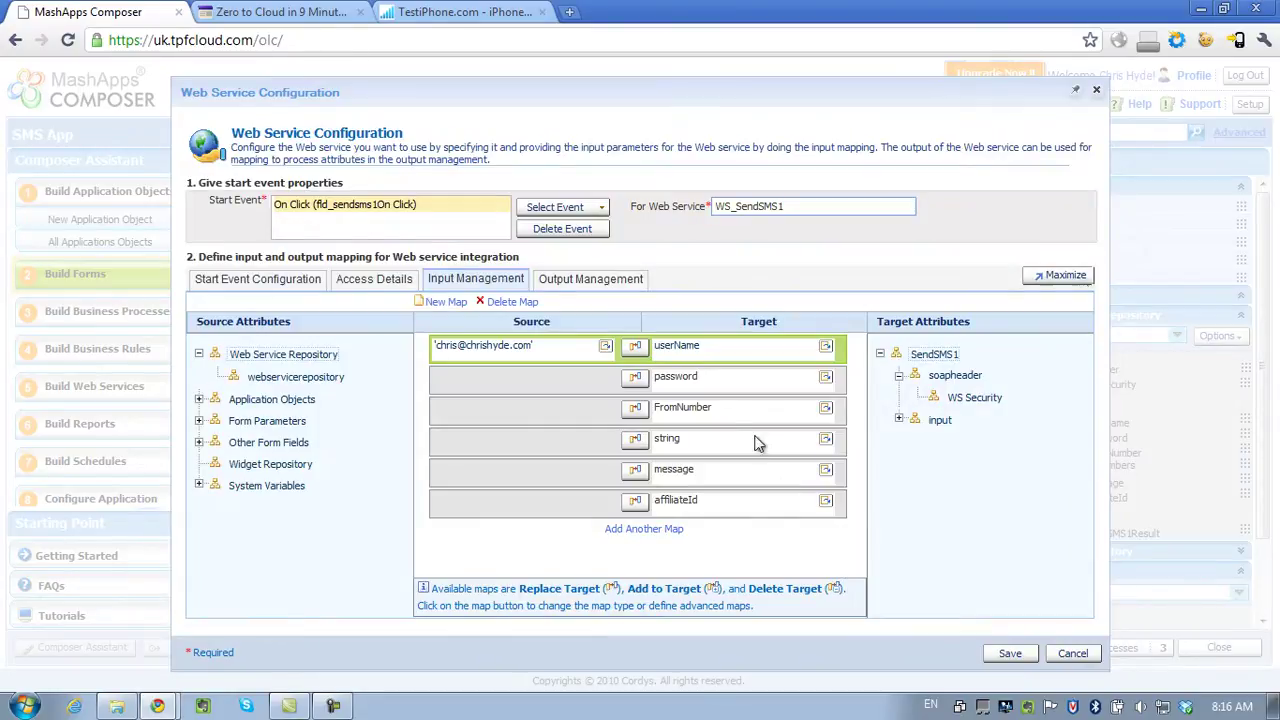
Map password to a constant stored as a hidden password.
click(635, 378)
click(298, 342)
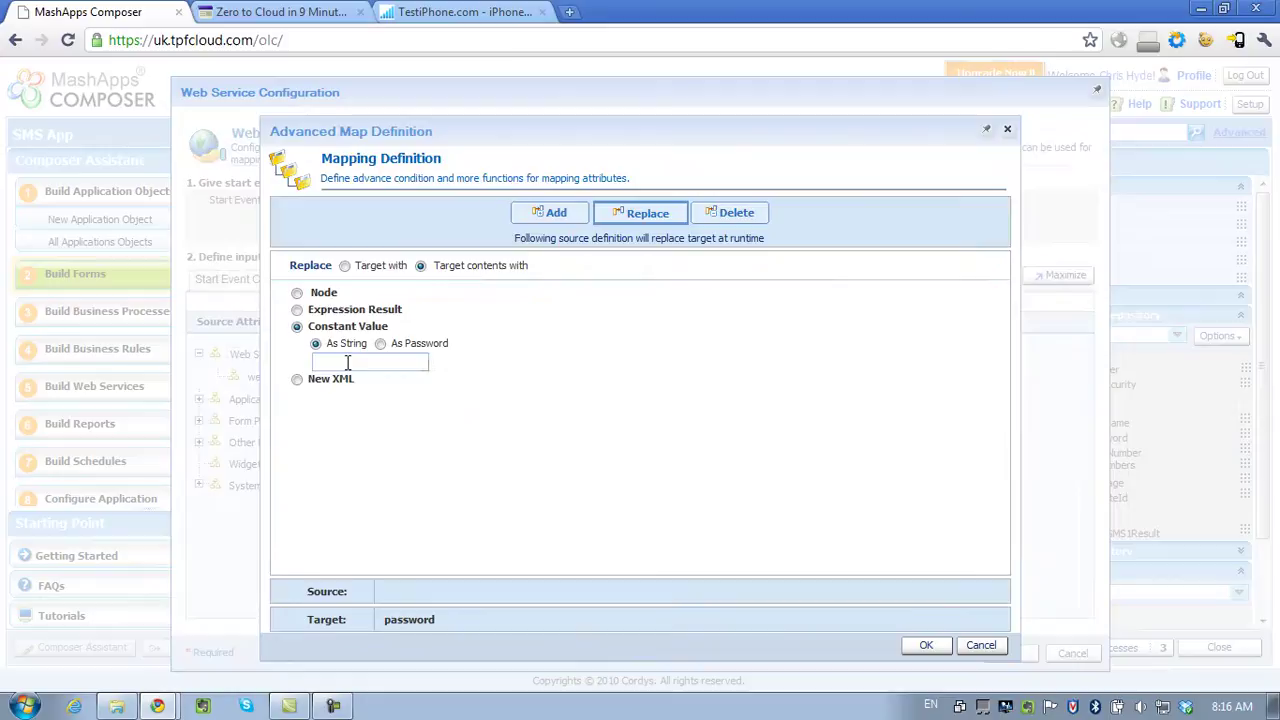
click(381, 344)
text(passwo)
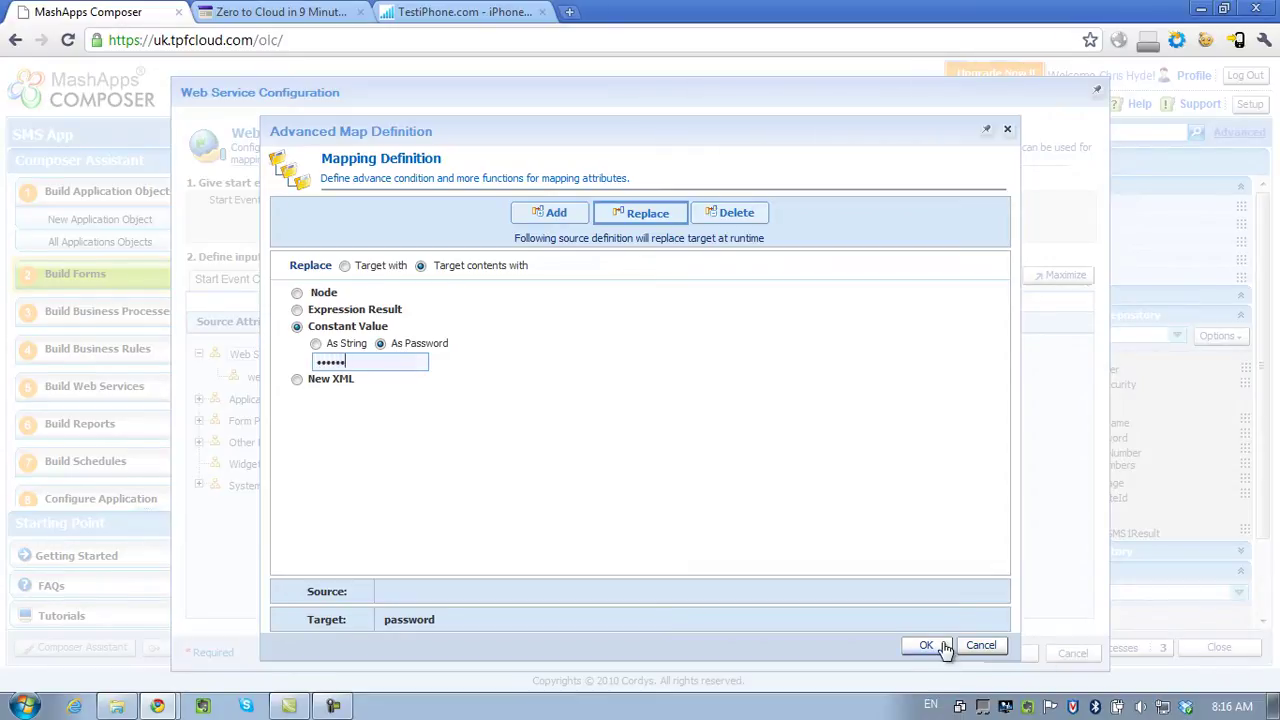
click(943, 646)
Map FromNumber to a constant value with the sender's phone number.
click(632, 408)
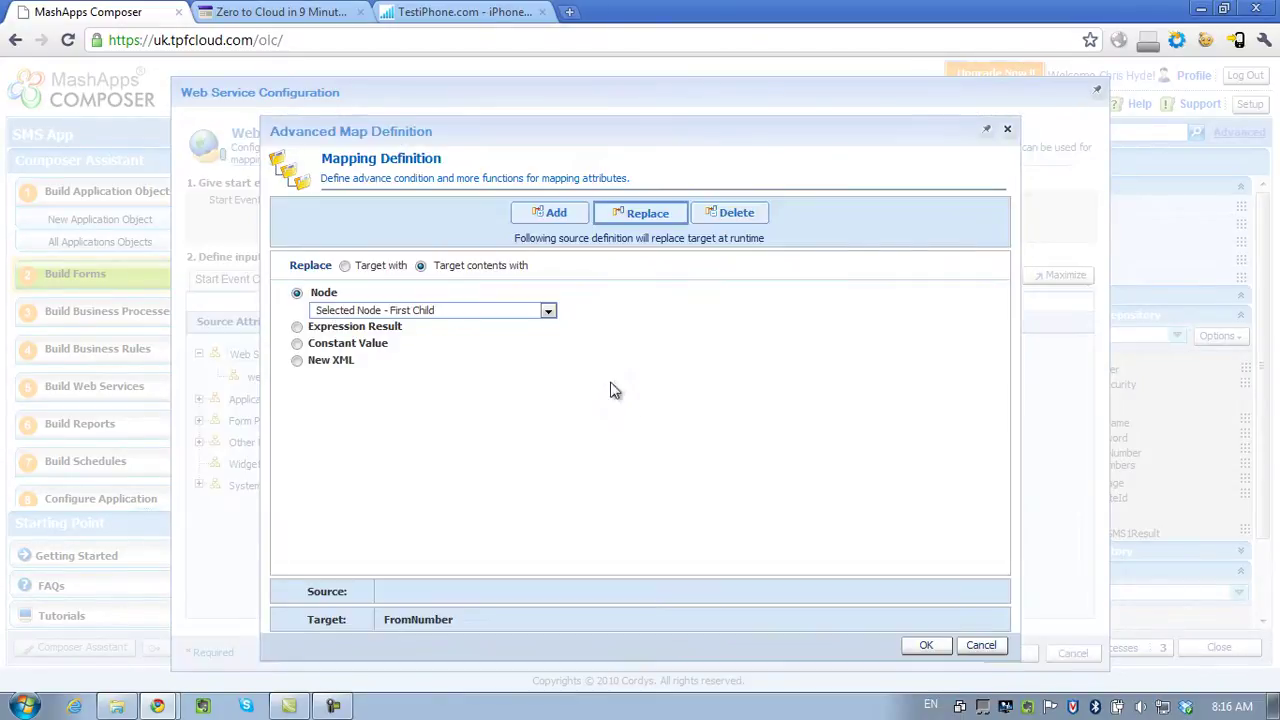
click(345, 344)
click(362, 362)
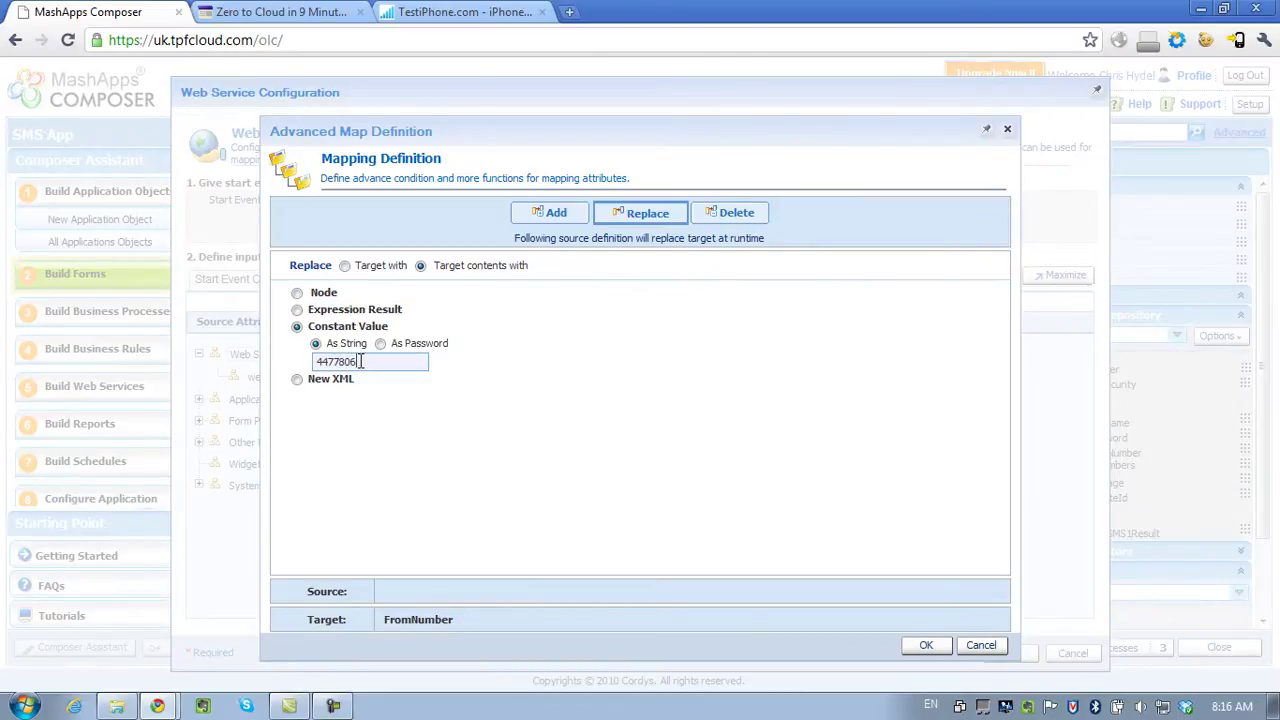
click(912, 647)
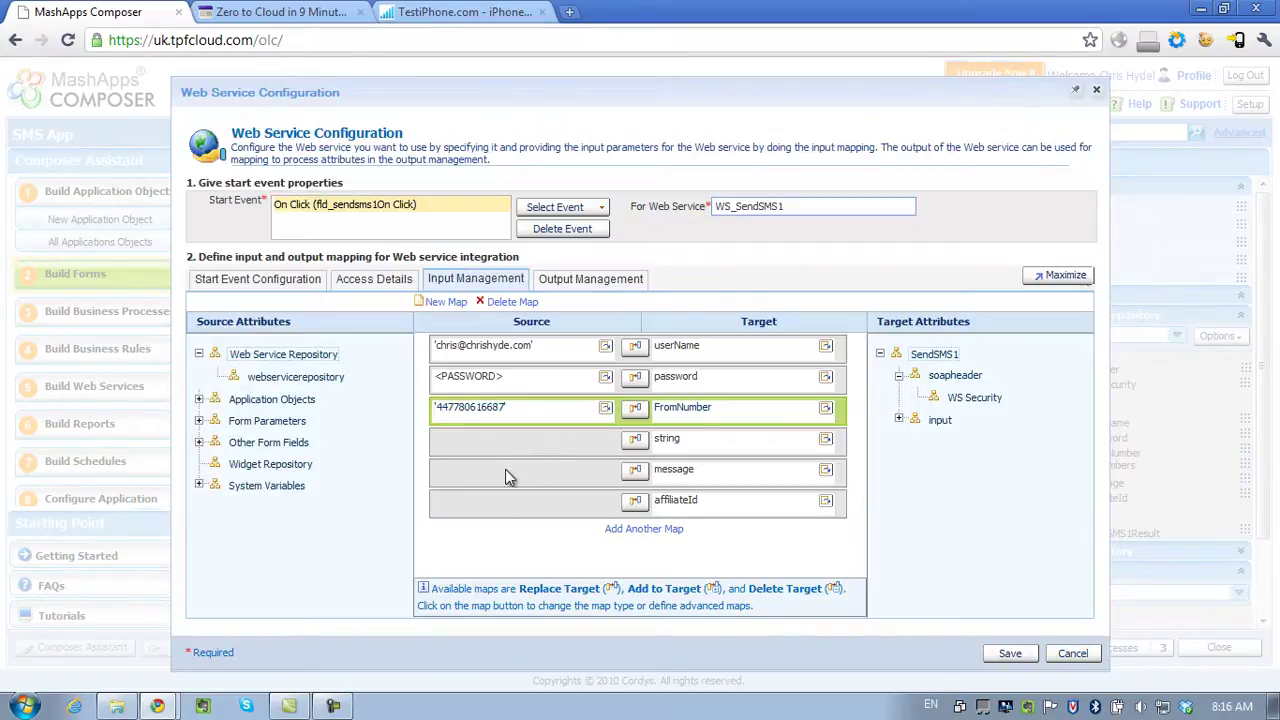
Map To Number to string and Message to message, delete affiliateId's mapping, and save.
click(530, 451)
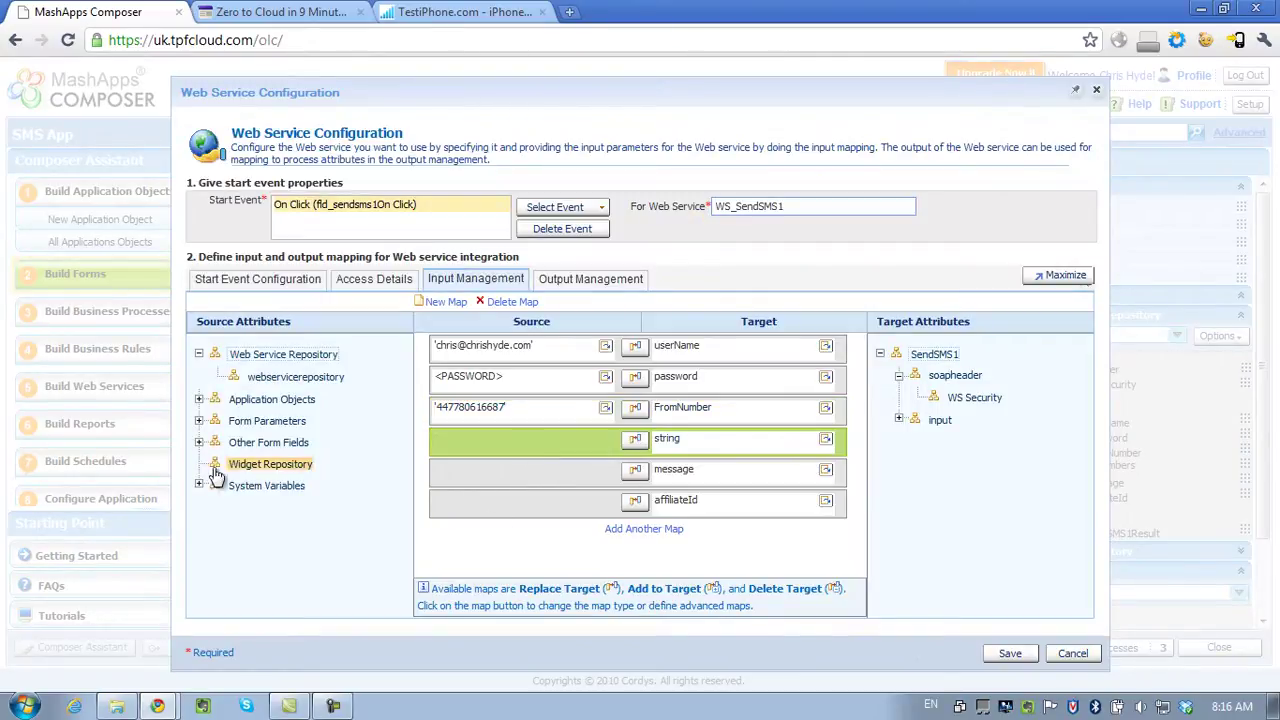
click(199, 421)
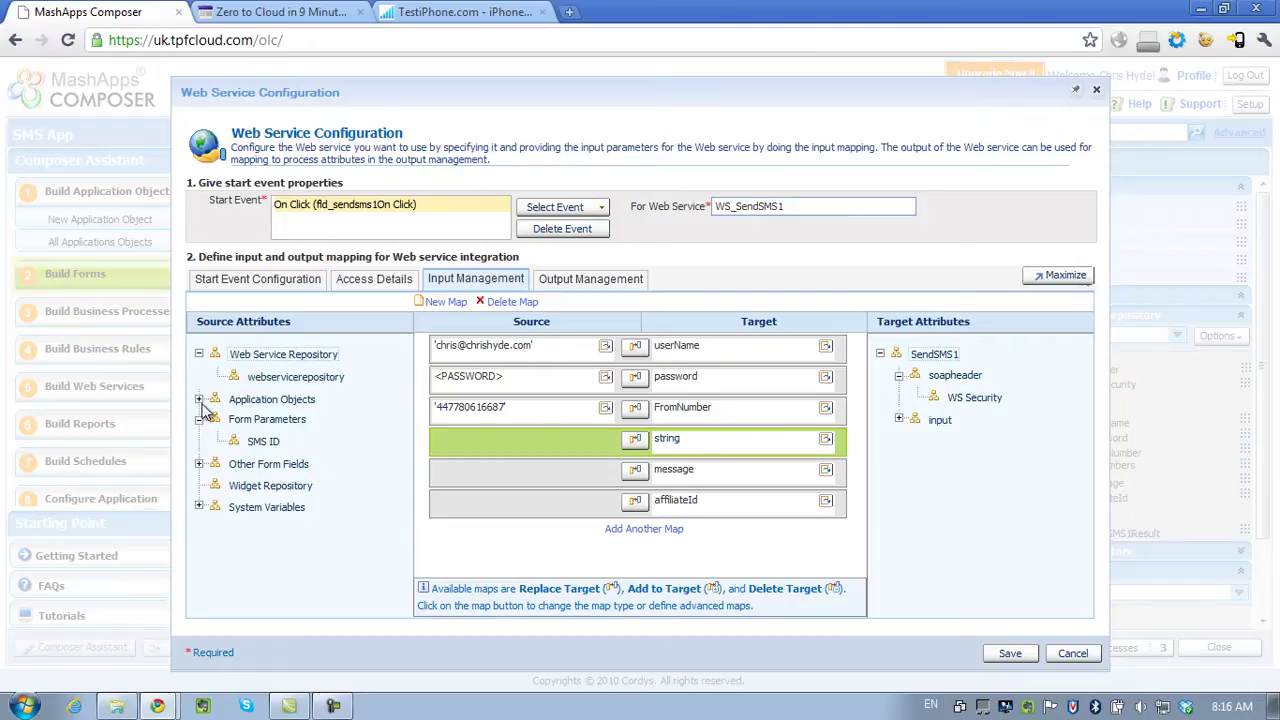
click(199, 399)
click(218, 420)
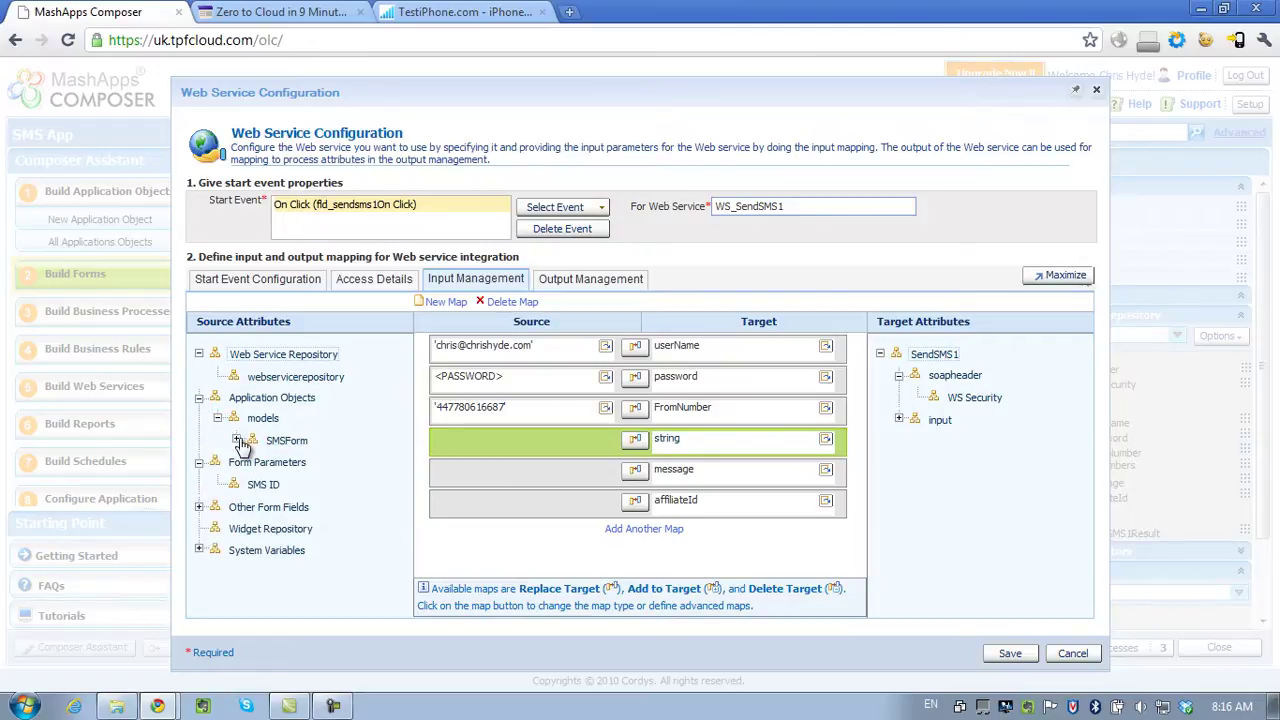
click(237, 439)
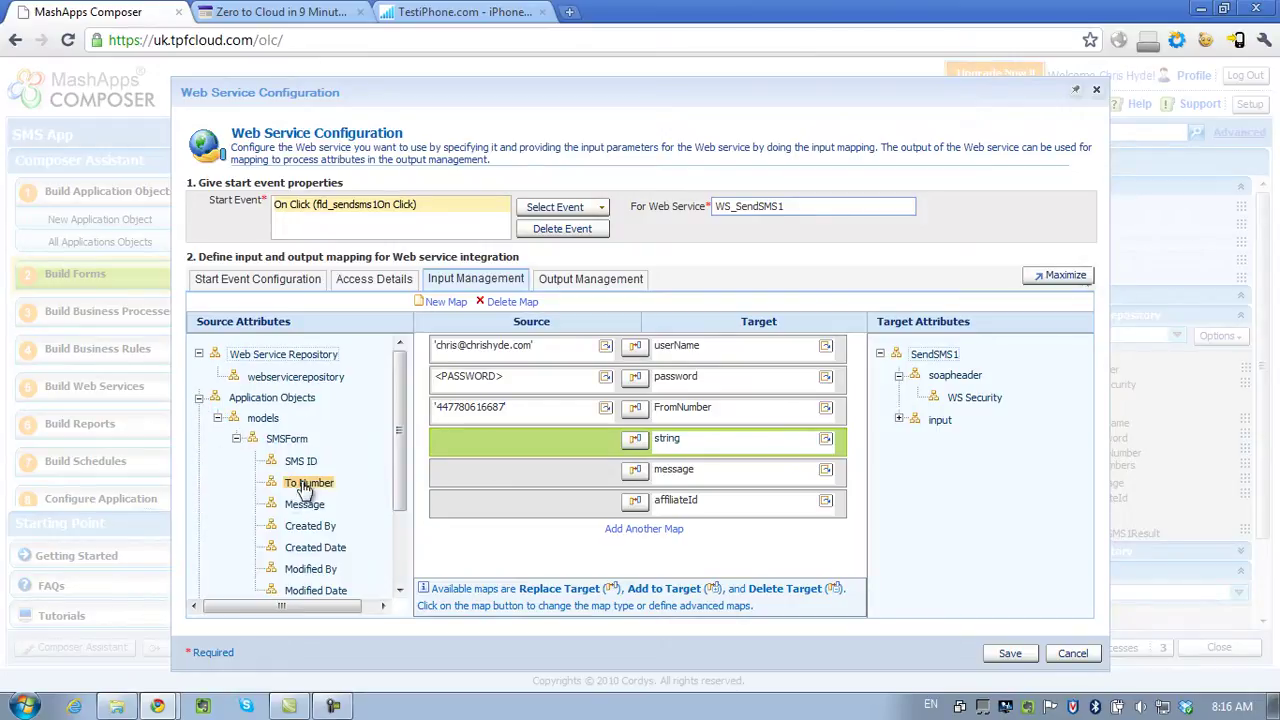
drag(290, 487, 510, 445)
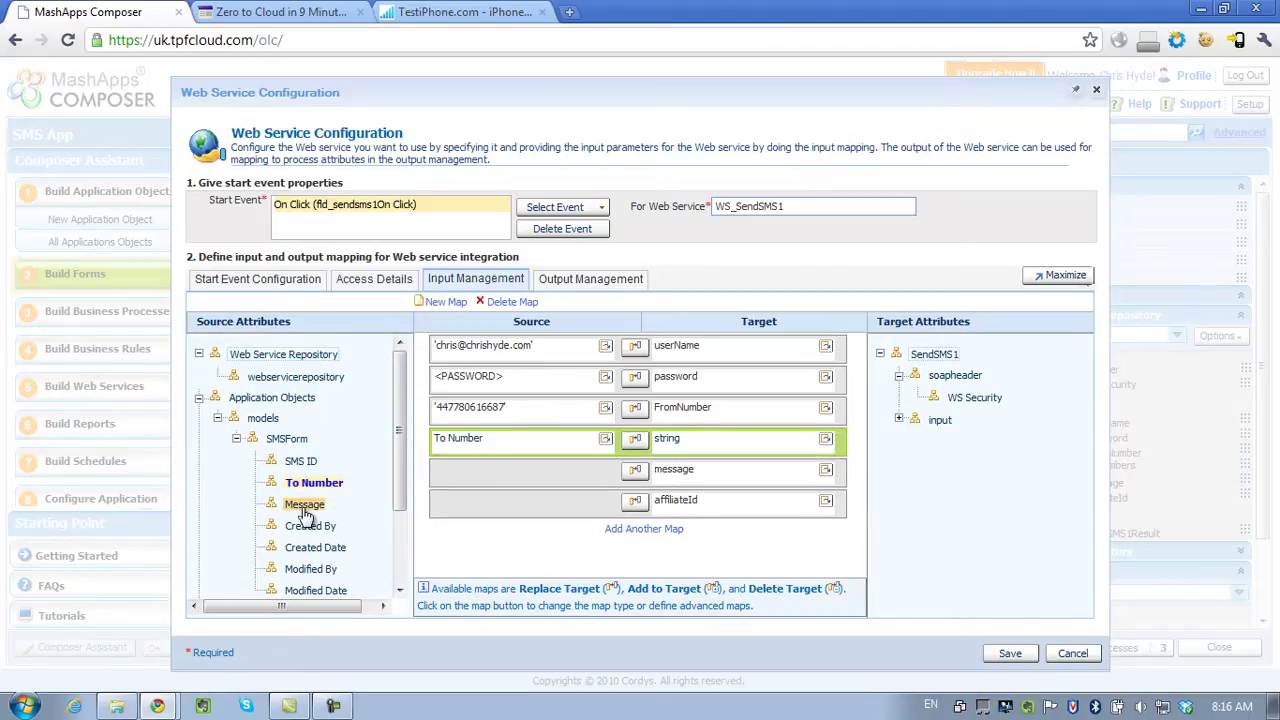
drag(305, 504, 517, 480)
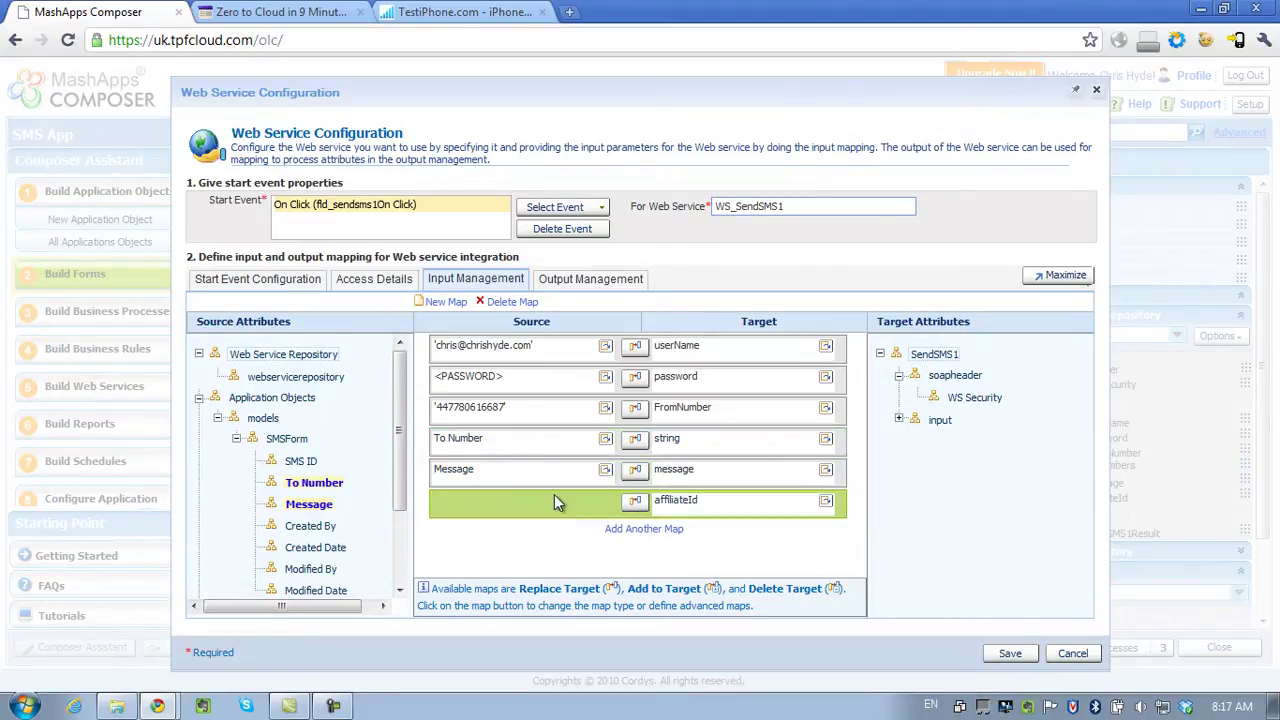
click(490, 302)
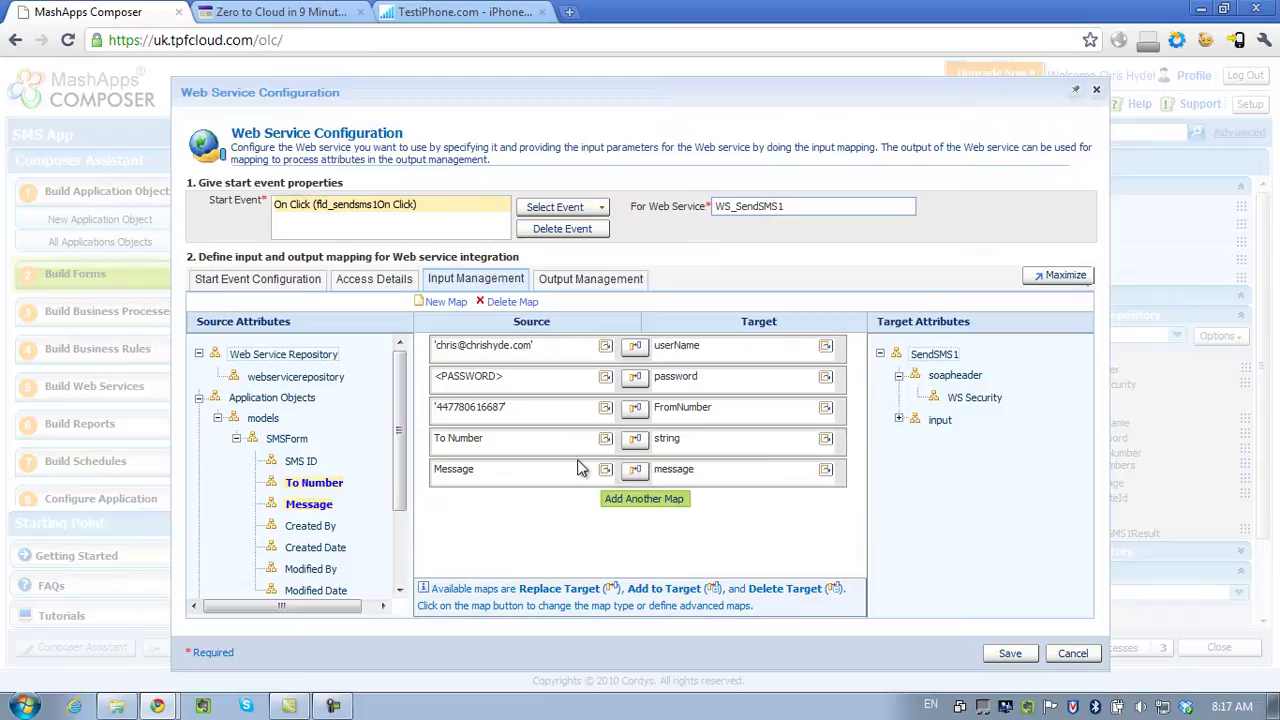
click(1009, 653)
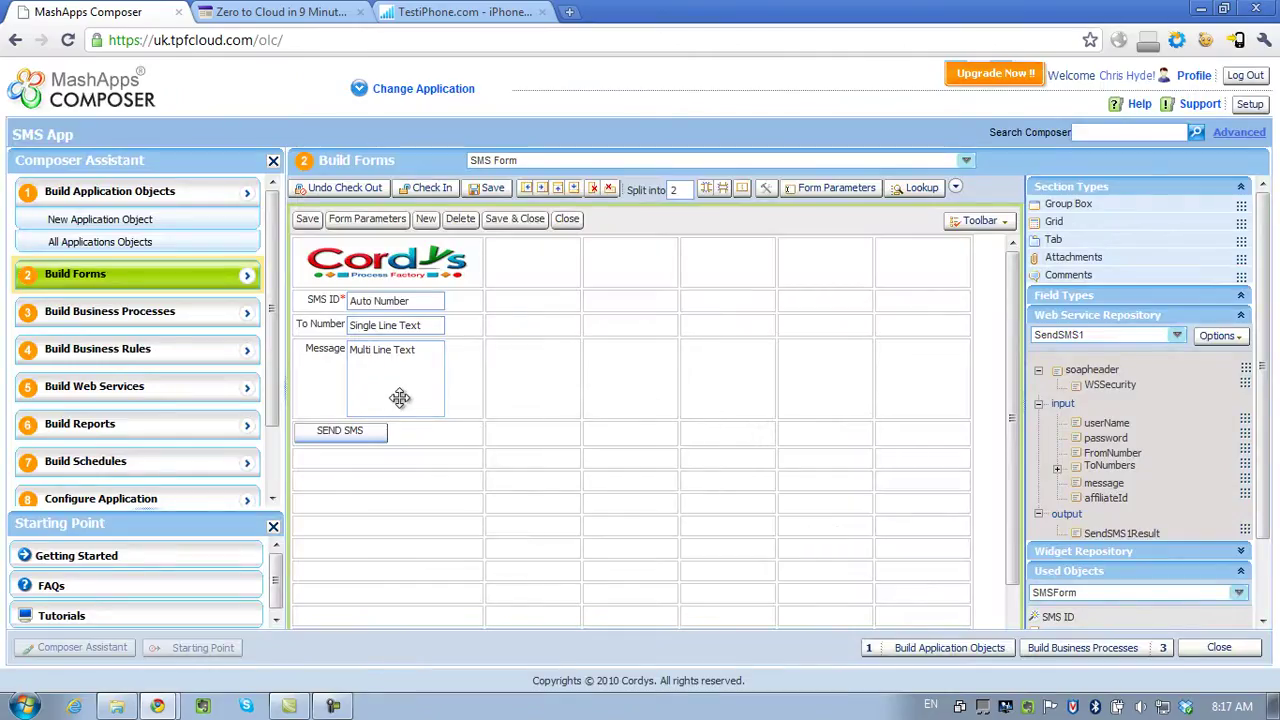
Save SMS Form and check it in, confirming the revision comment.
click(494, 189)
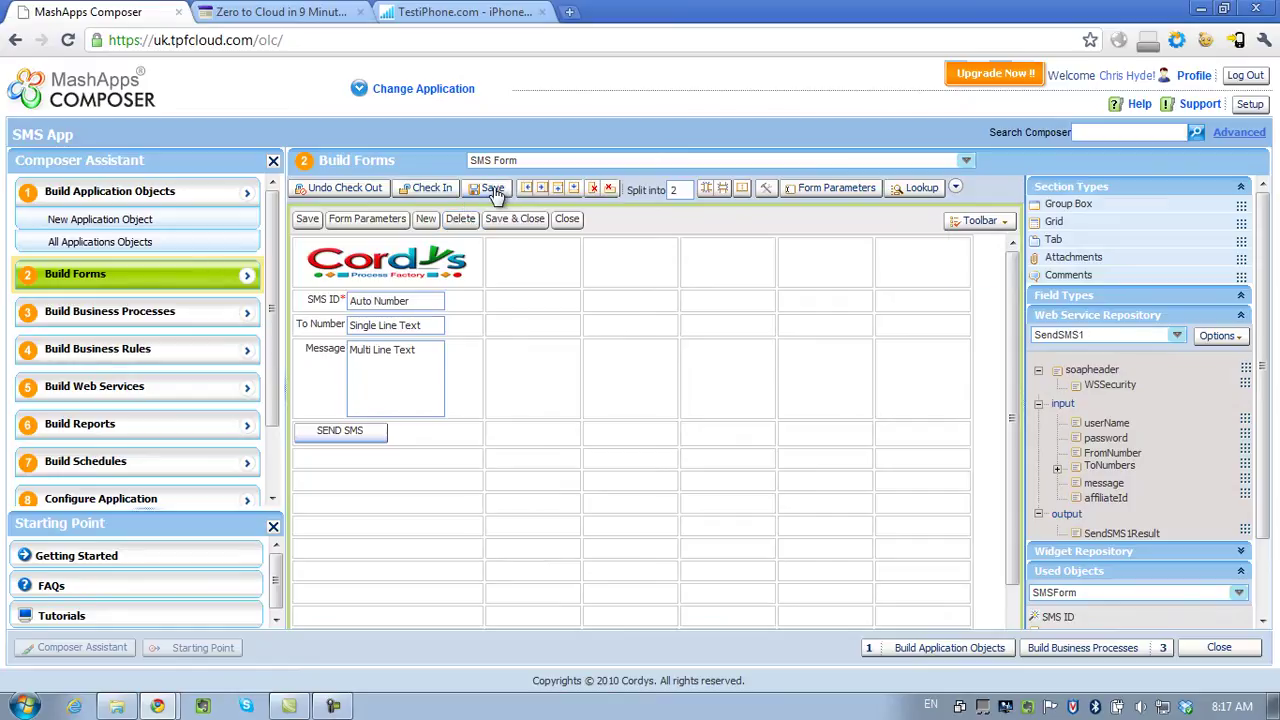
click(441, 194)
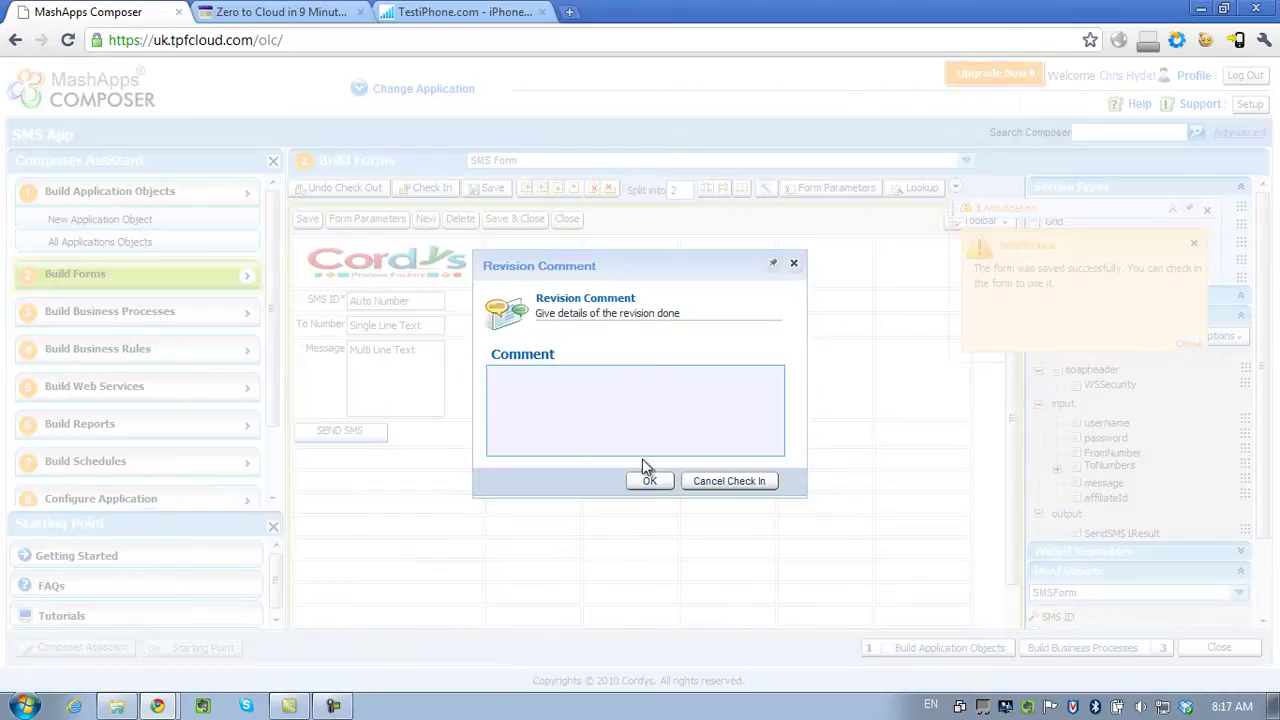
click(647, 482)
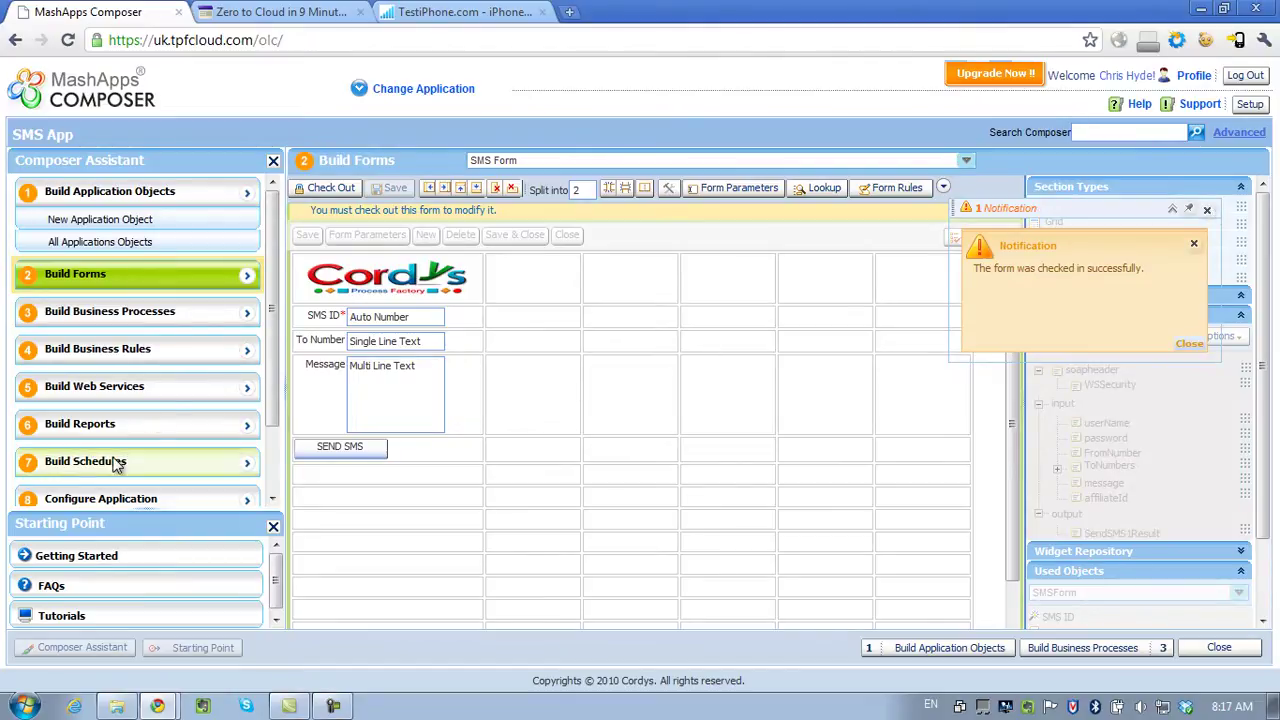
Check out the Web Application Tabs configuration for editing.
click(123, 500)
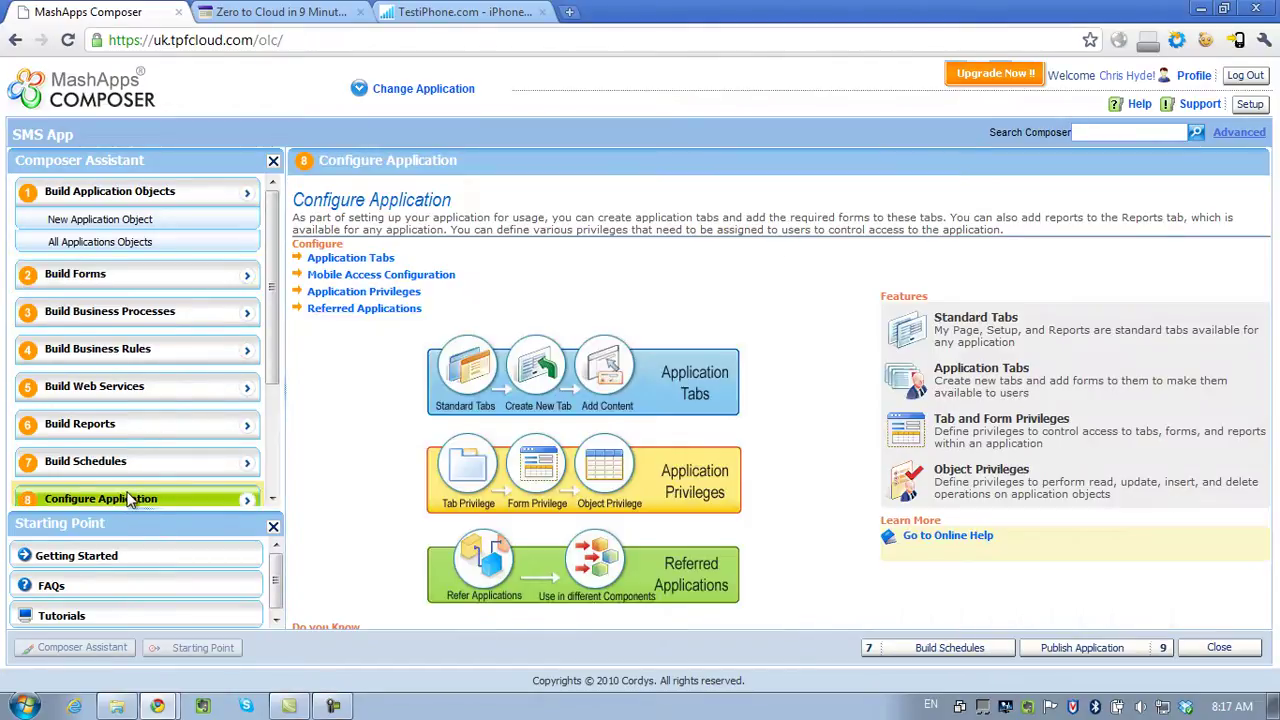
click(115, 349)
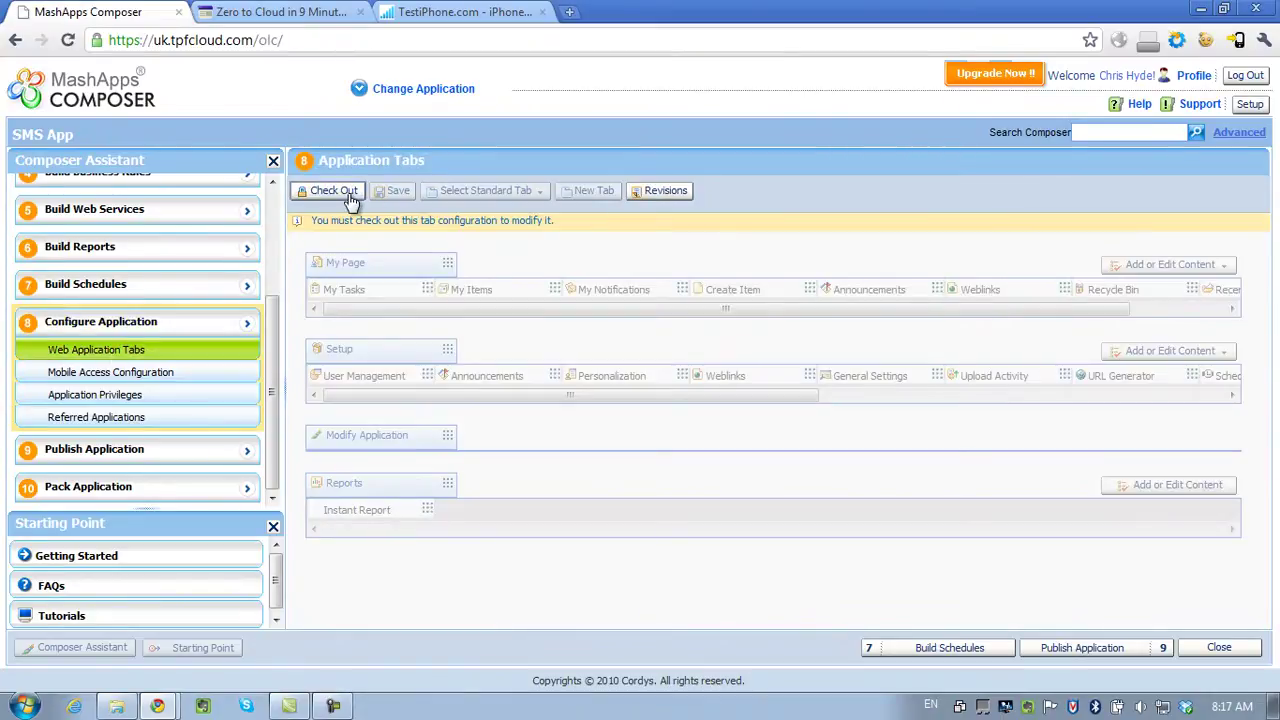
click(335, 191)
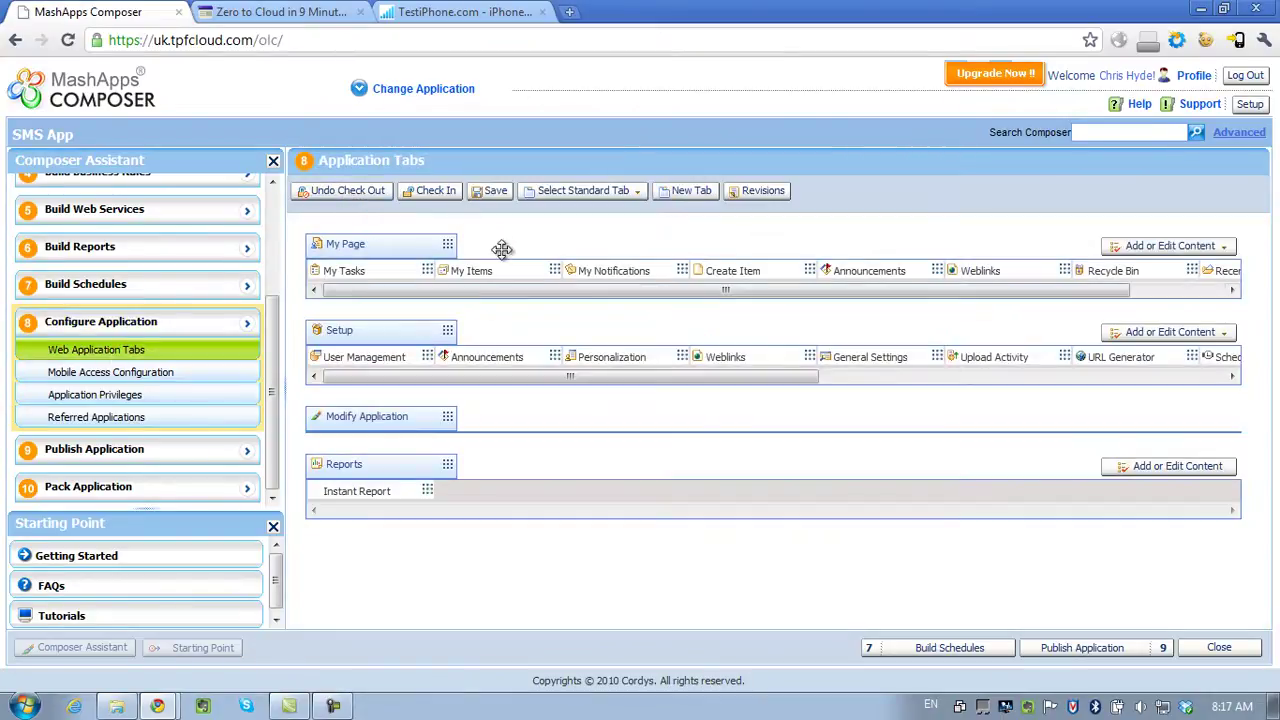
click(579, 193)
Create an 'SMS Application' tab showing SMS Form and move it above My Page.
click(688, 190)
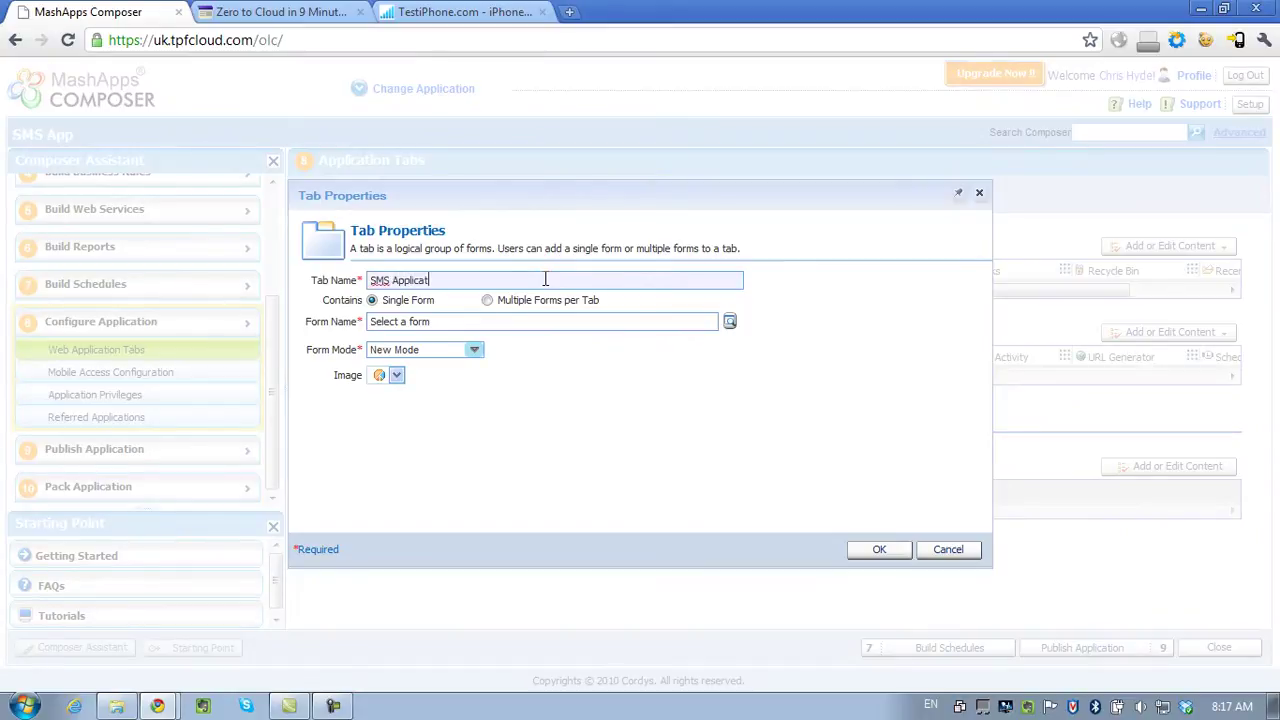
click(730, 321)
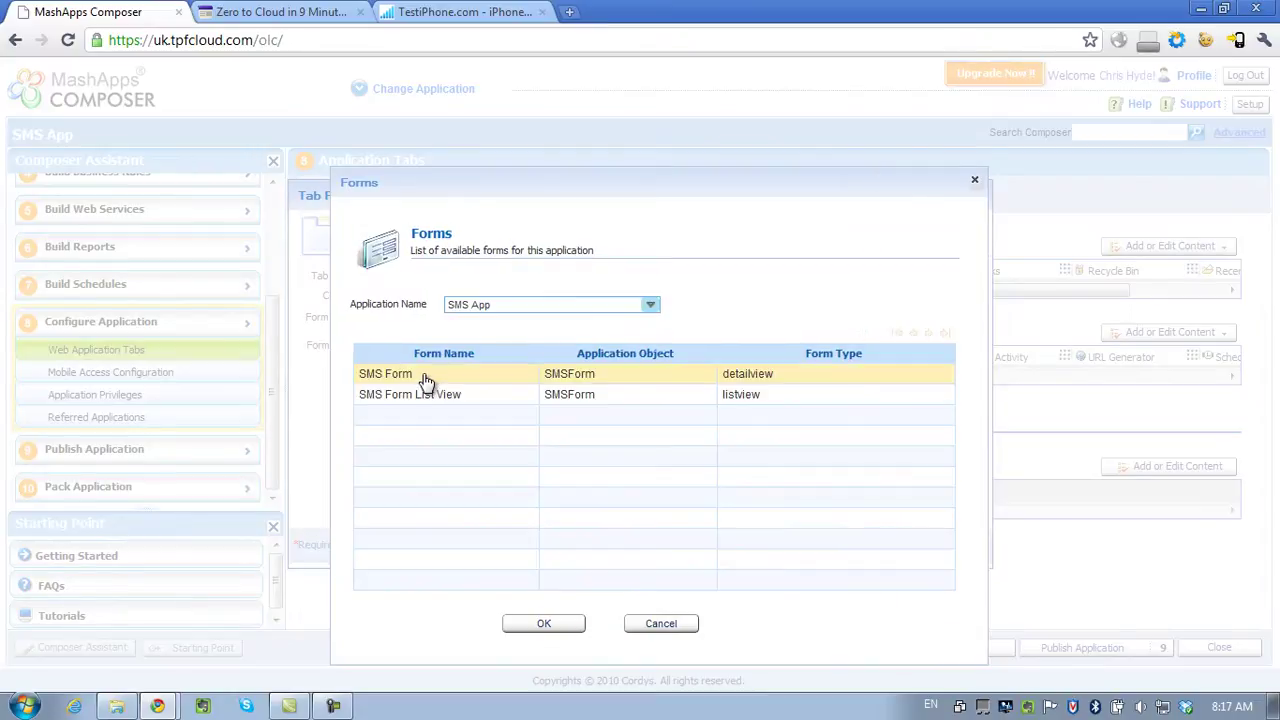
double_click(428, 374)
click(878, 552)
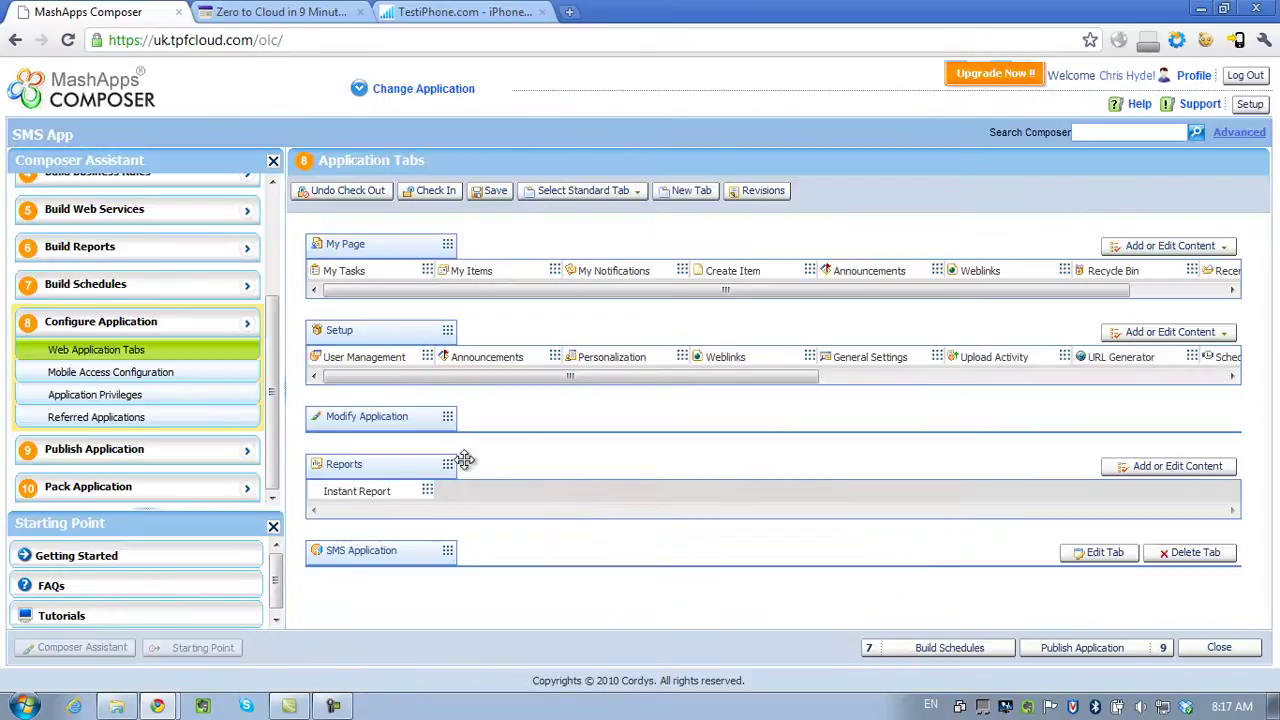
drag(415, 548, 386, 200)
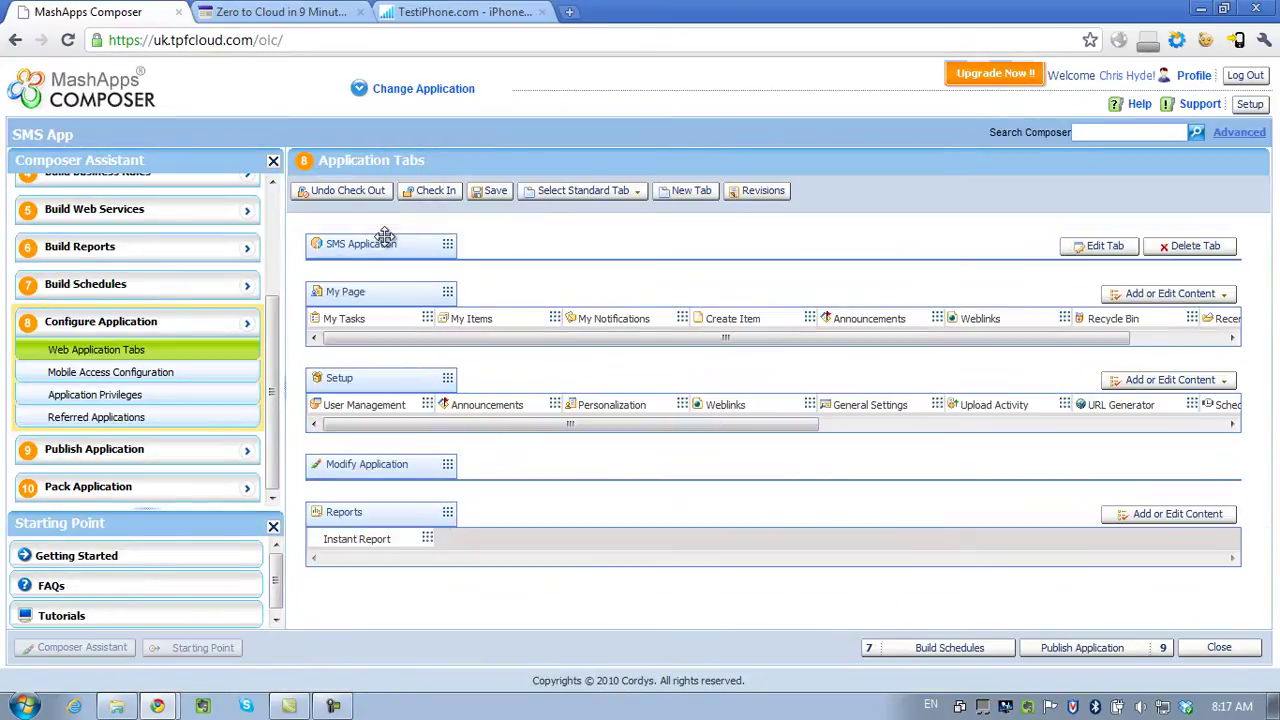
Check in the tab configuration, confirm the revision comment, and publish SMS App.
click(435, 193)
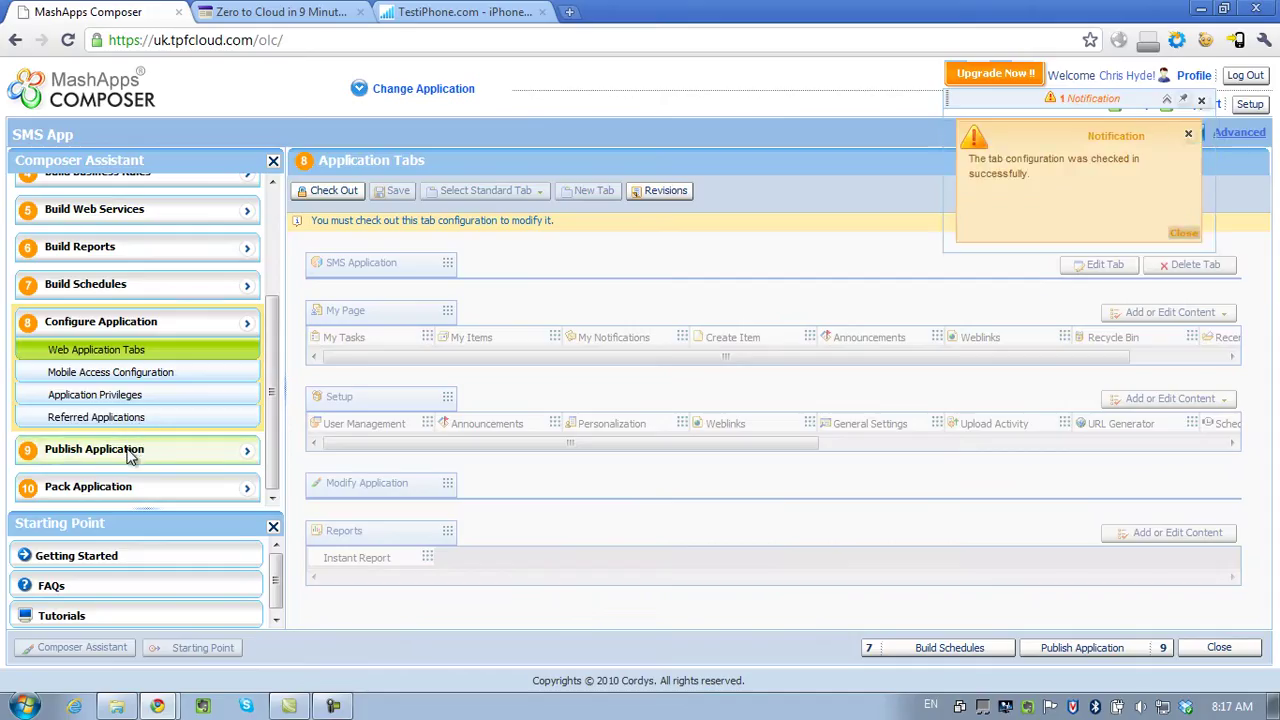
click(130, 450)
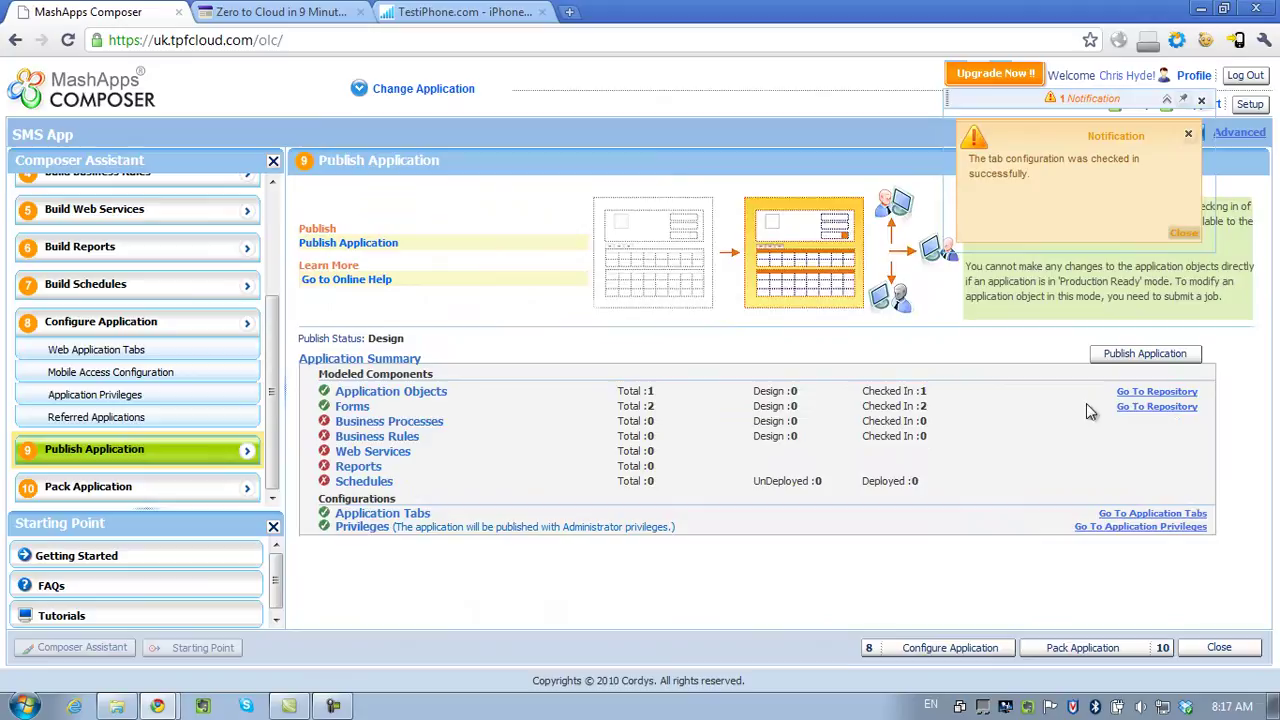
click(1135, 353)
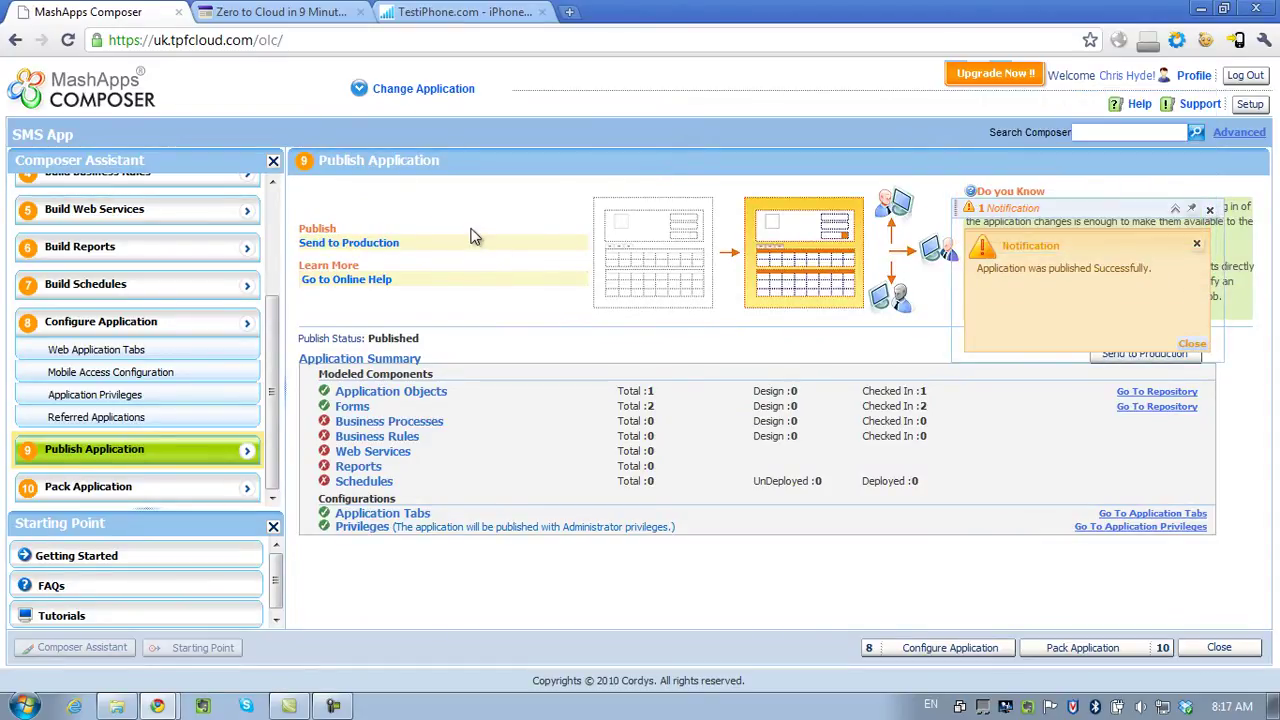
Open the running SMS App and send a test SMS with message 'test' from SMS Form.
click(428, 91)
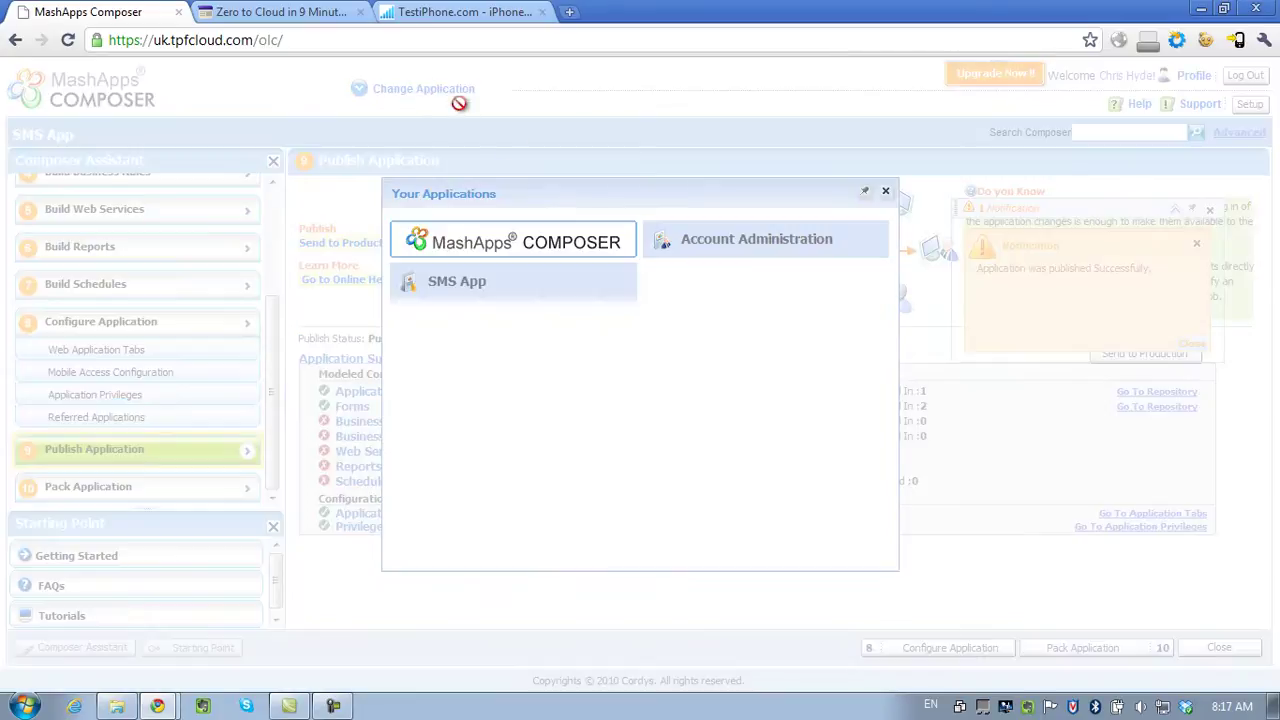
click(486, 289)
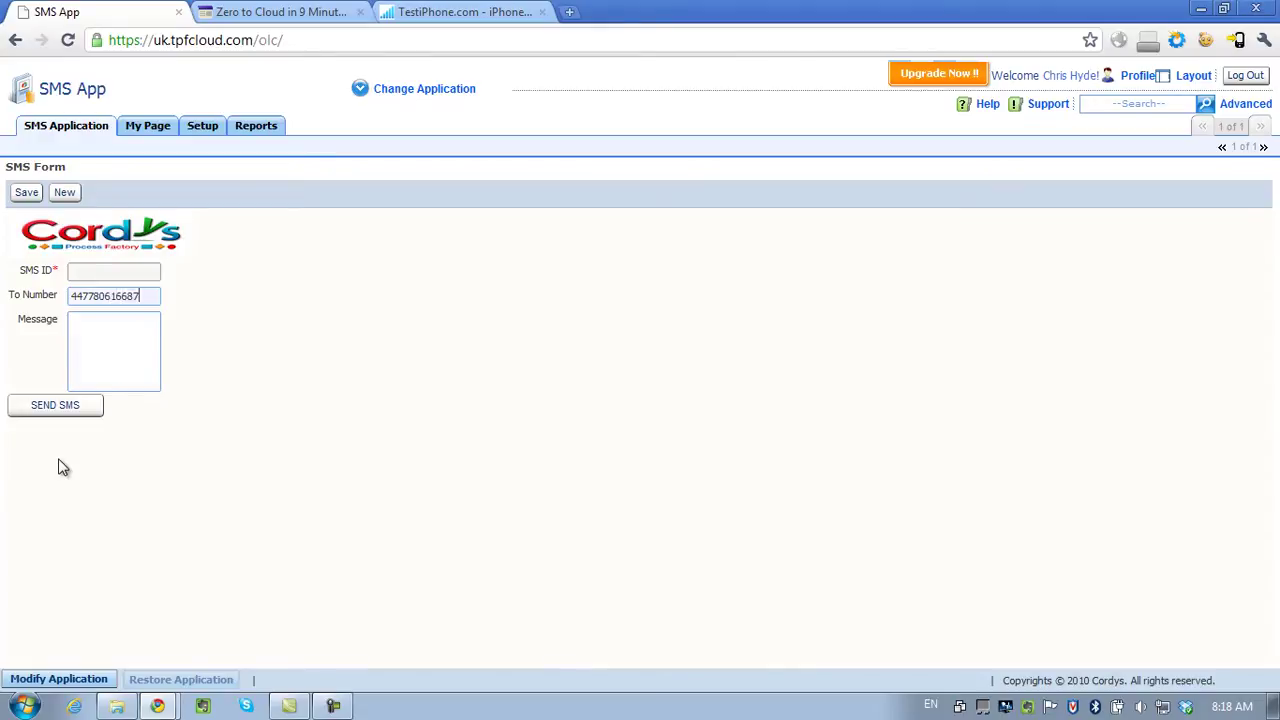
key(Tab)
text(test)
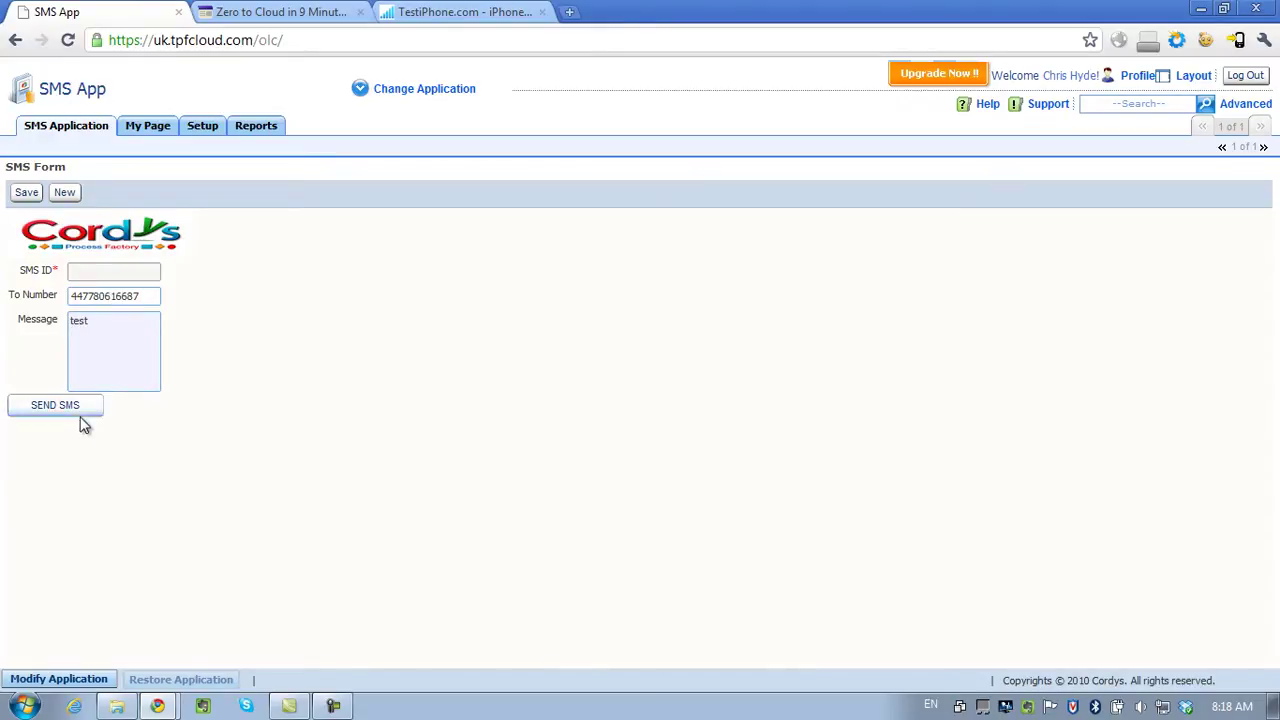
click(78, 408)
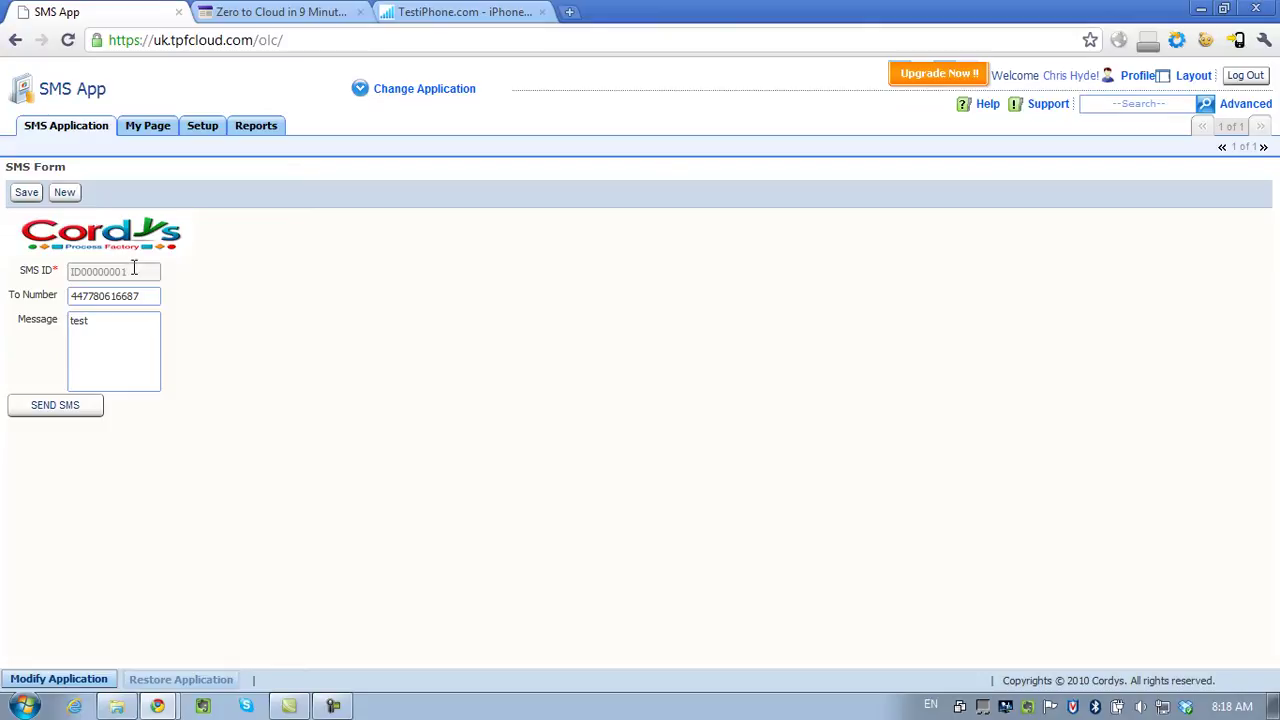
In Setup's URL Generator, create an application form gadget linked to SMS Form.
click(204, 134)
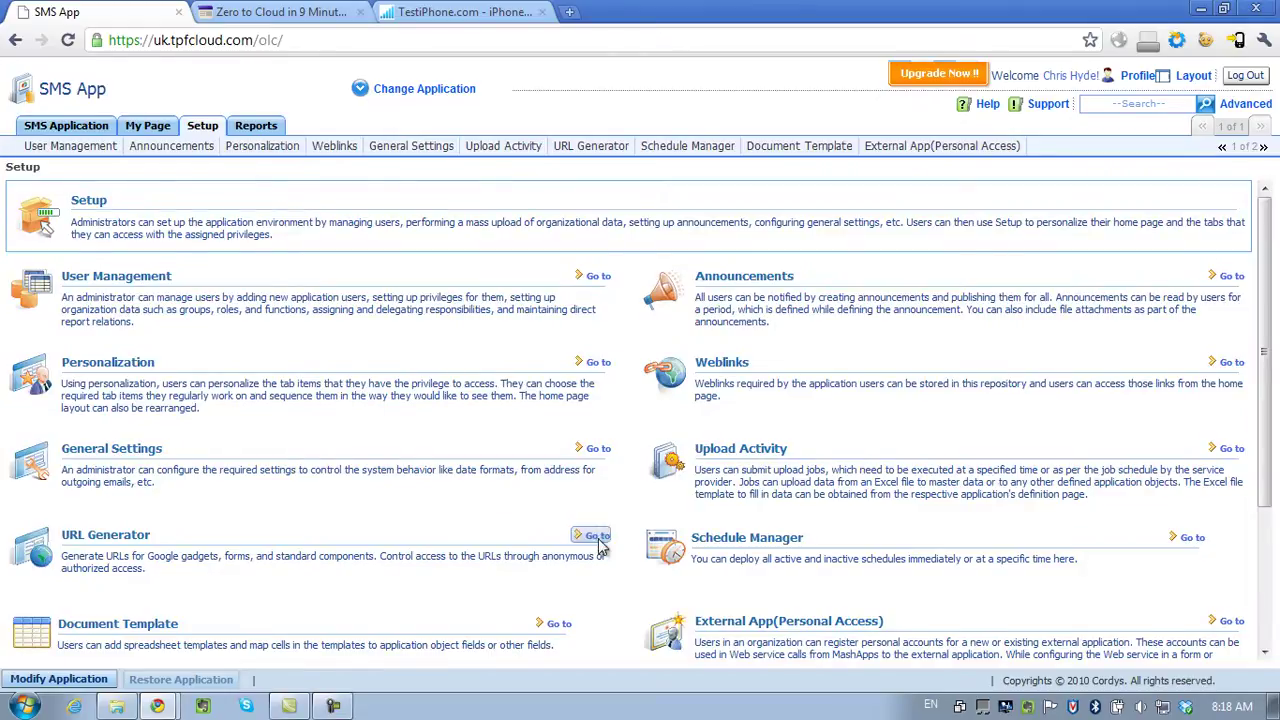
click(597, 537)
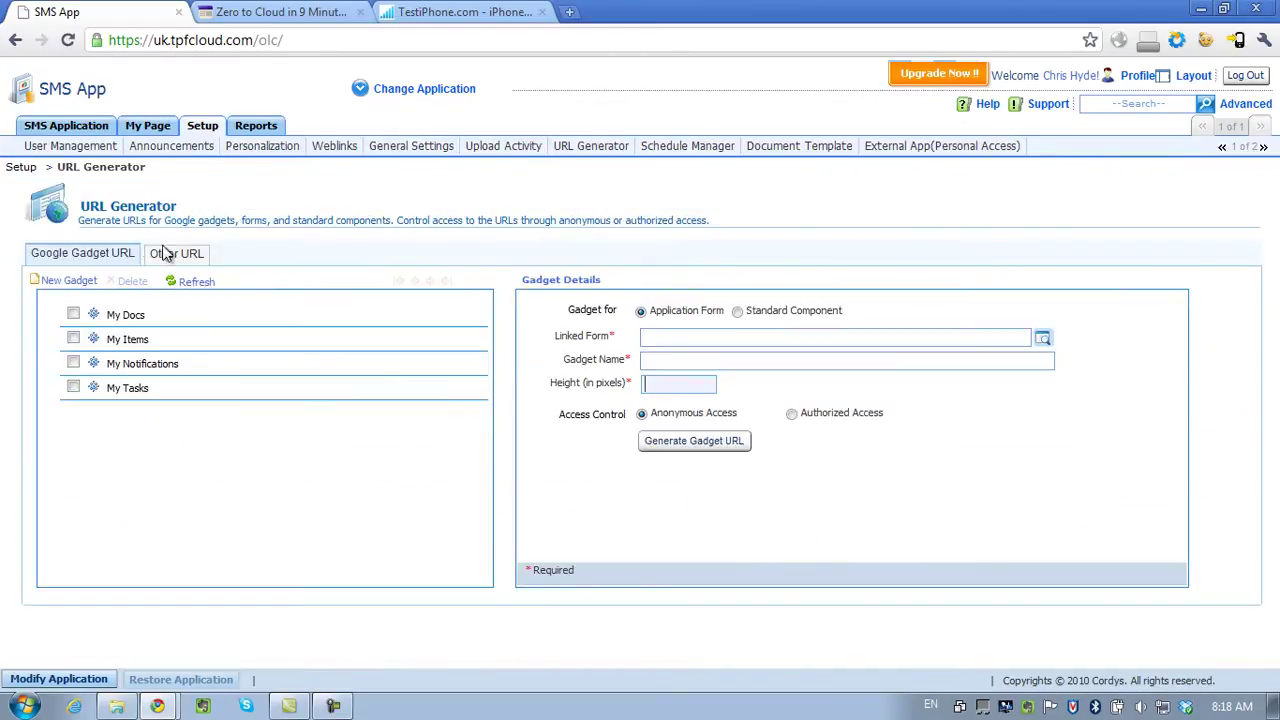
click(737, 311)
click(643, 311)
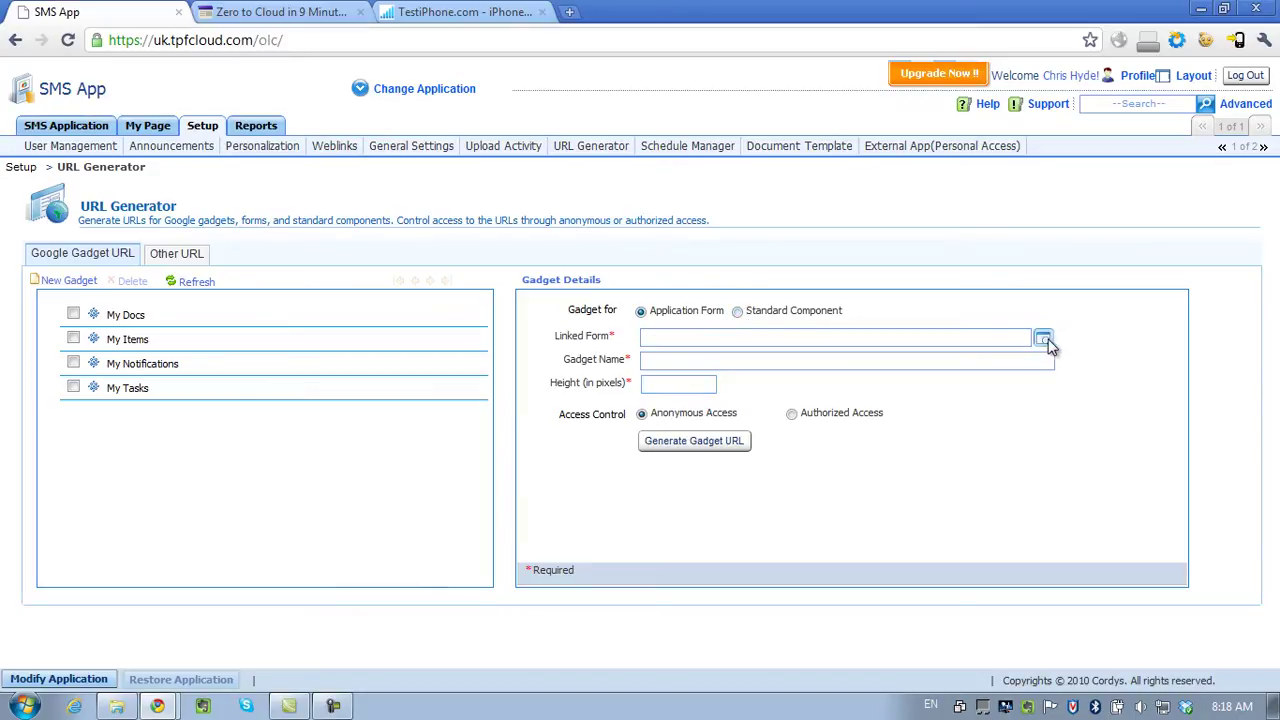
click(1046, 341)
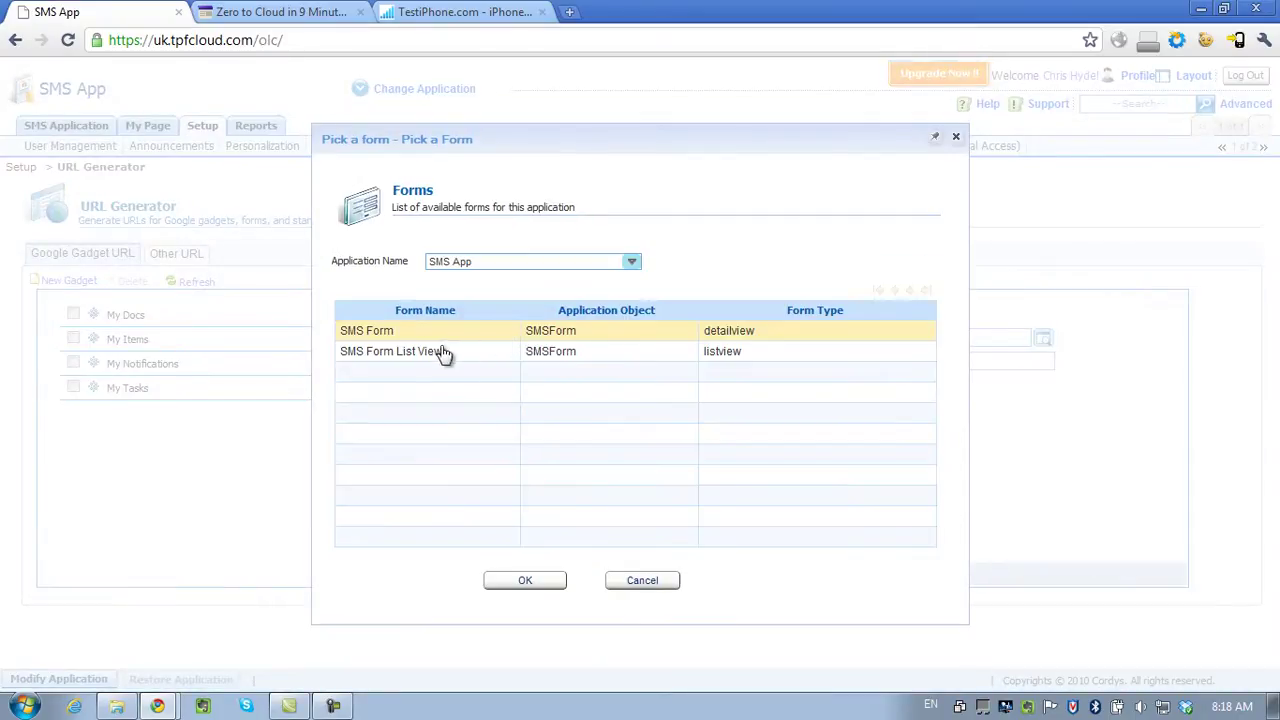
double_click(429, 331)
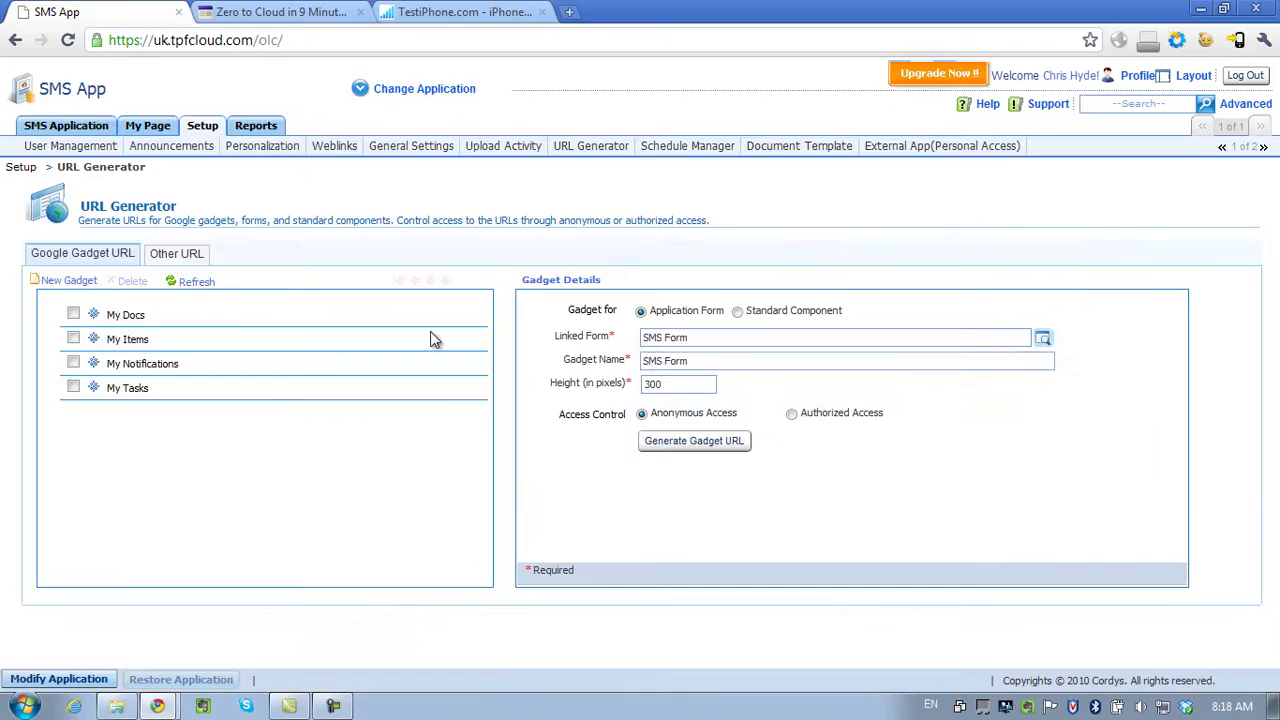
Set gadget height 600 with Authorized Access, generate the Google gadget URL, and select it.
double_click(678, 383)
text(600)
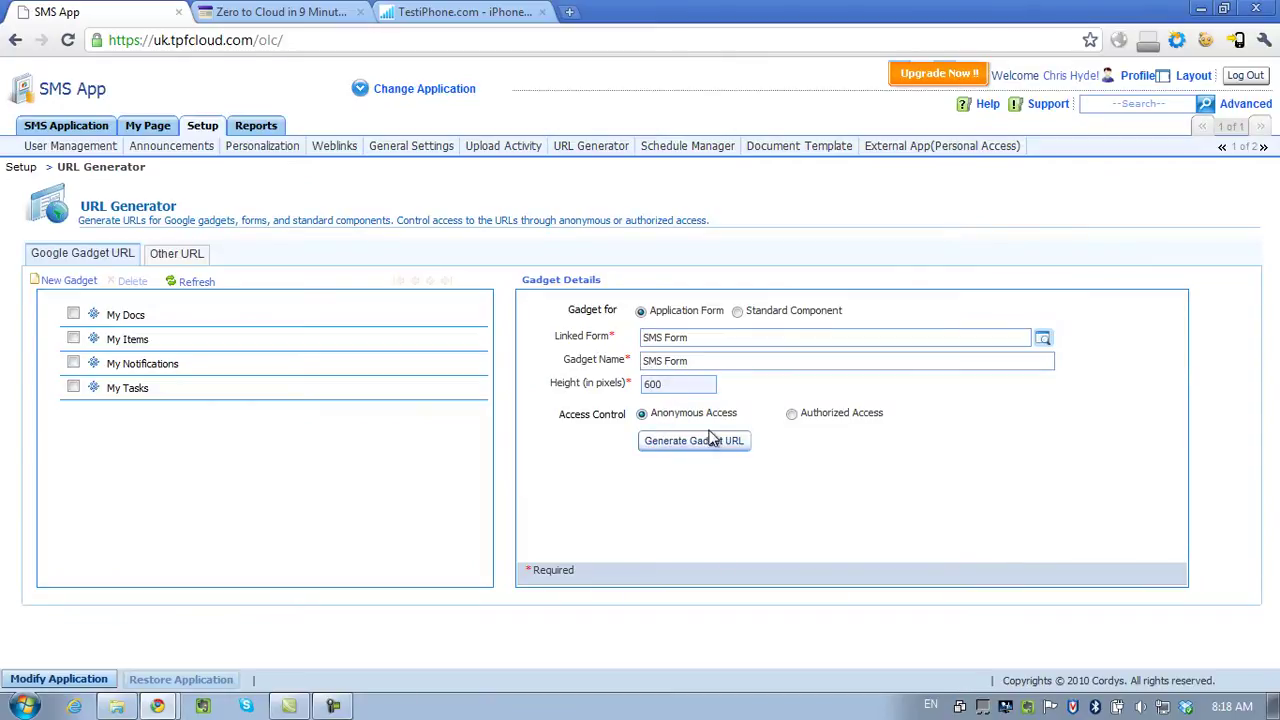
click(791, 414)
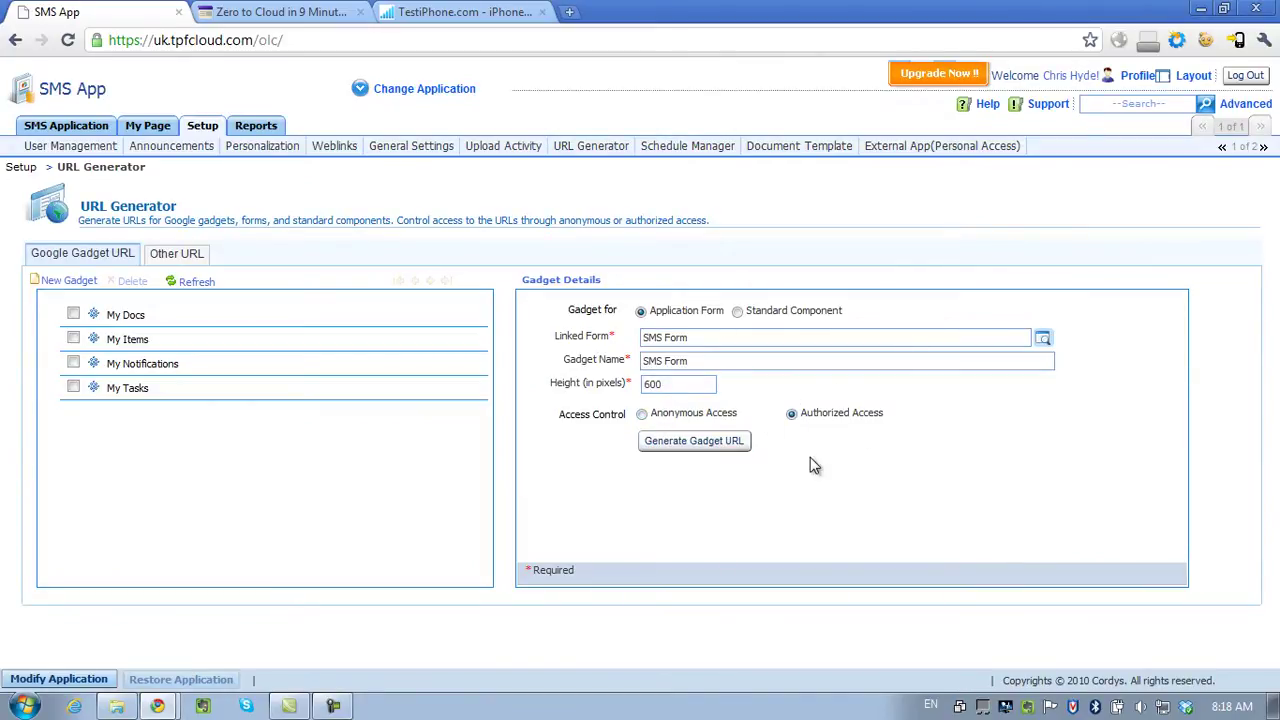
click(693, 441)
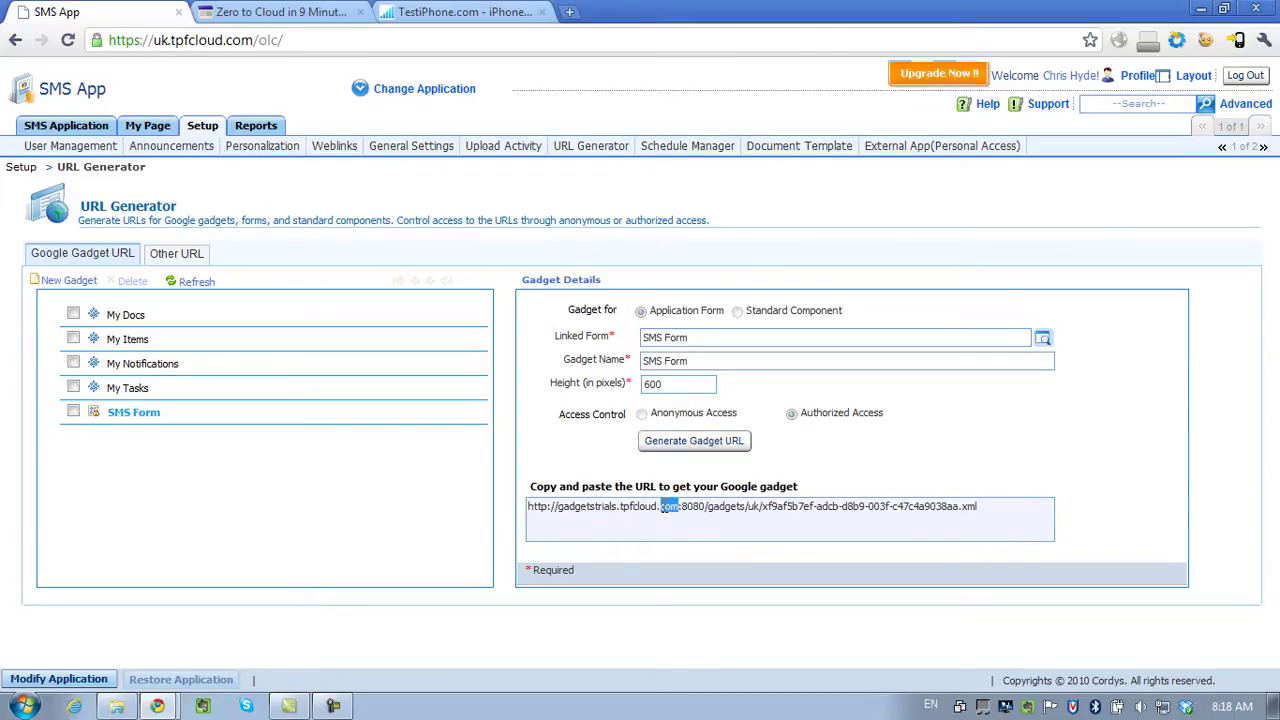
triple_click(662, 507)
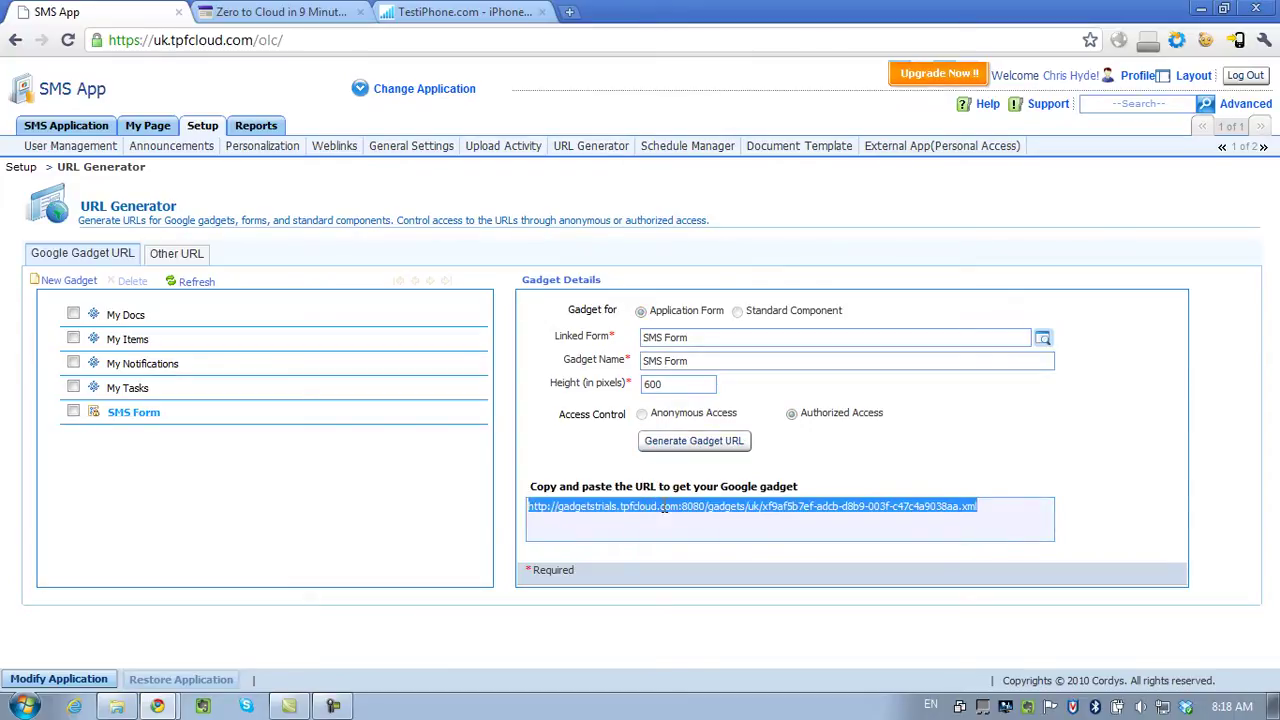
click(281, 14)
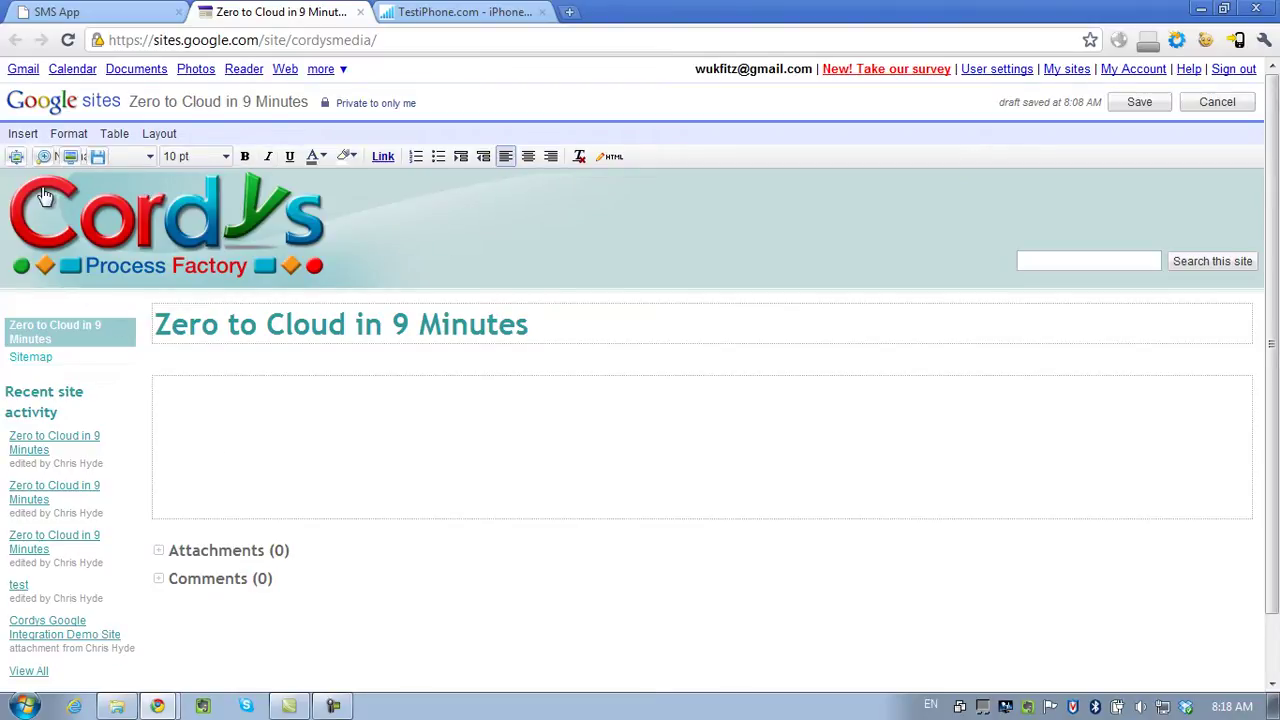
Add a gadget to the Google Sites page from the pasted SMS Form gadget URL.
click(23, 133)
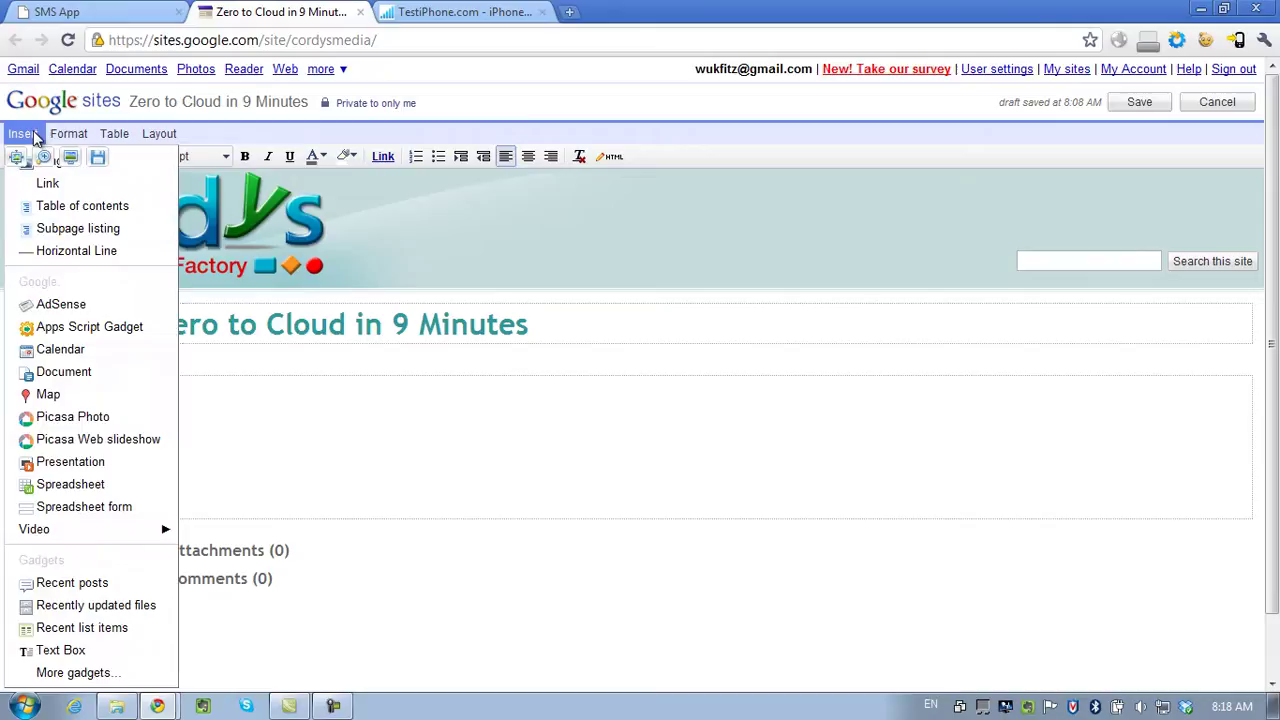
click(80, 673)
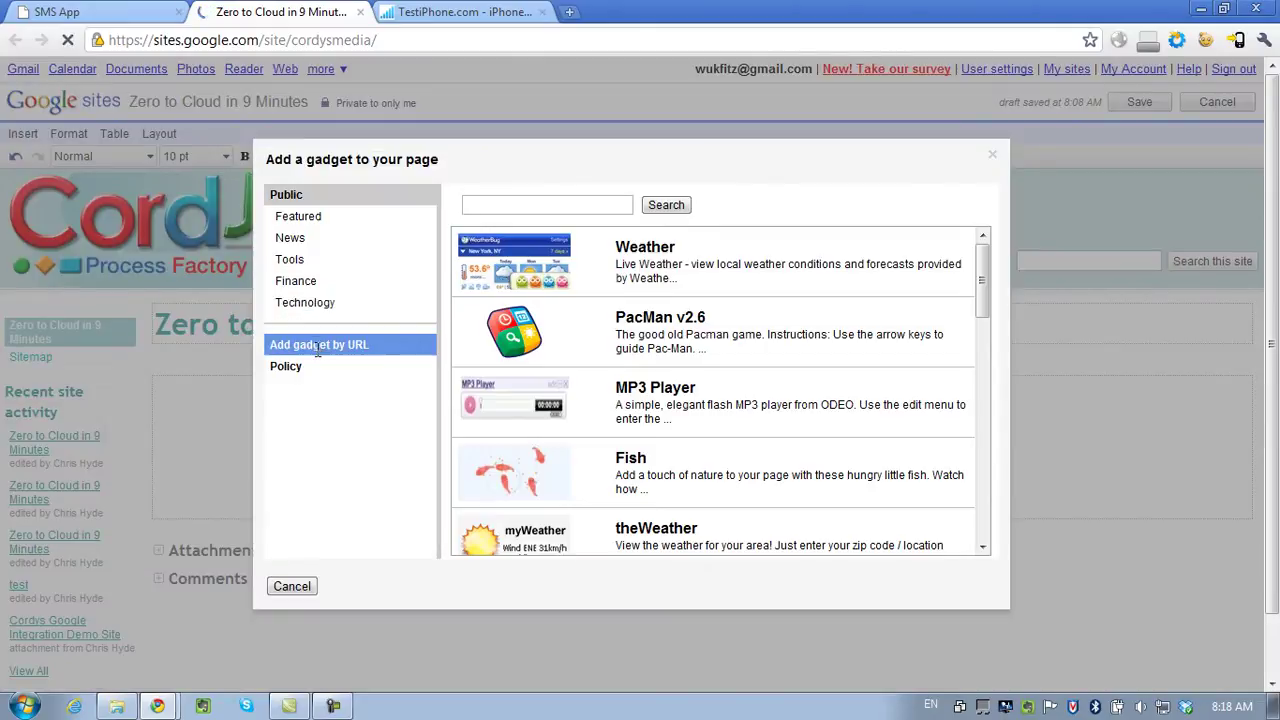
click(319, 344)
triple_click(574, 251)
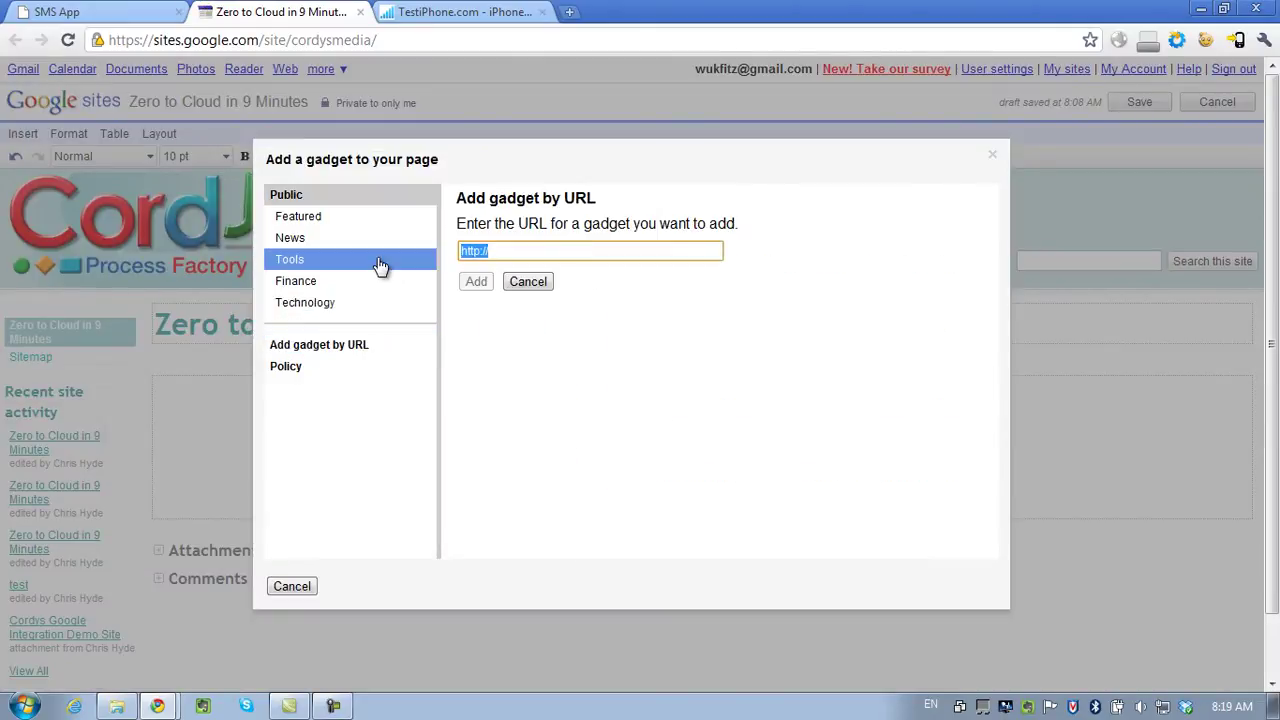
key(ctrl+v)
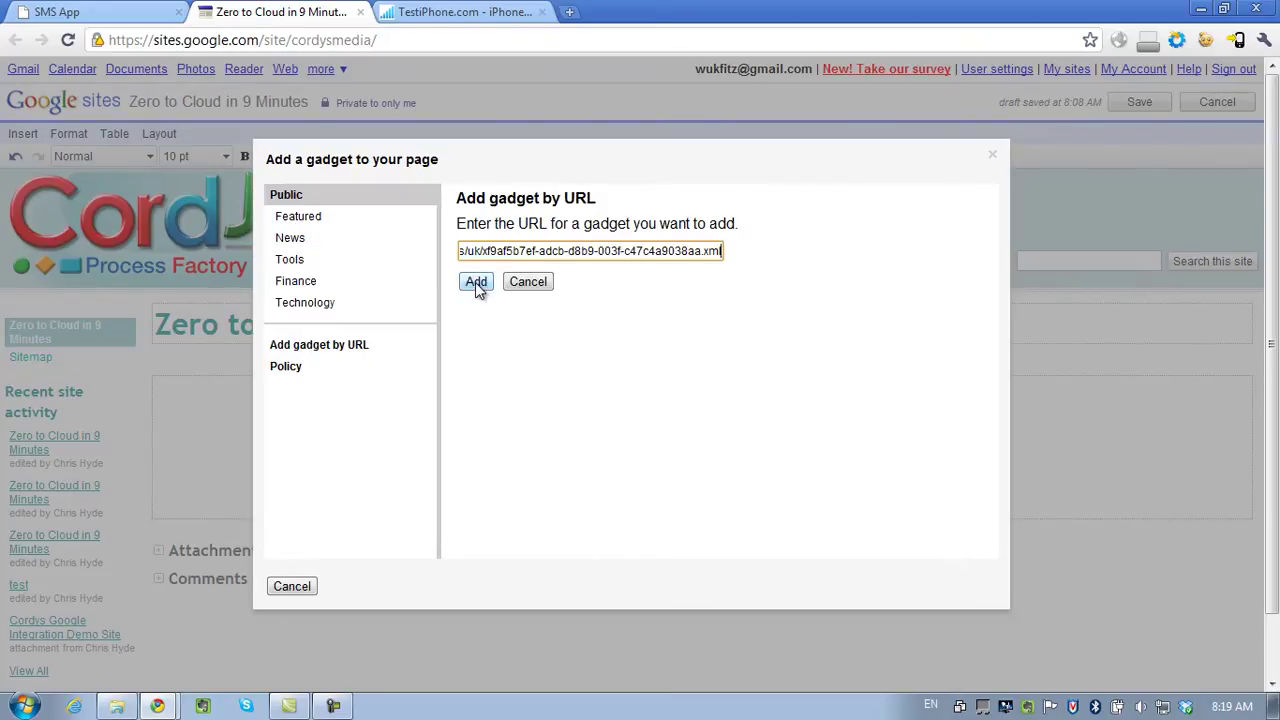
click(476, 282)
Remove the gadget's border and title, set its width to 400, and insert it.
click(288, 321)
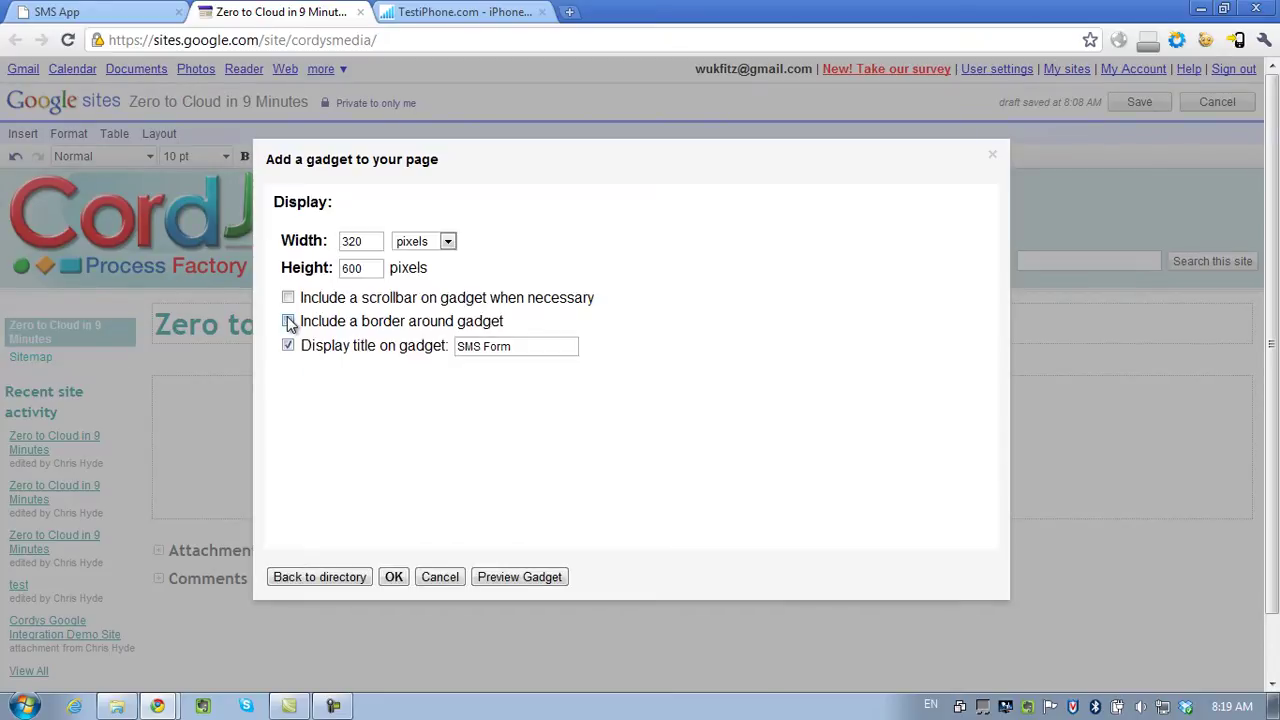
click(288, 345)
double_click(372, 240)
text(400)
click(393, 578)
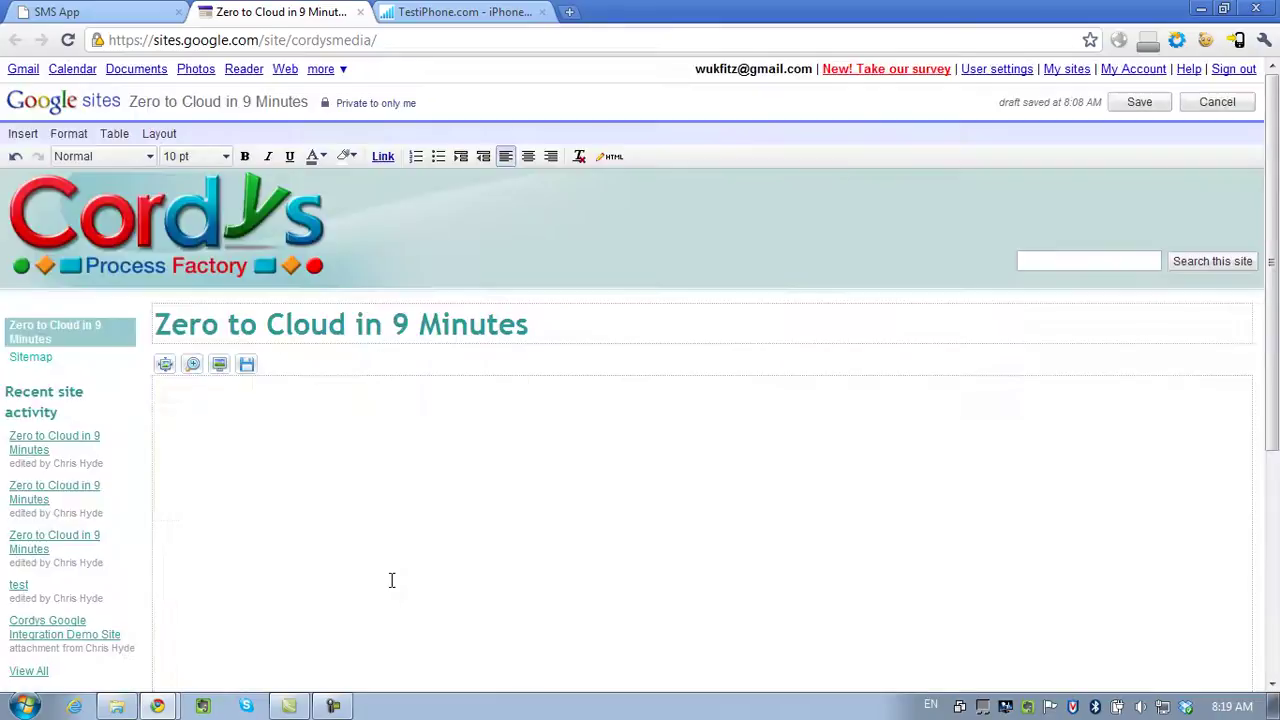
Save the page and send a Hello World SMS to the recipient number from the embedded gadget.
click(1134, 108)
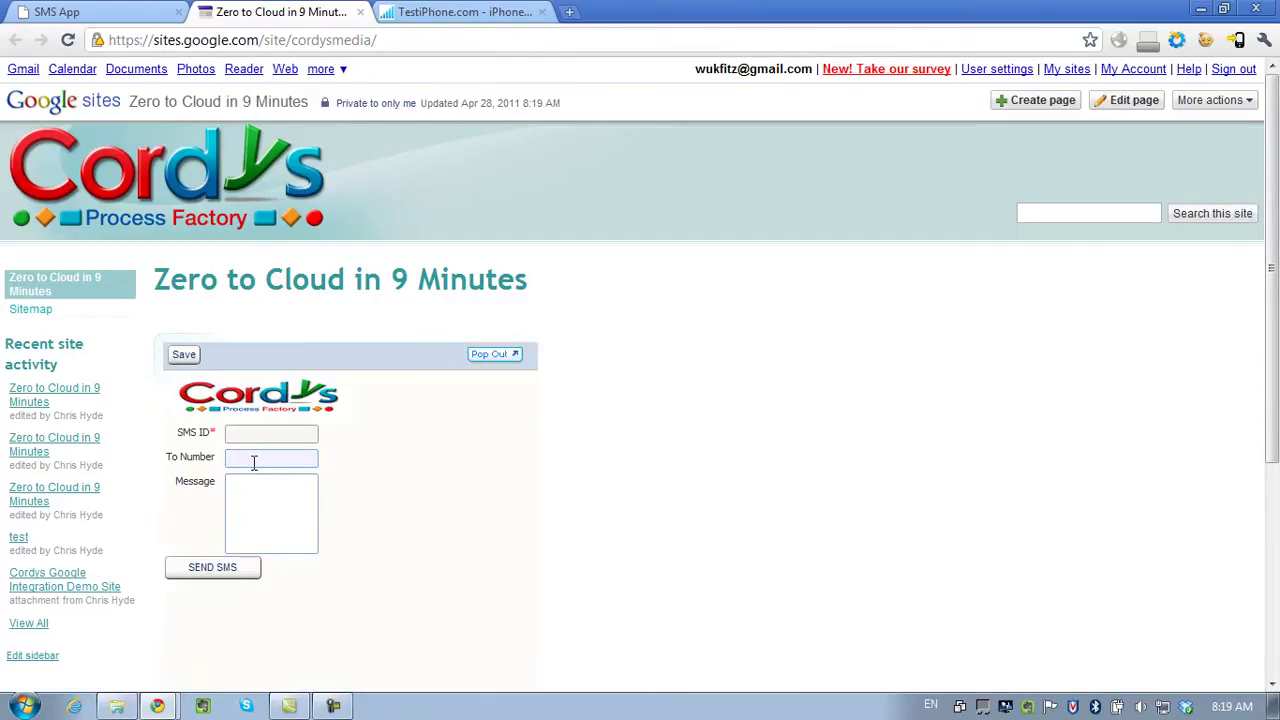
click(254, 462)
click(300, 482)
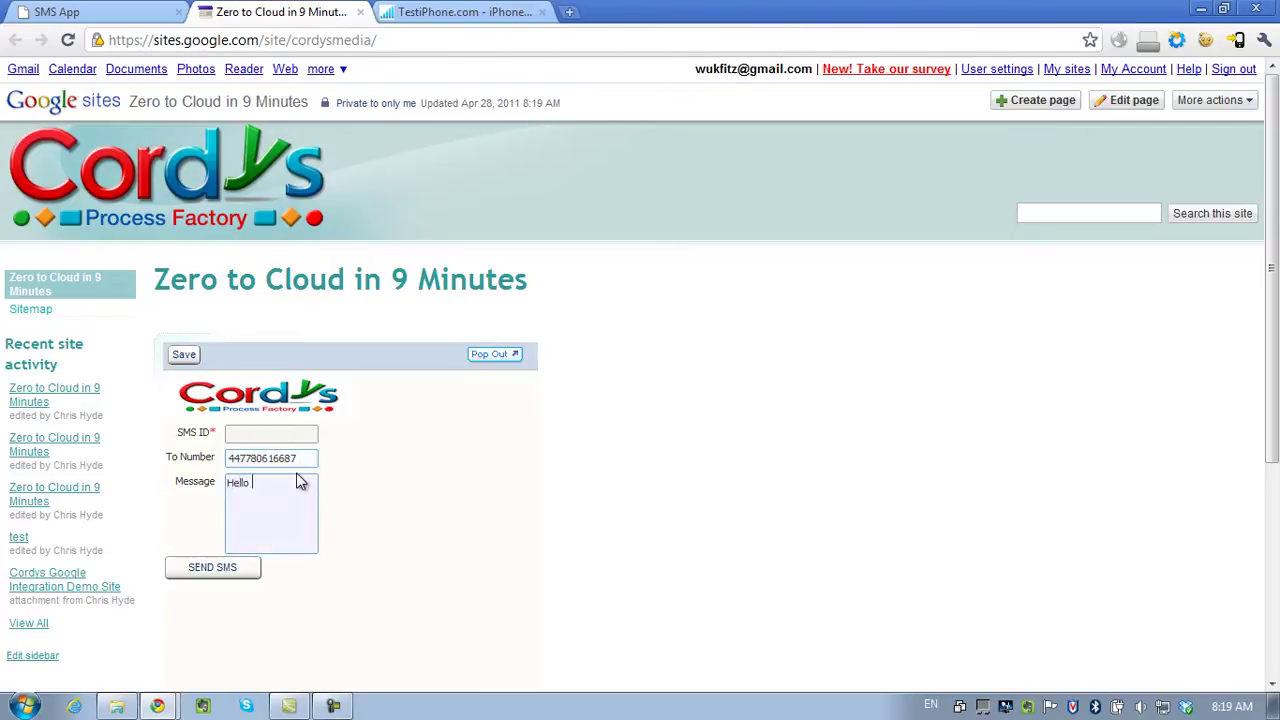
click(204, 569)
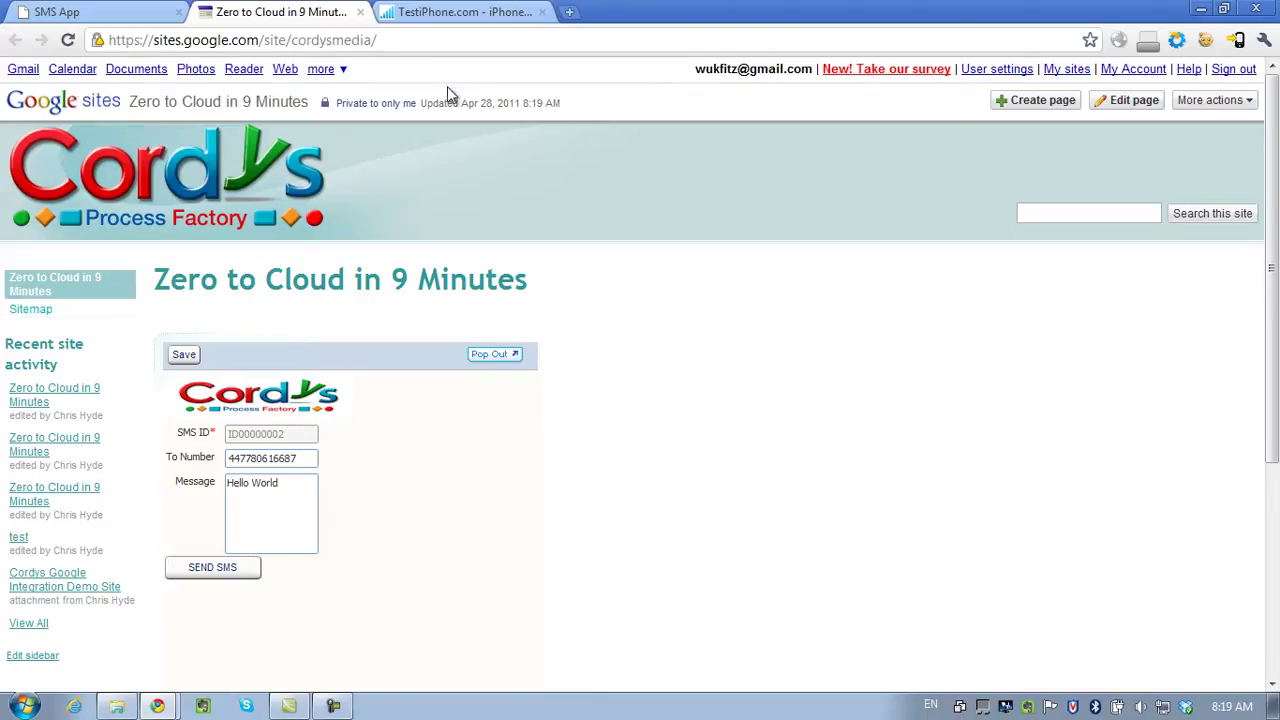
click(85, 14)
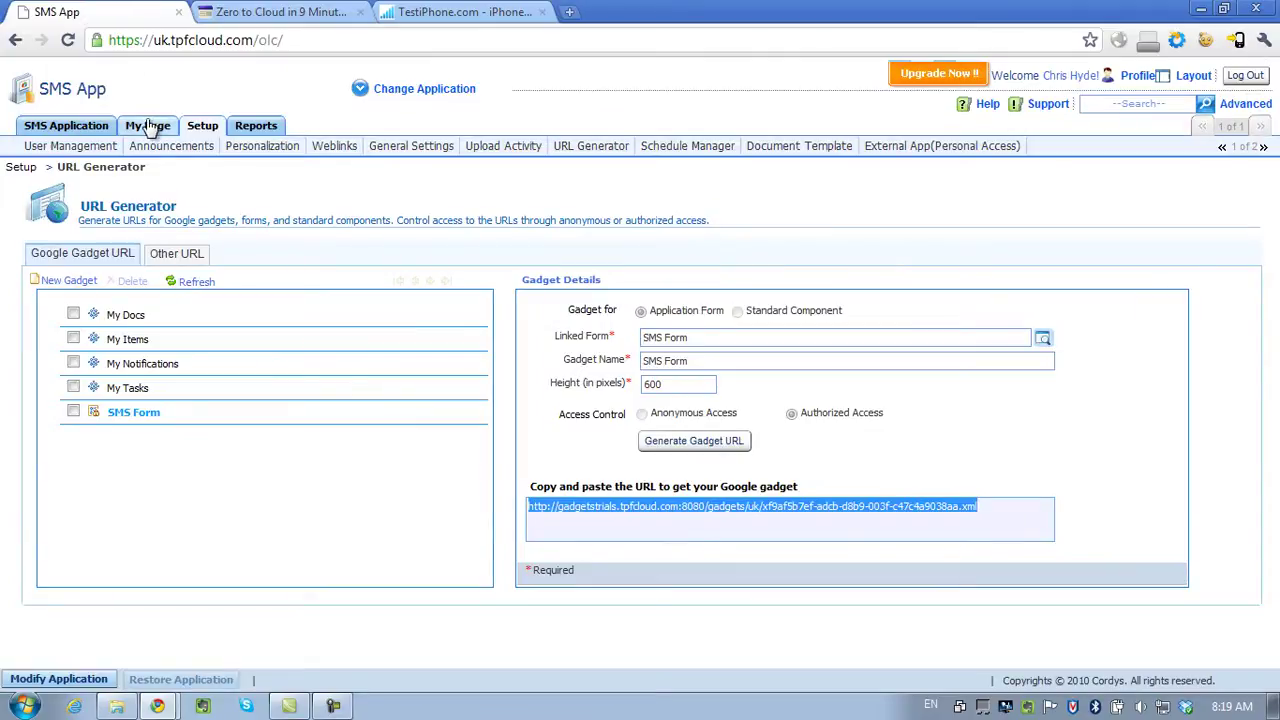
Generate an authorized-access Other URL for SMS Form in the URL Generator and select it.
click(203, 128)
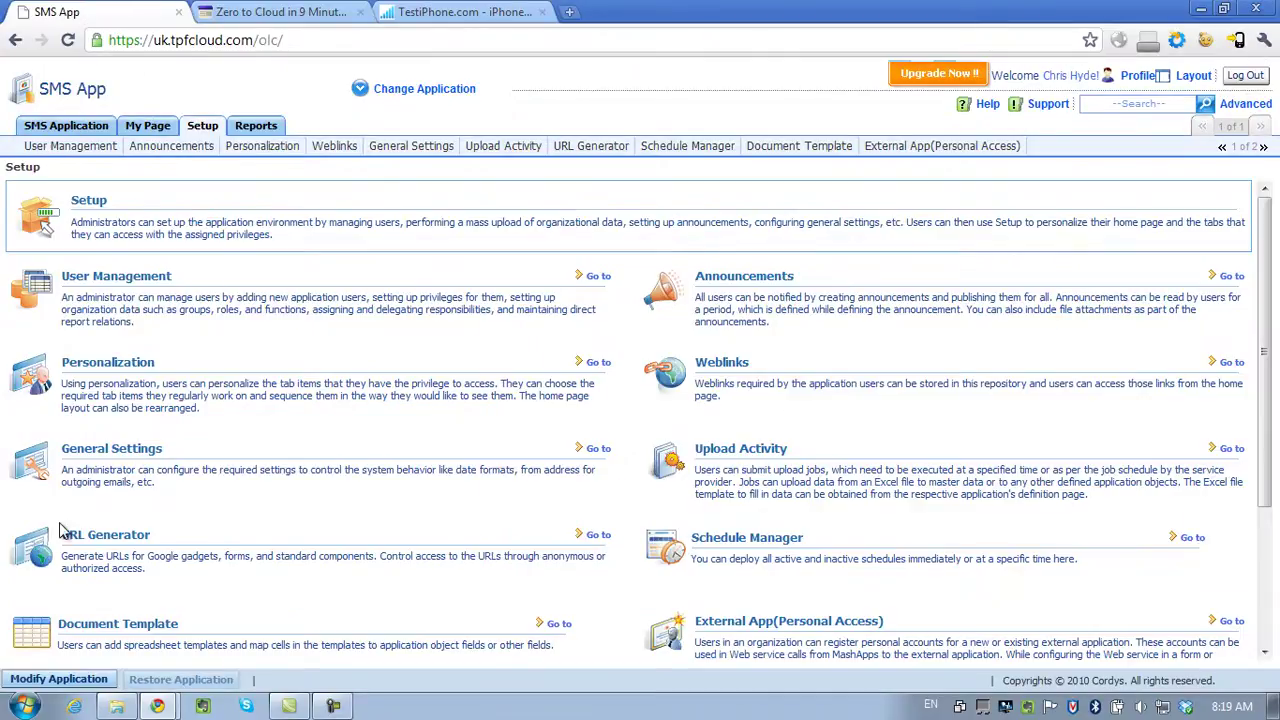
click(596, 537)
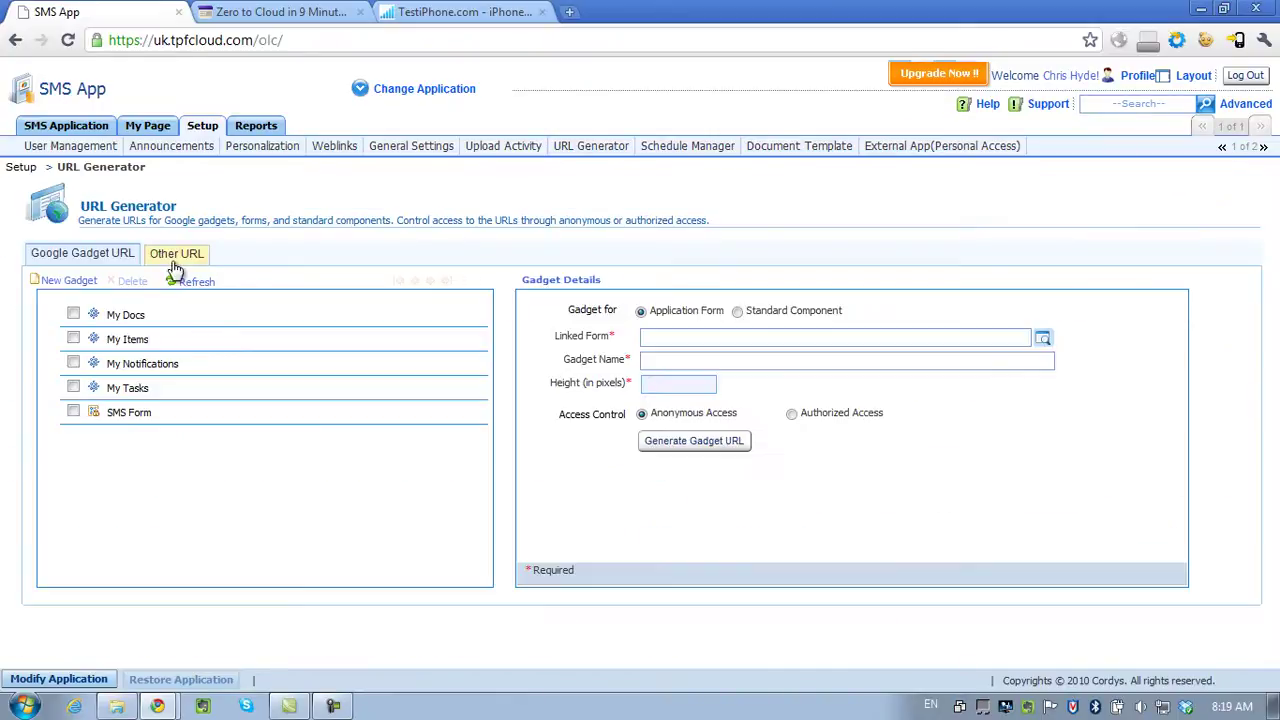
click(181, 257)
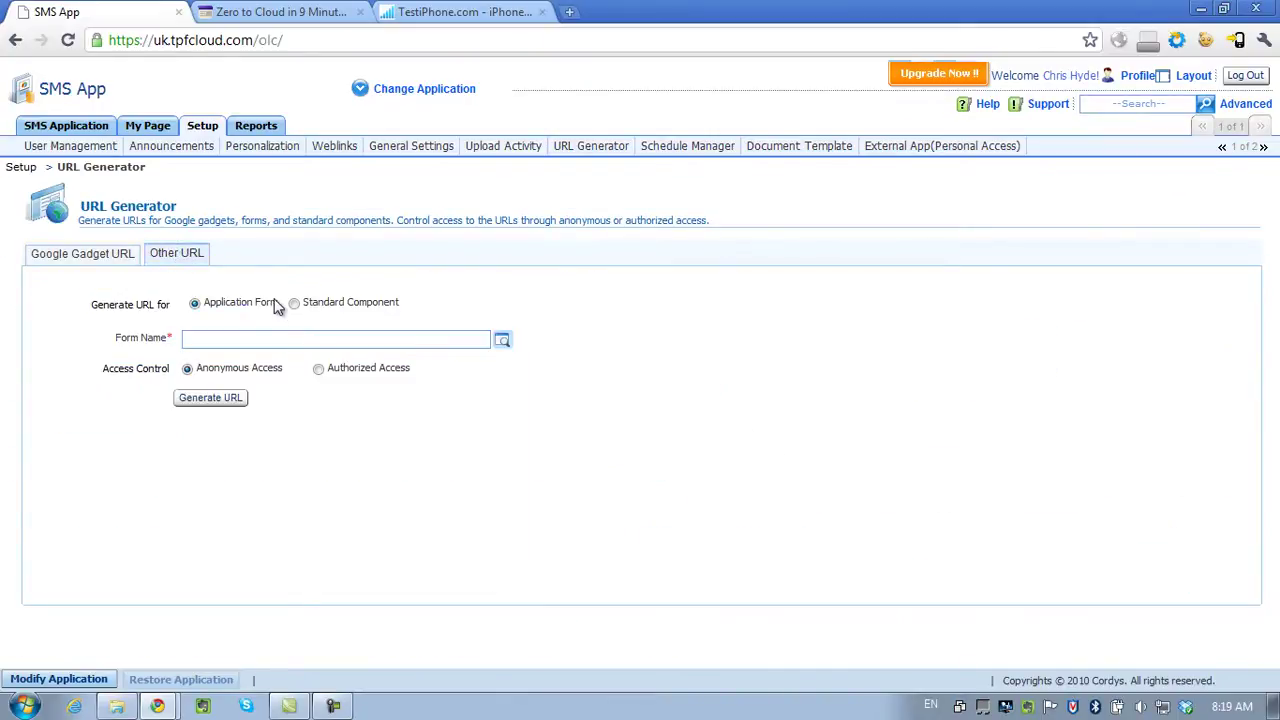
click(503, 340)
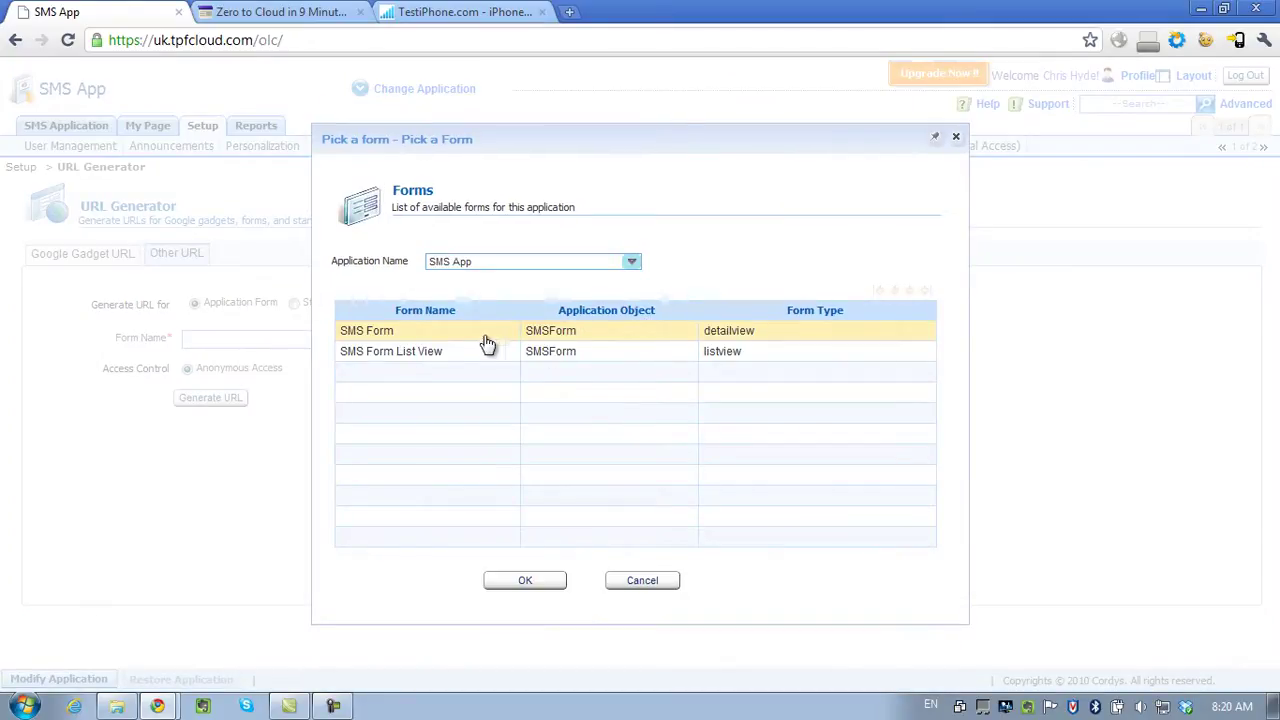
double_click(475, 332)
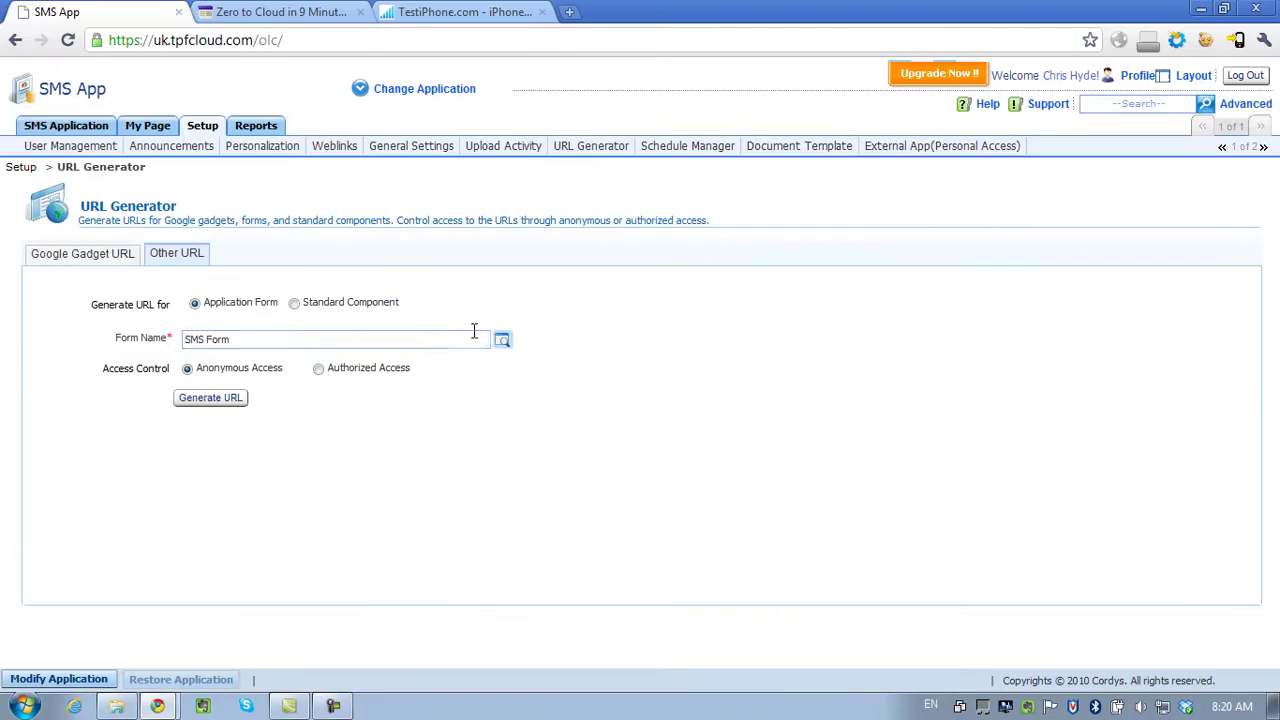
click(319, 369)
click(214, 399)
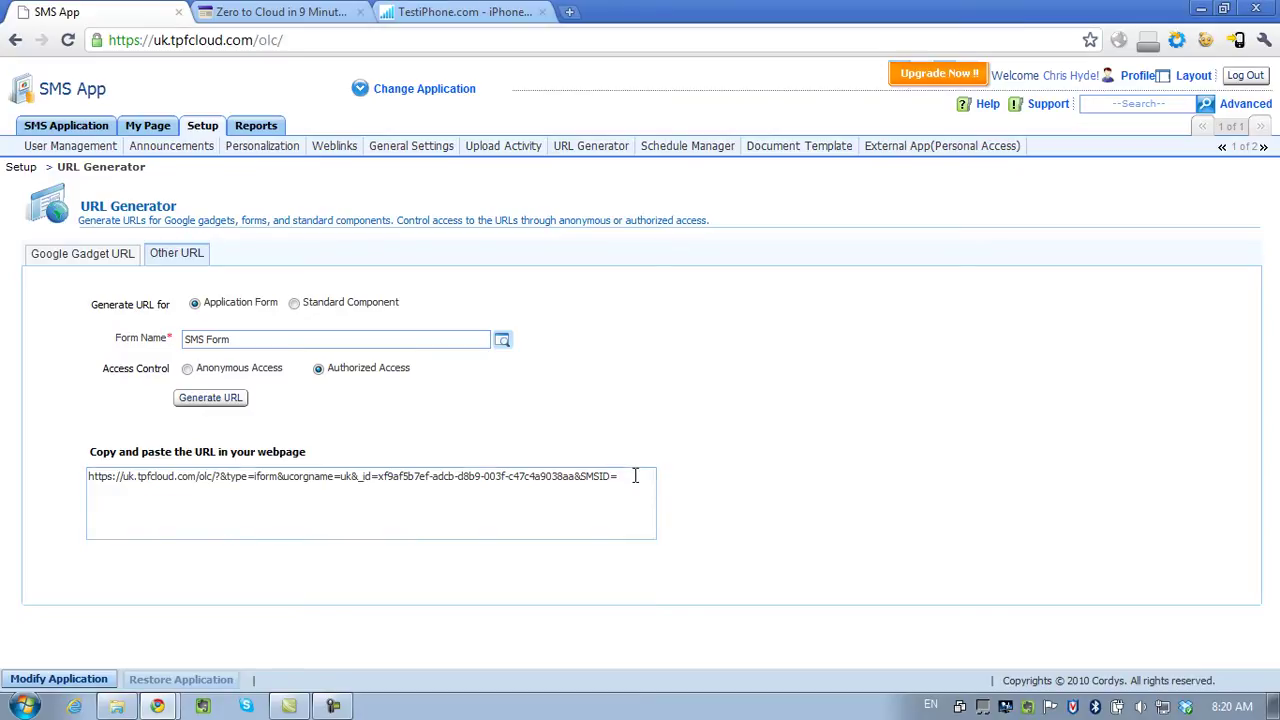
drag(634, 475, 79, 483)
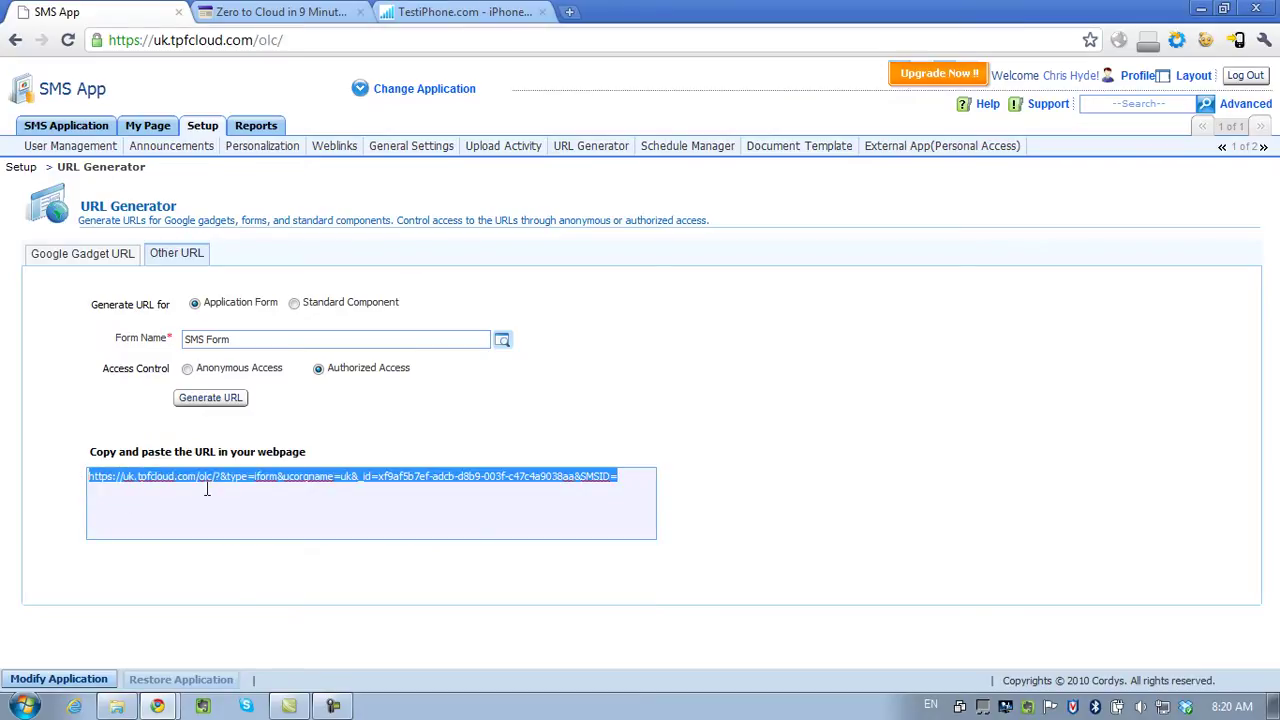
Load the pasted SMS Form URL in the iPhone simulator, changing https to http.
click(459, 17)
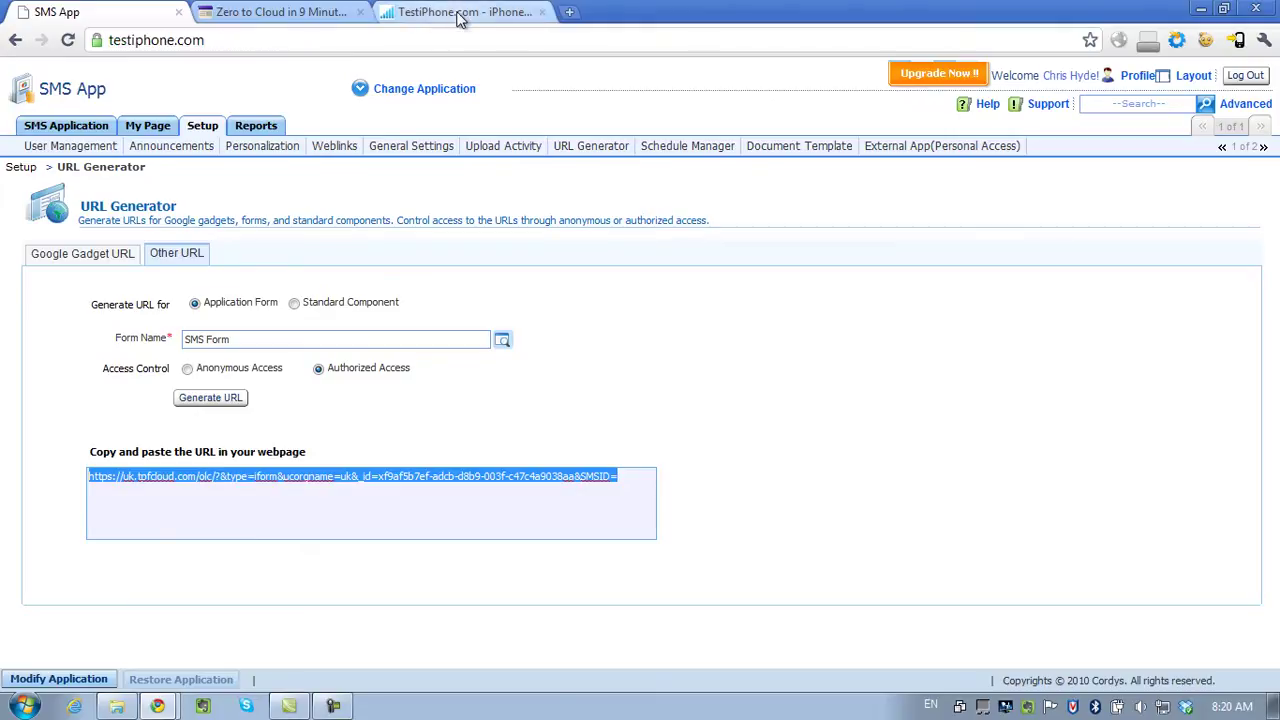
click(270, 244)
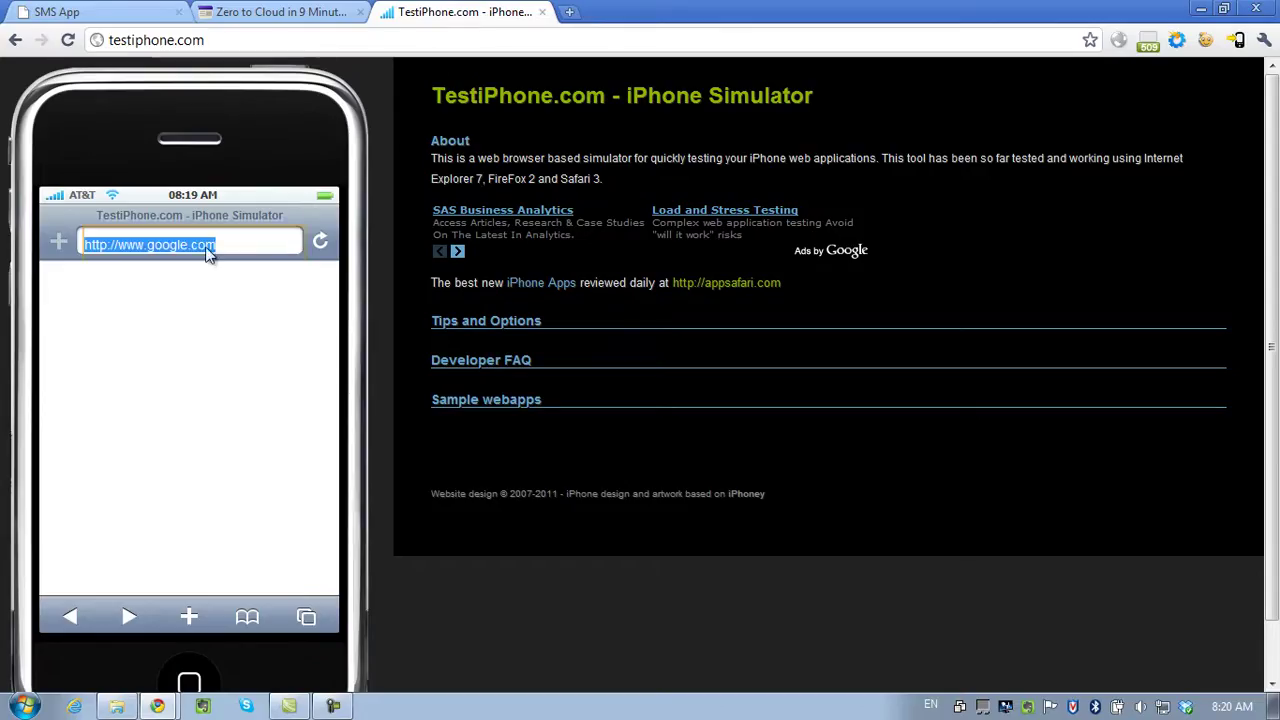
key(ctrl+v)
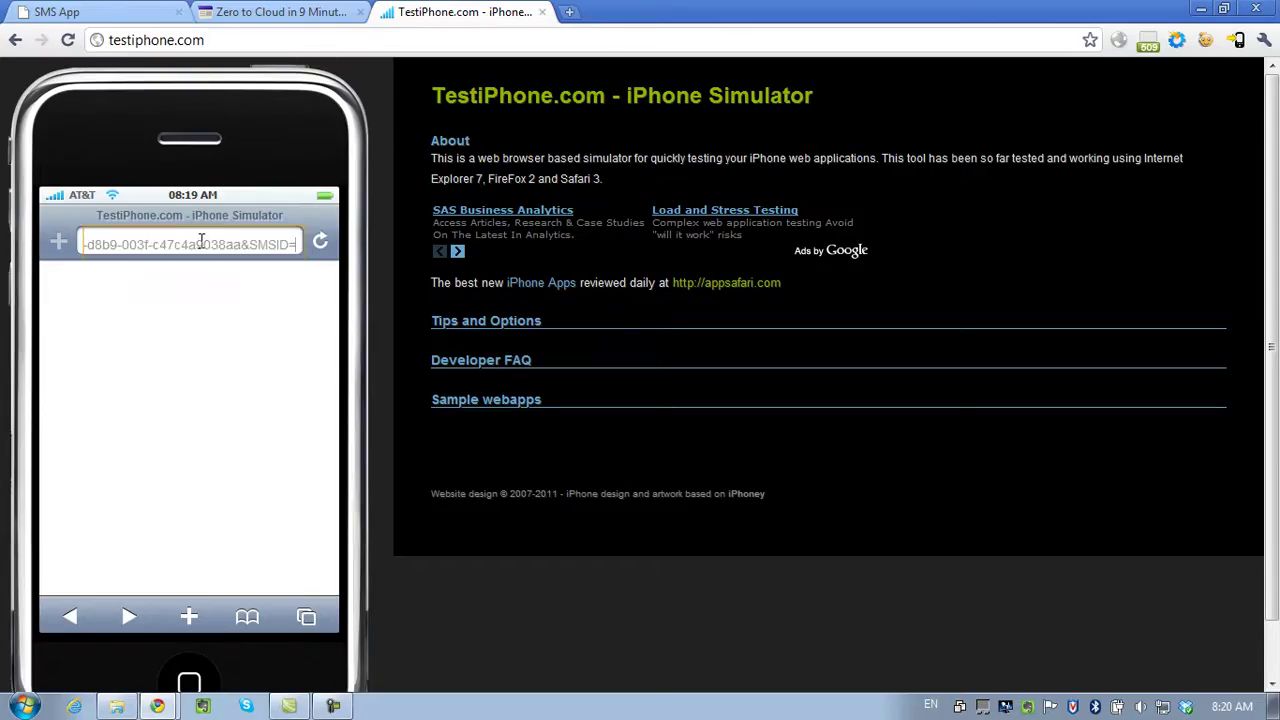
click(117, 244)
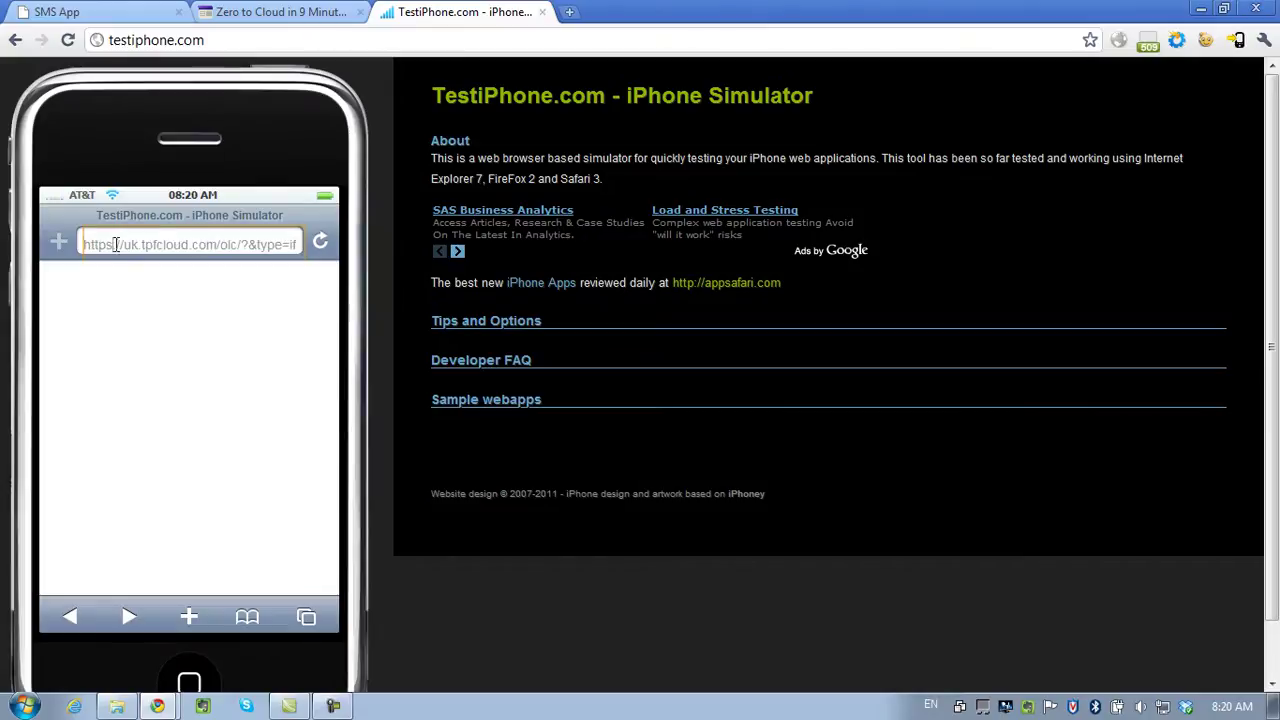
key(BackSpace)
key(Return)
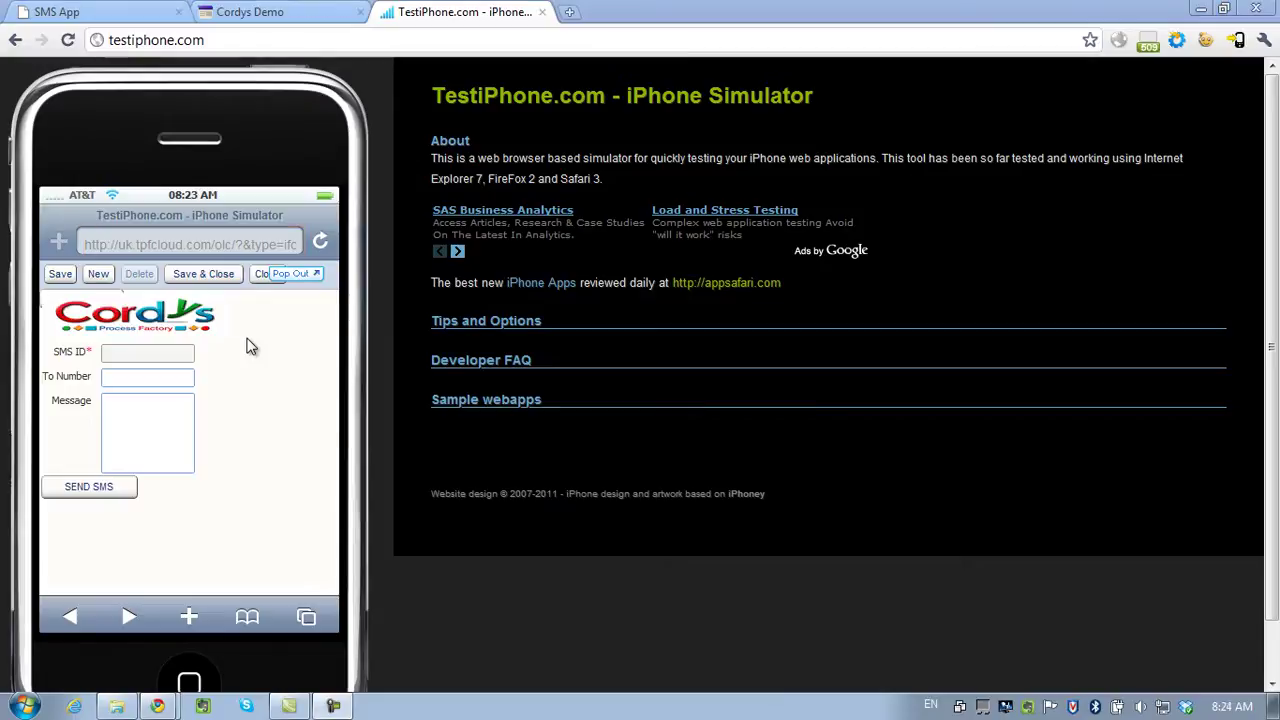
Send a Hello World SMS to the recipient number from the simulator's SMS Form.
click(164, 375)
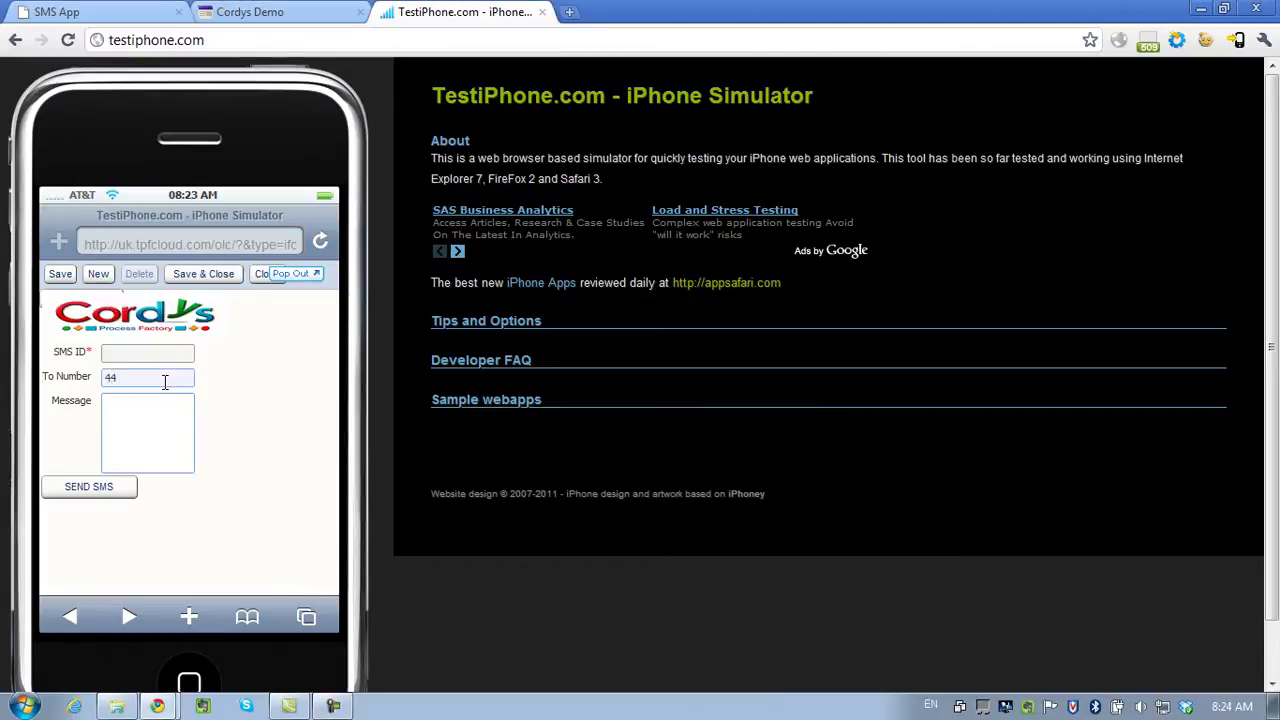
key(Tab)
text(Hell)
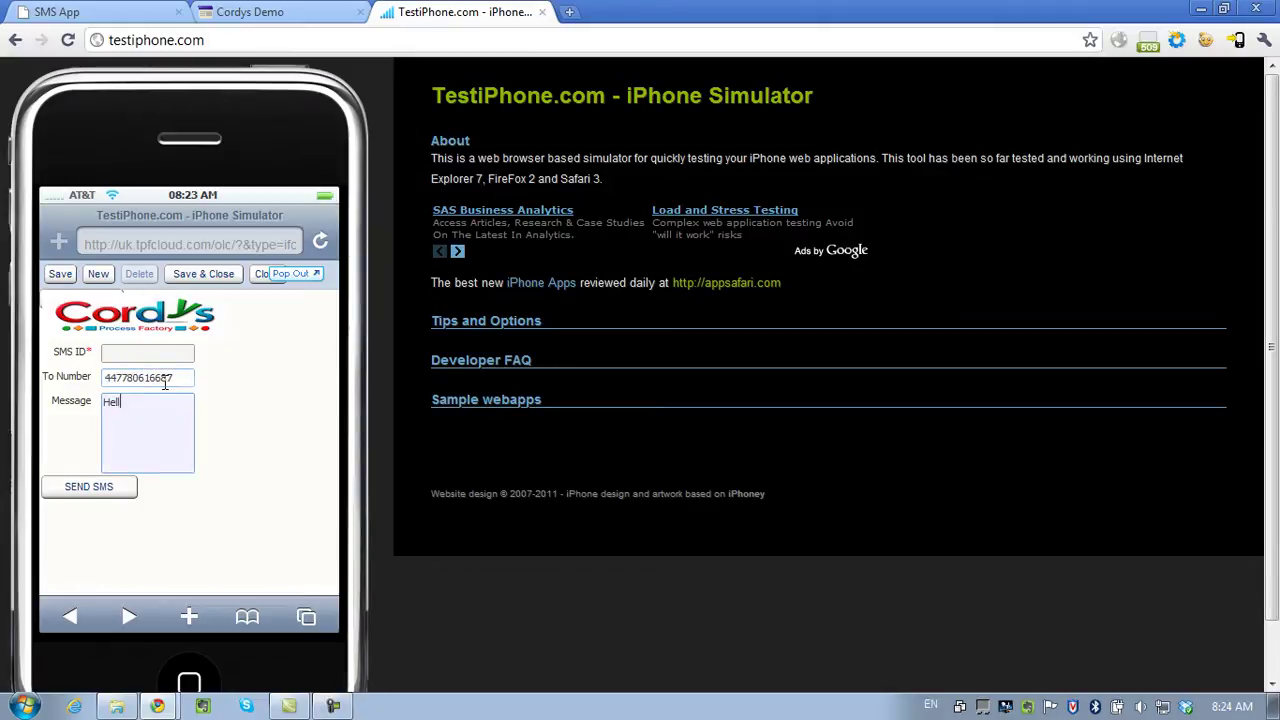
text(o World)
click(97, 493)
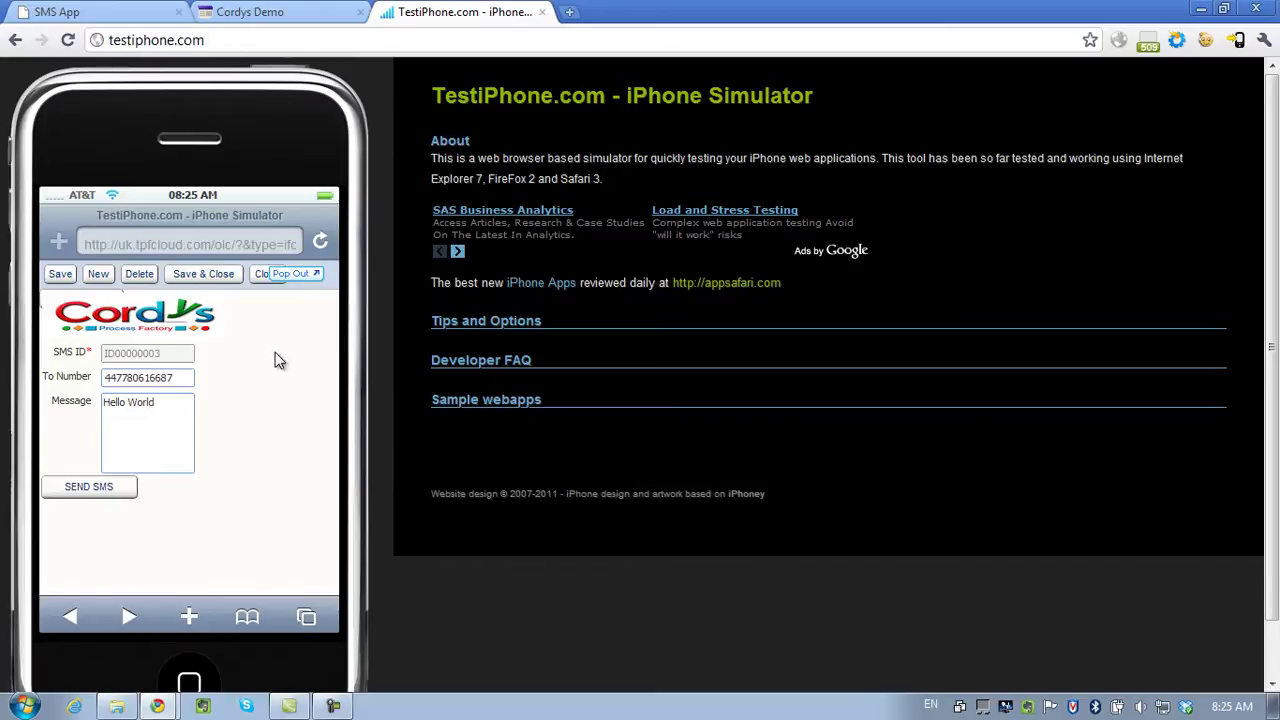
click(100, 14)
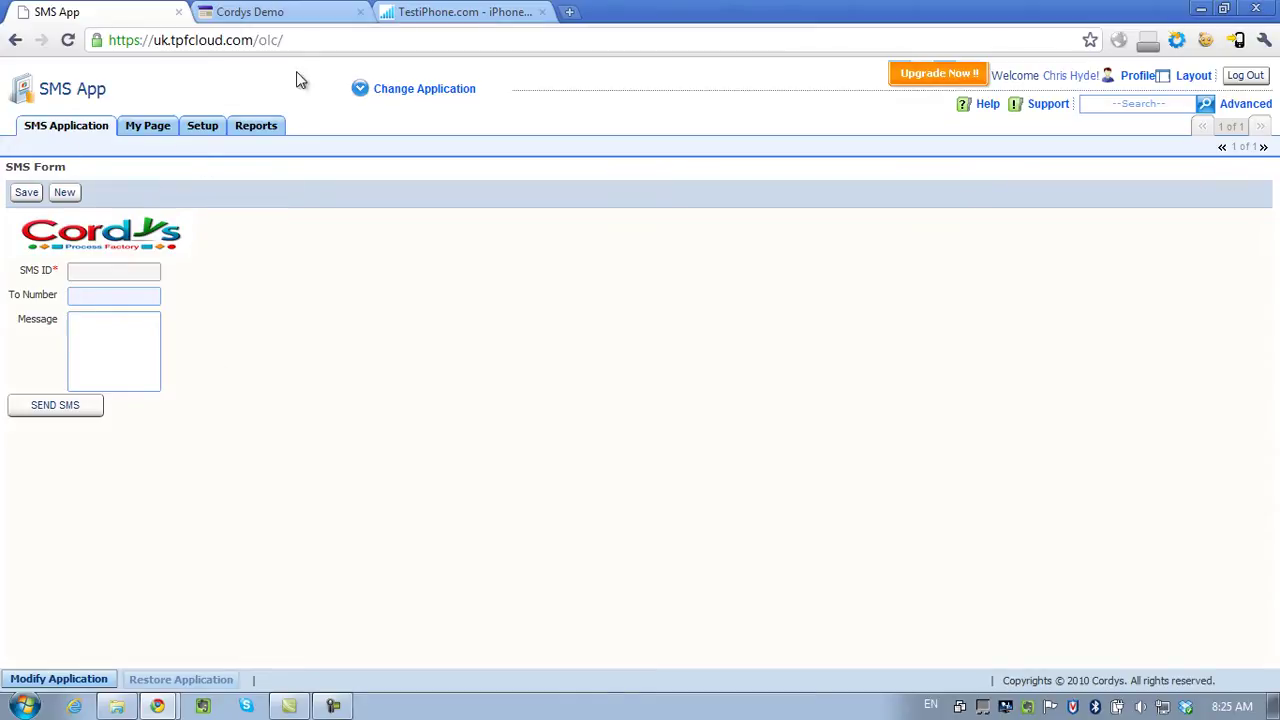
Switch to the Google Sites demo page tab.
click(290, 12)
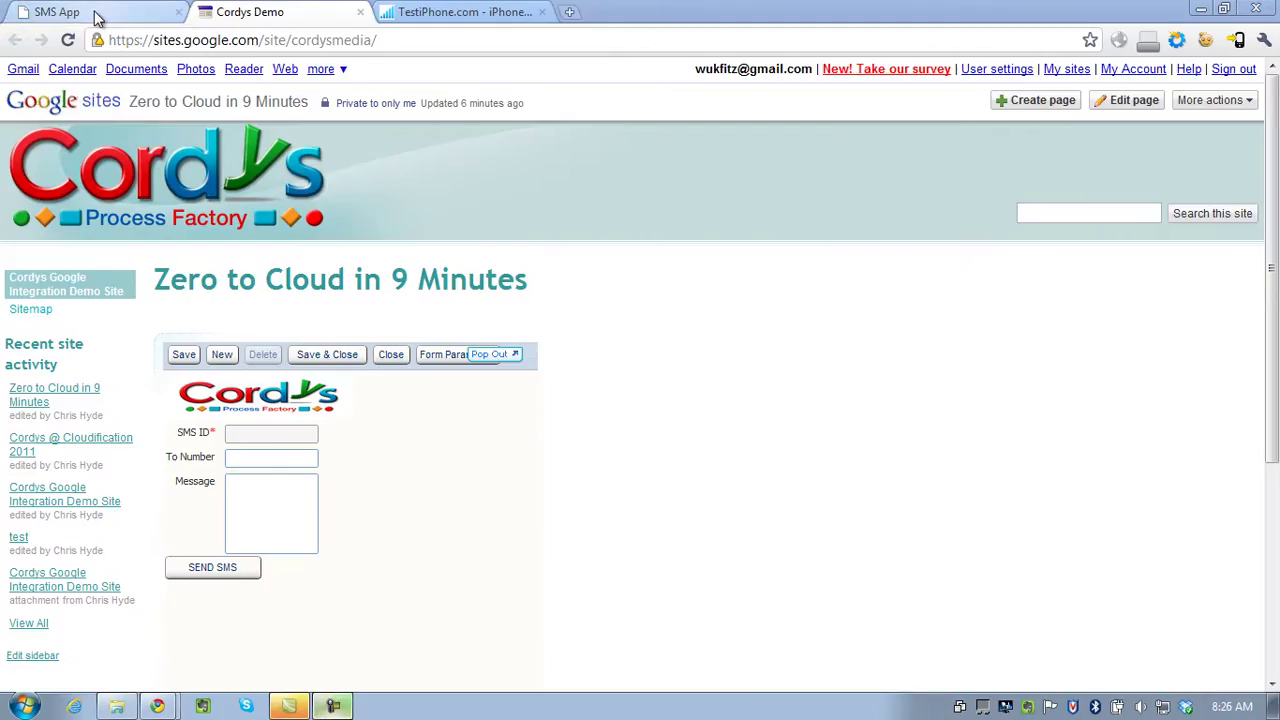